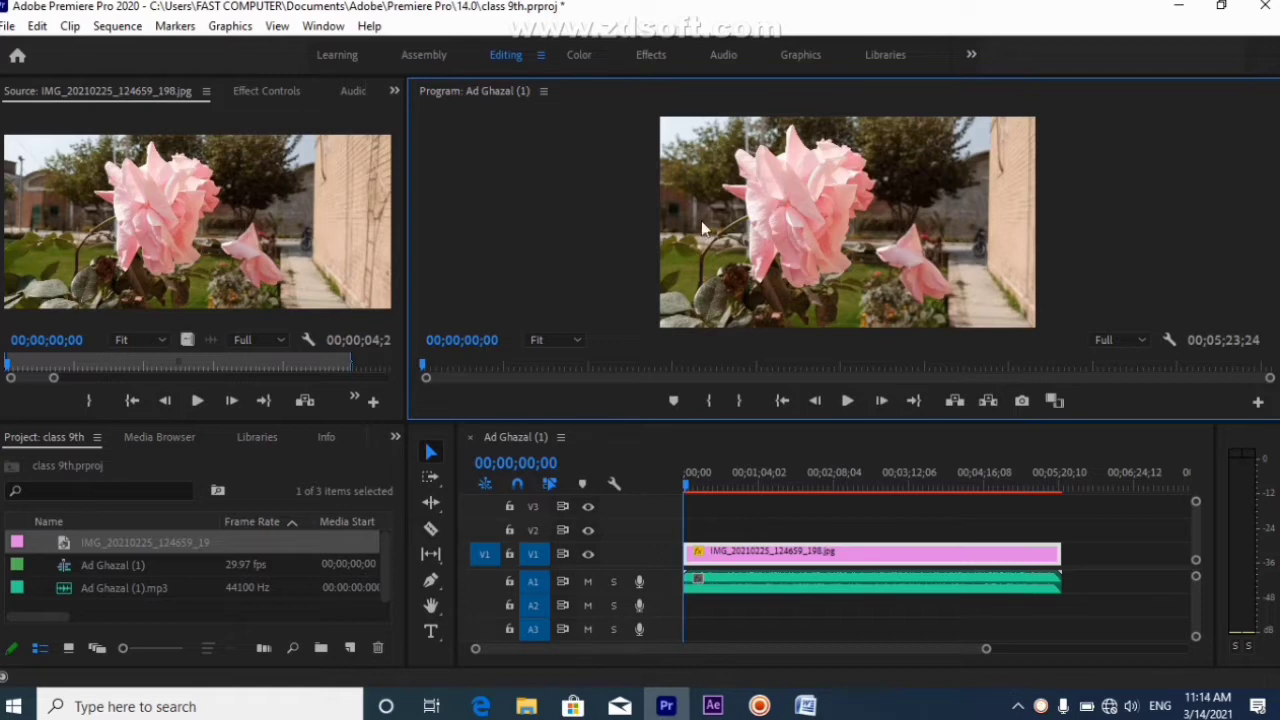
left_click(722, 487)
left_click_drag(769, 492, 685, 488)
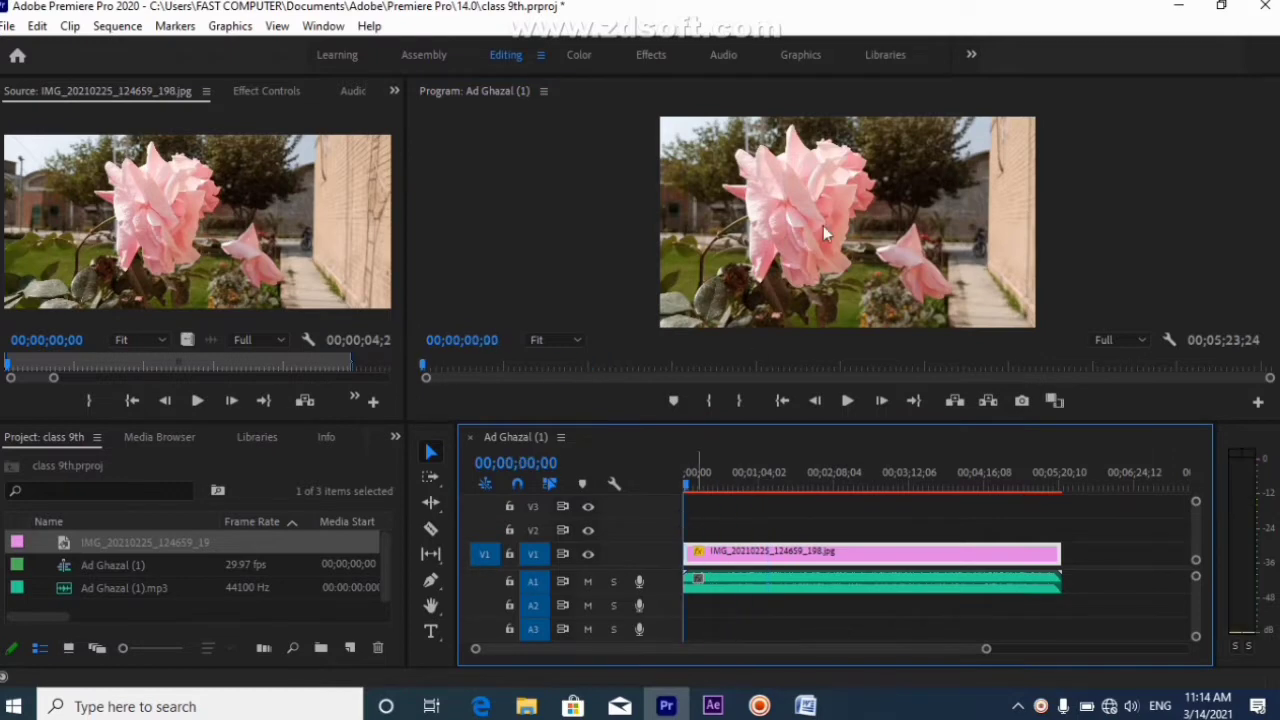
left_click(777, 352)
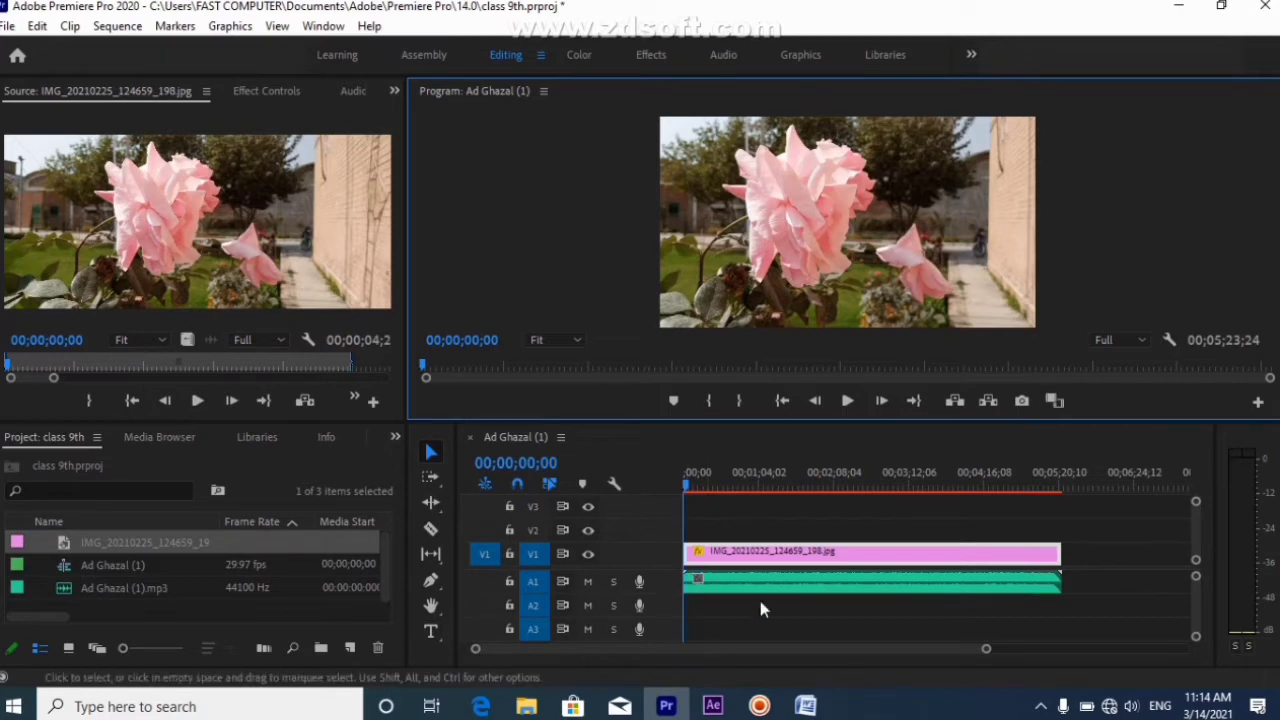
left_click_drag(986, 652, 812, 678)
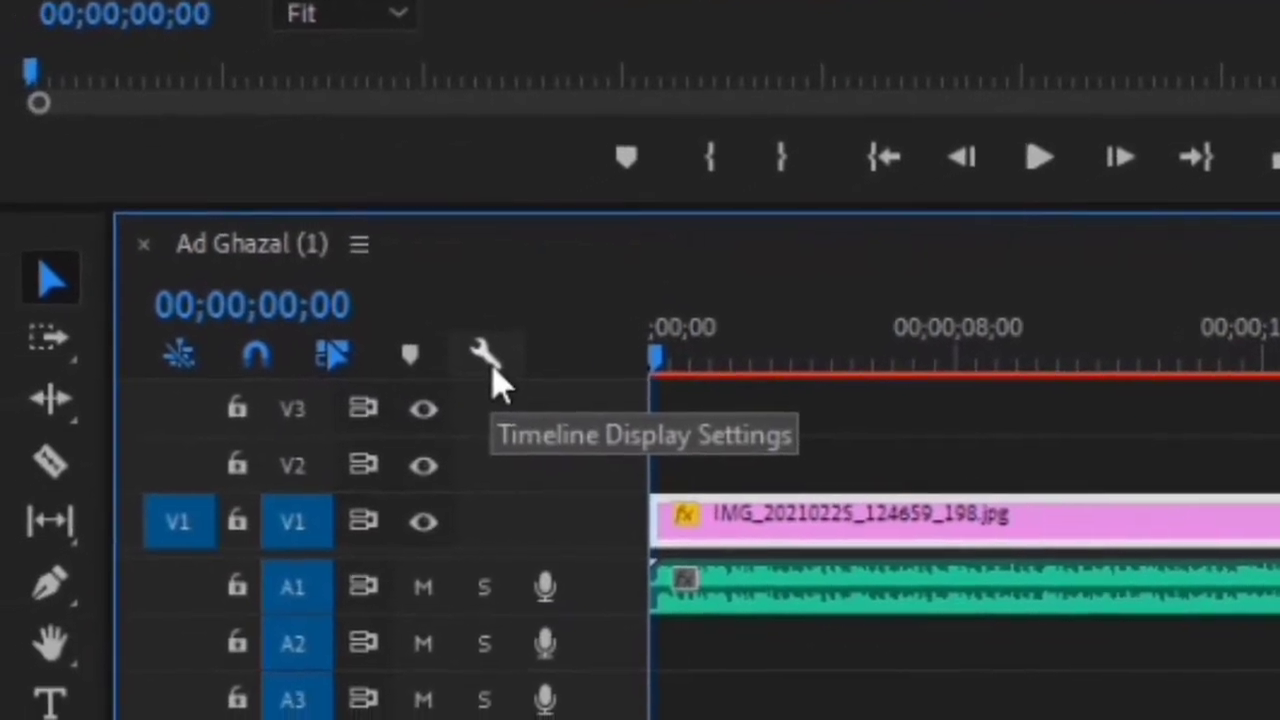
left_click(490, 362)
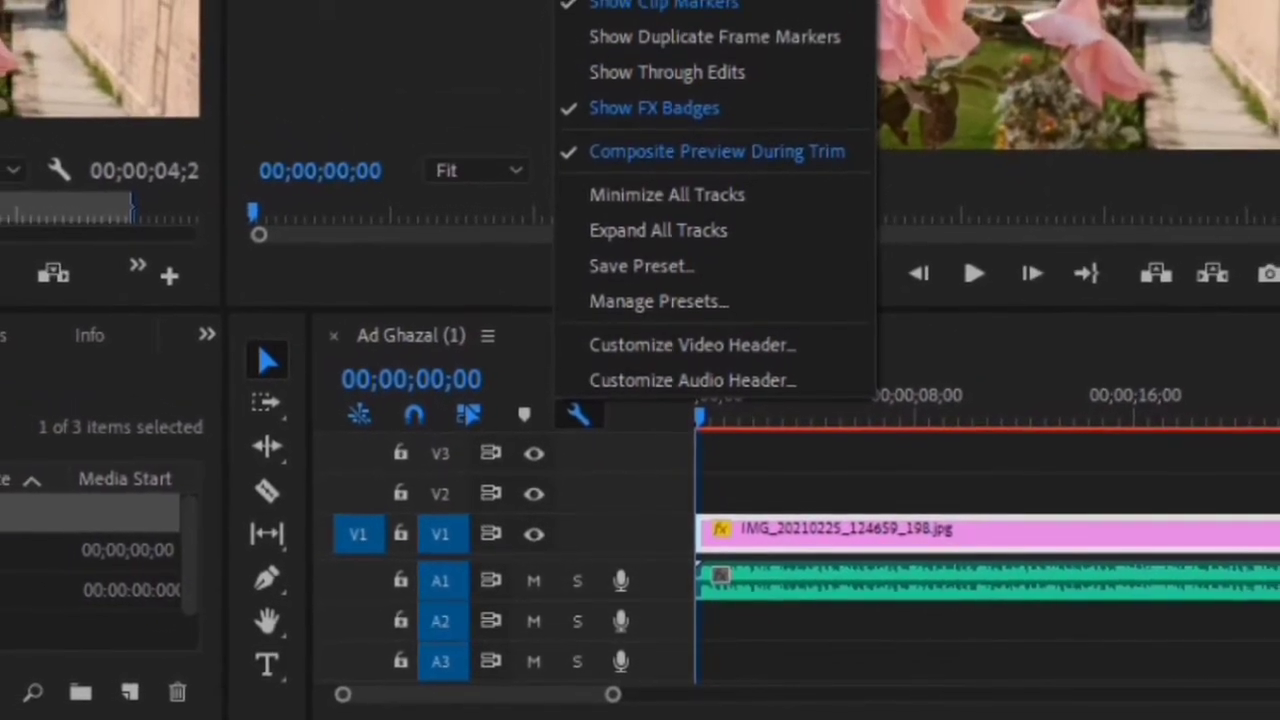
key("Escape")
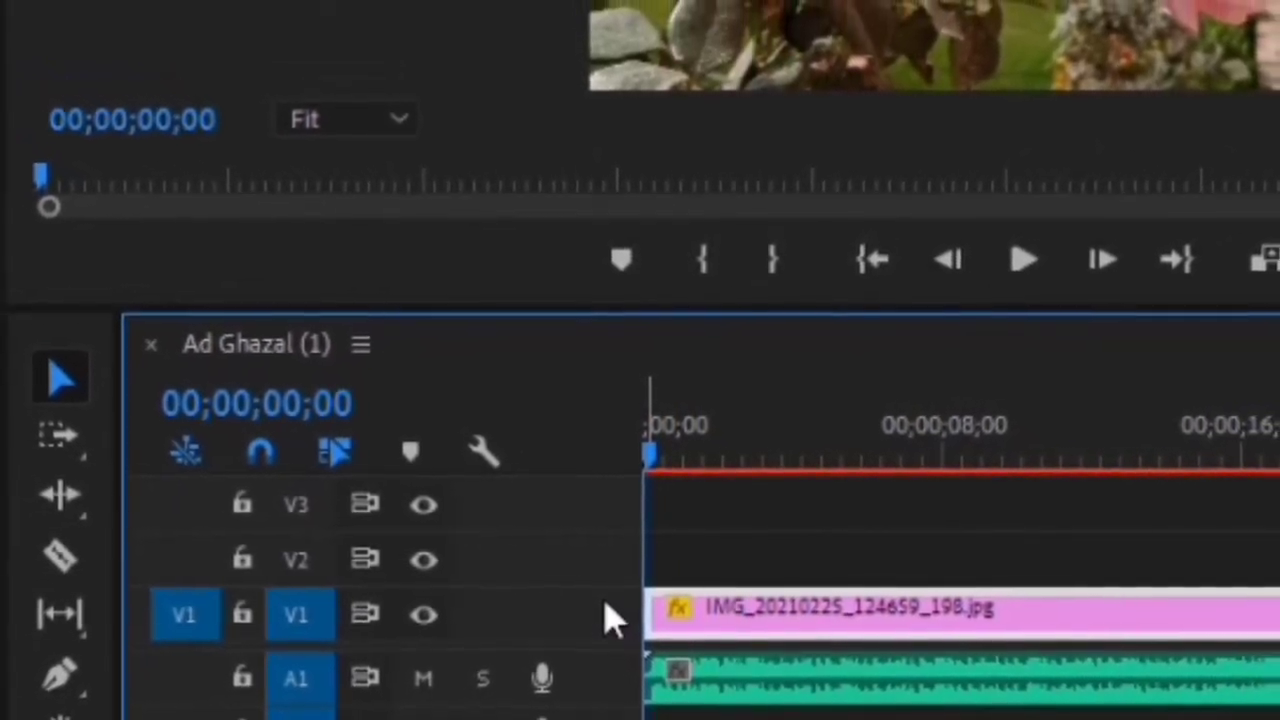
Expand the Video 1 track, try lowering the image clip's opacity line, and restore it to 100
scroll(606, 601, "up", 3)
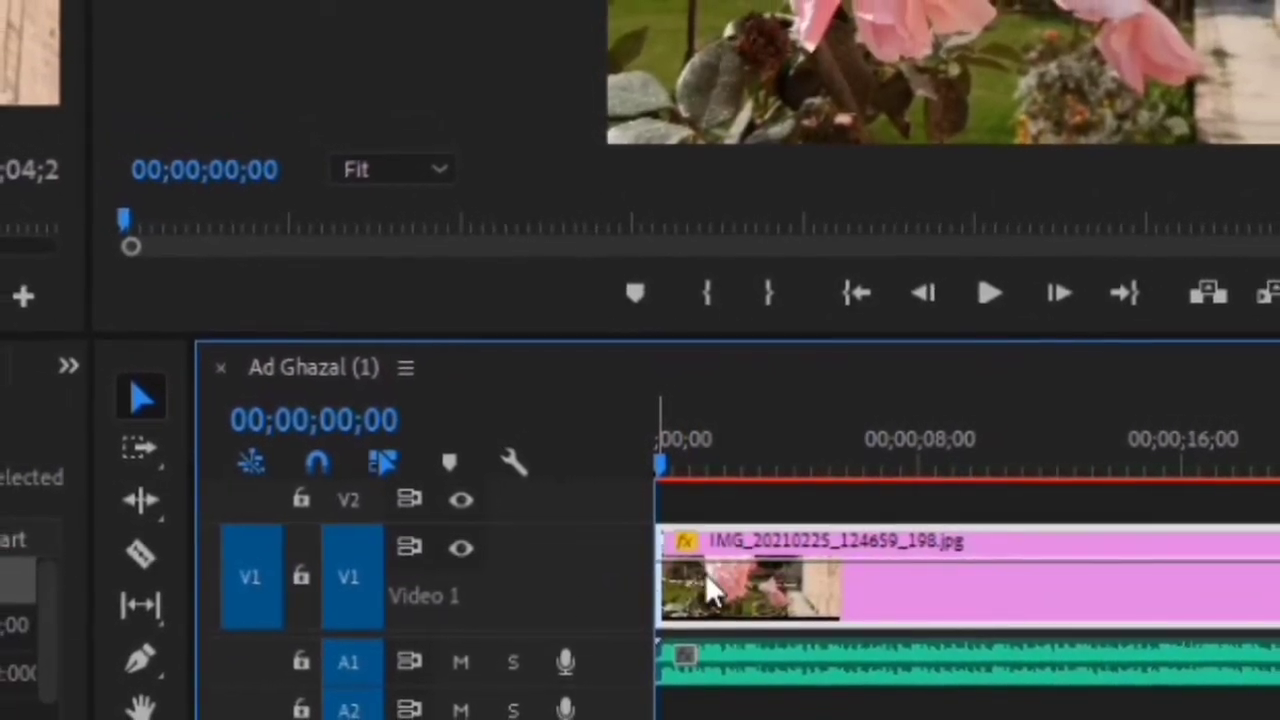
left_click_drag(706, 562, 714, 609)
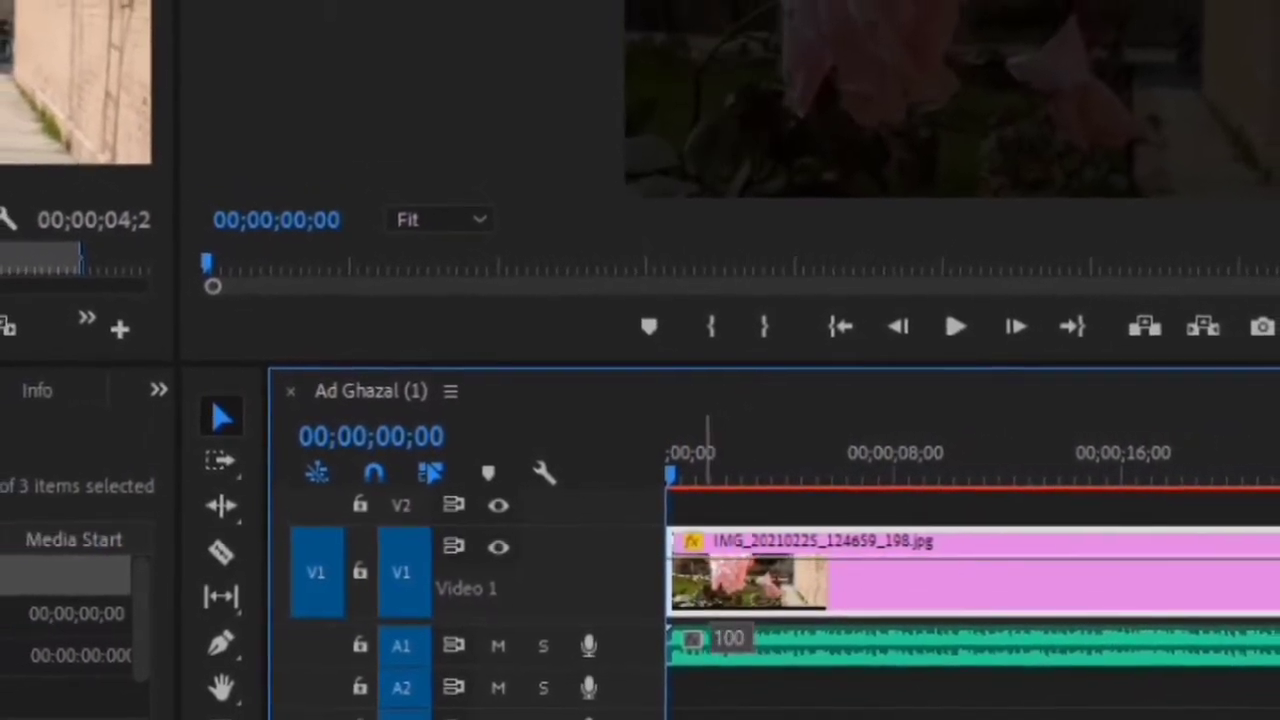
left_click_drag(711, 558, 711, 533)
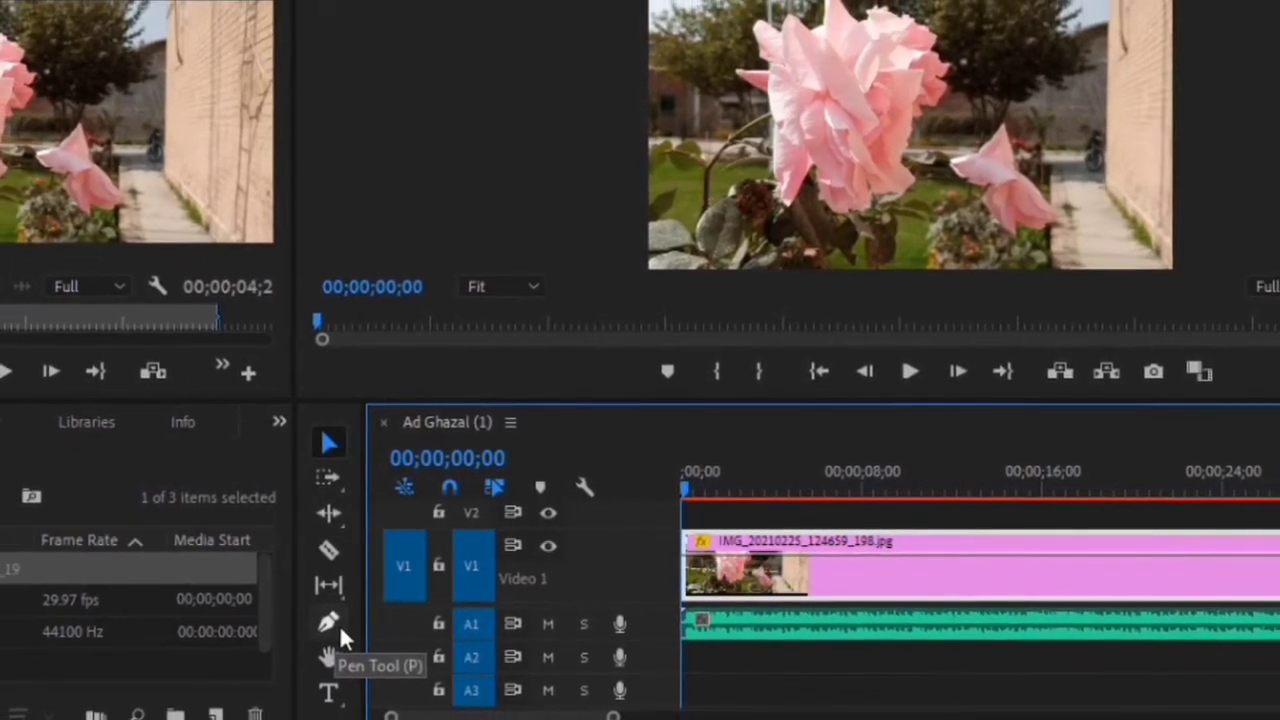
With the Pen tool, add opacity keyframes at the image clip's start and about 00;00;01;04, lowering the start keyframe to 0
left_click(345, 623)
left_click(372, 618)
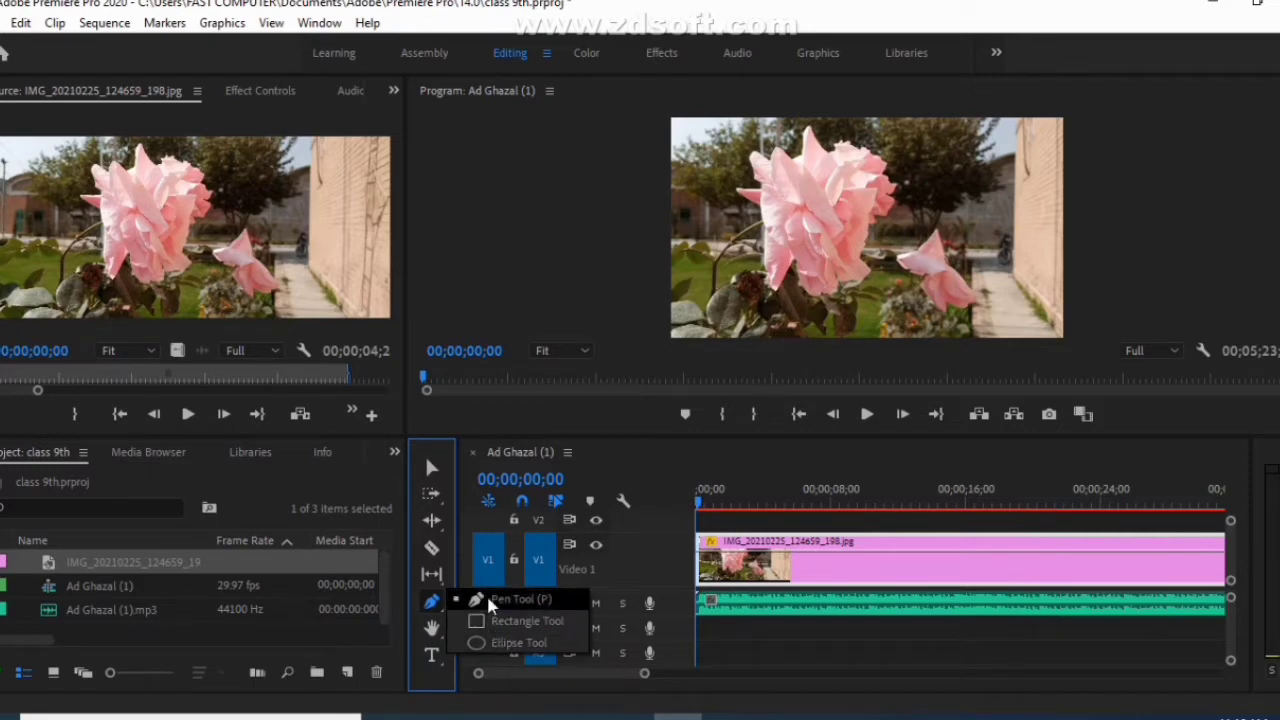
left_click(490, 600)
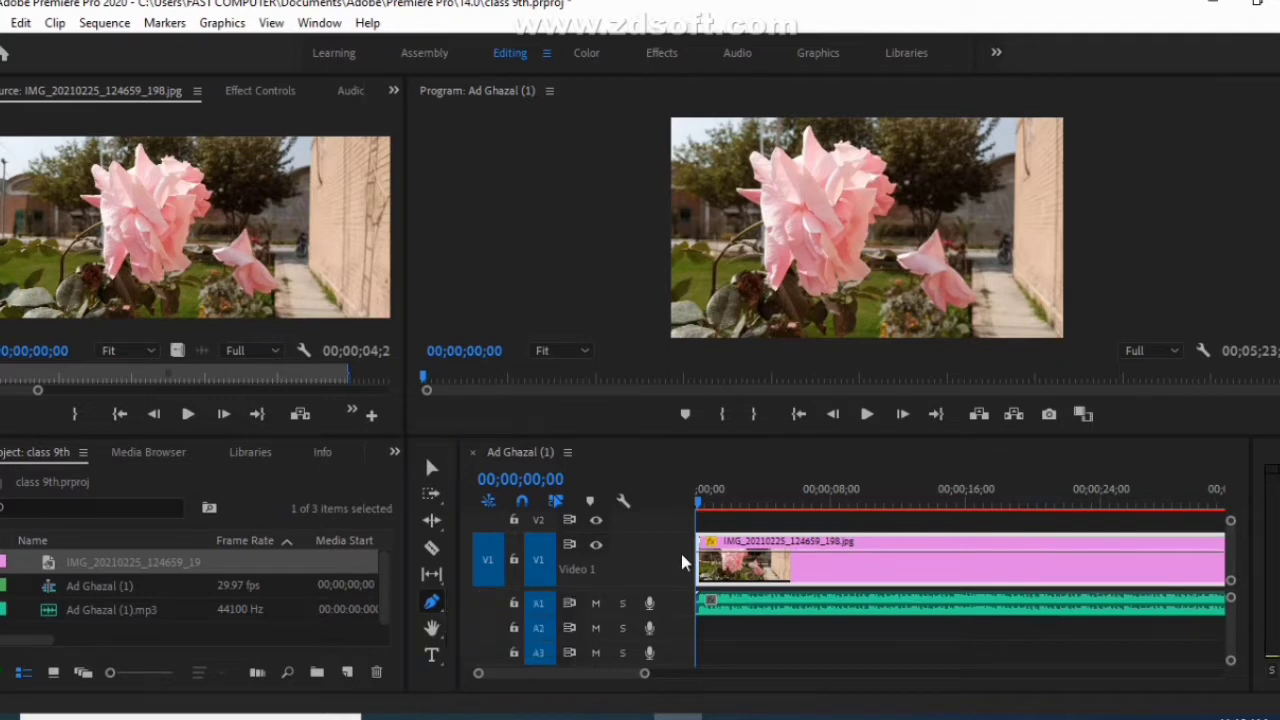
left_click_drag(646, 674, 570, 681)
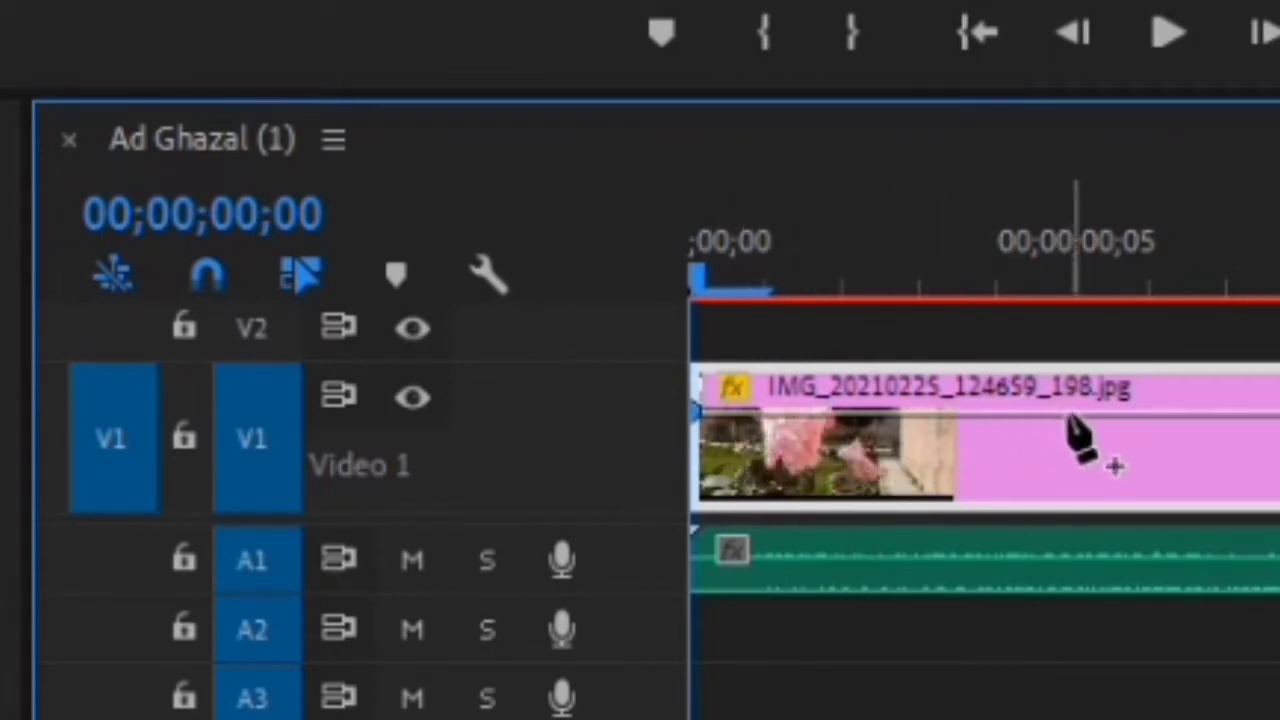
left_click_drag(200, 718, 404, 718)
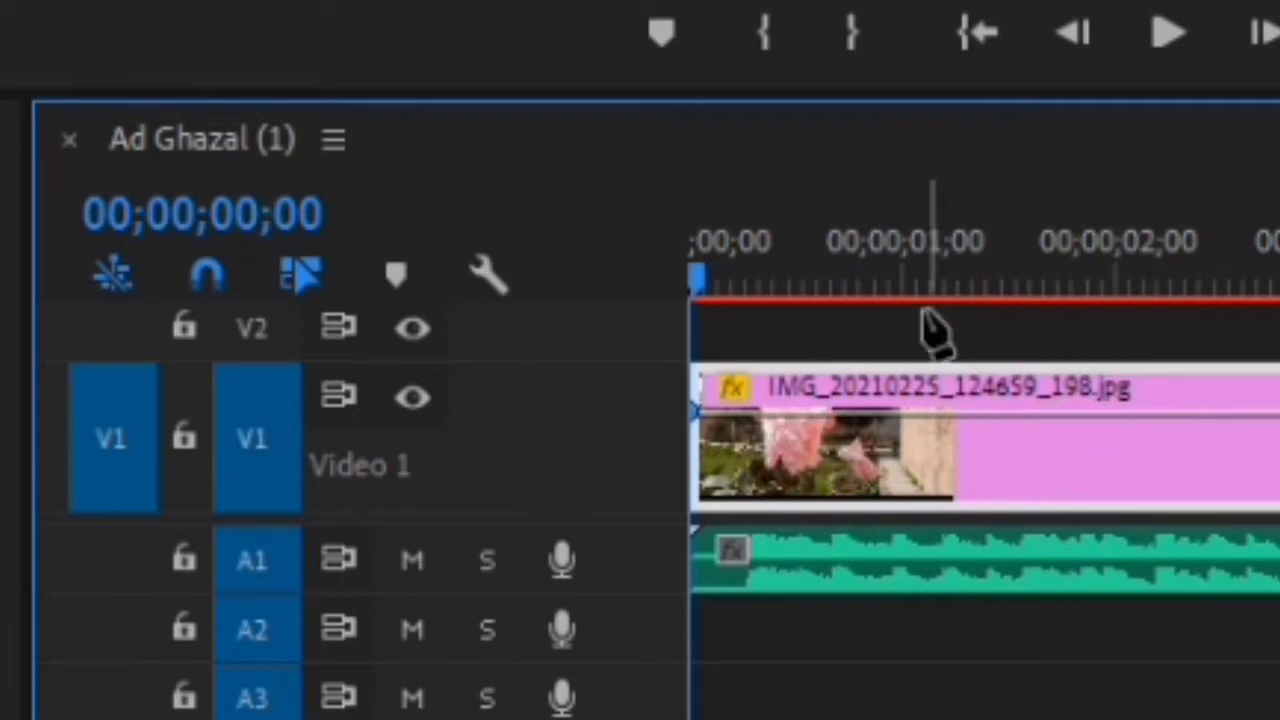
left_click(930, 413)
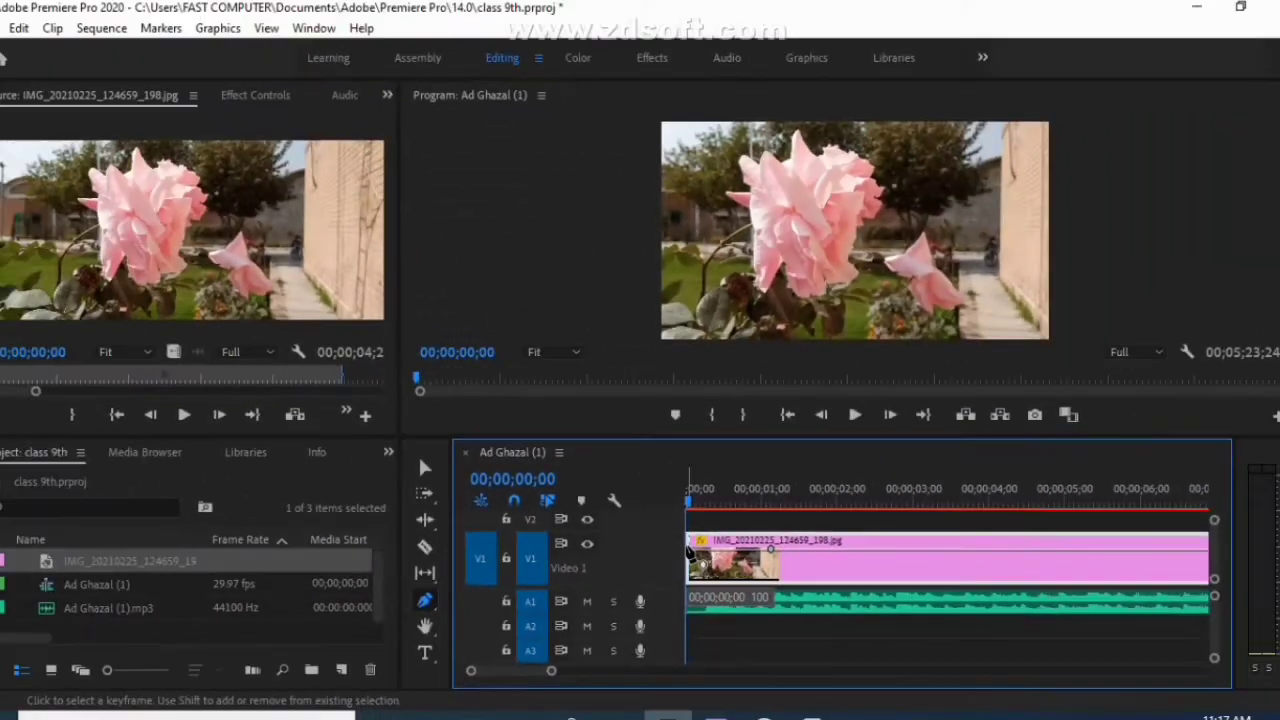
left_click_drag(689, 545, 689, 553)
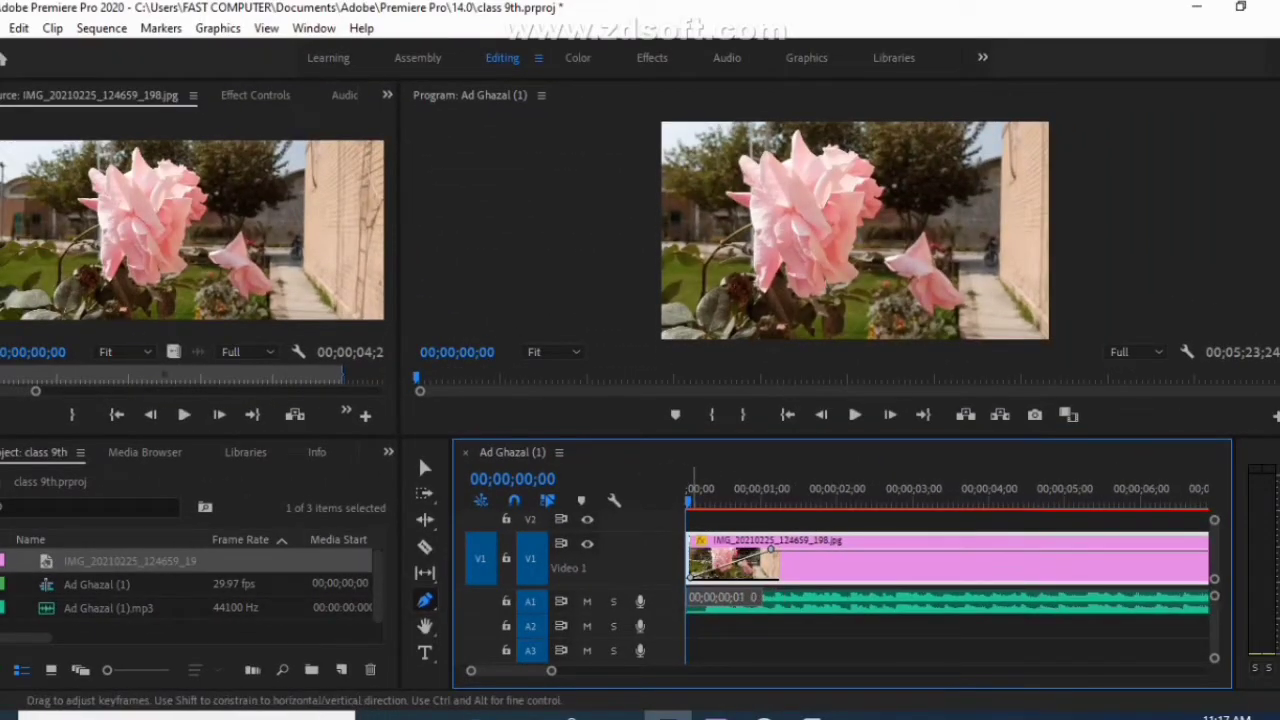
left_click_drag(689, 581, 689, 581)
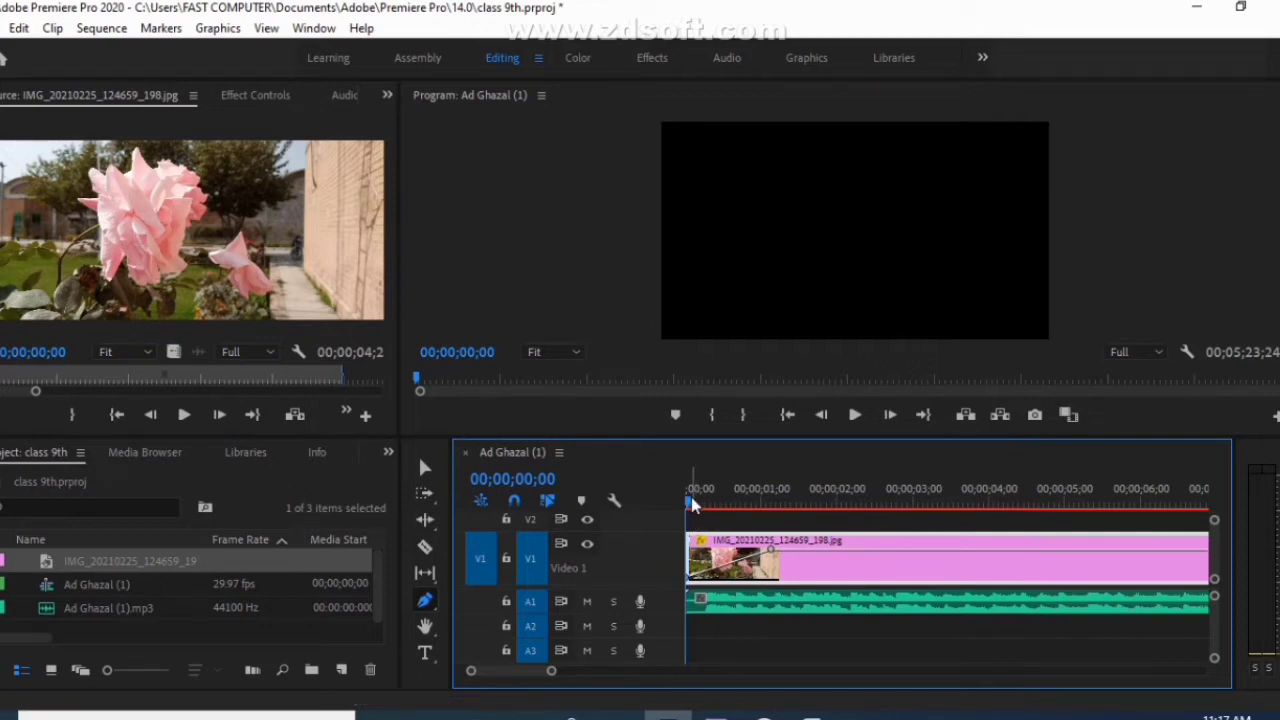
Scrub through the first second of the sequence to preview the image's fade-in, and return the playhead to 00;00;00;00
left_click_drag(690, 503, 718, 507)
left_click_drag(727, 507, 775, 505)
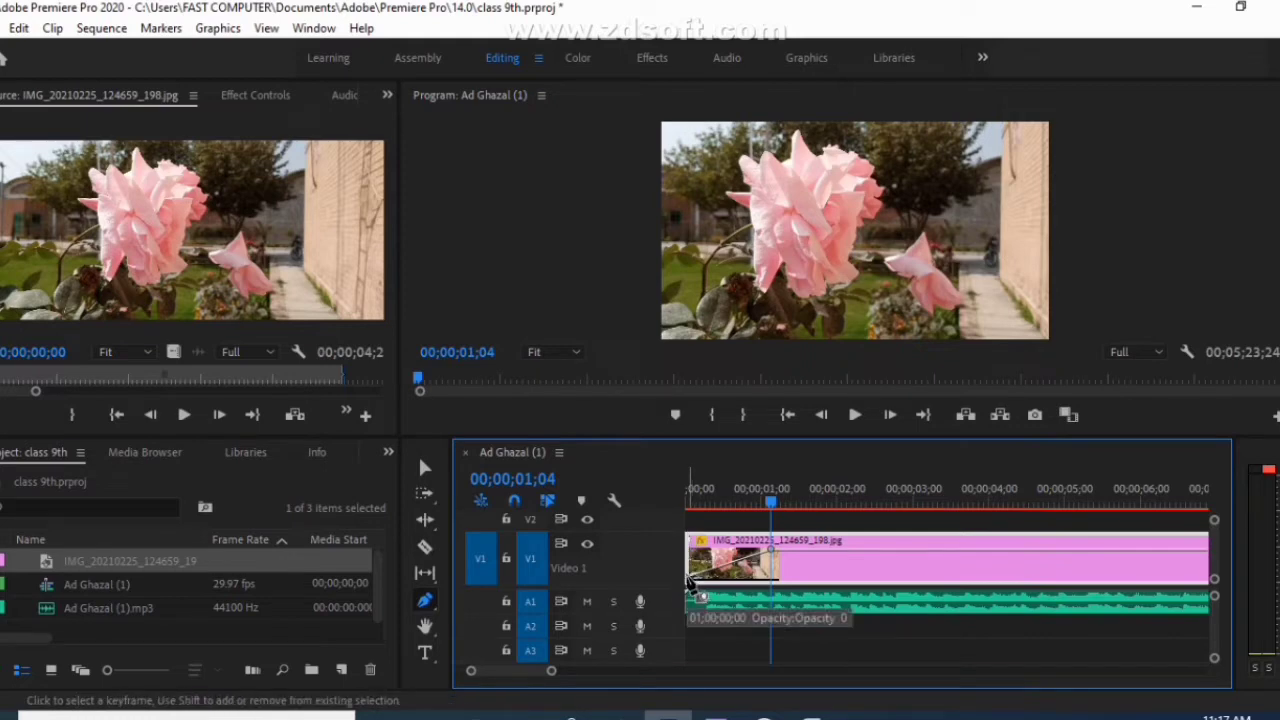
left_click(758, 514)
left_click_drag(758, 514, 686, 508)
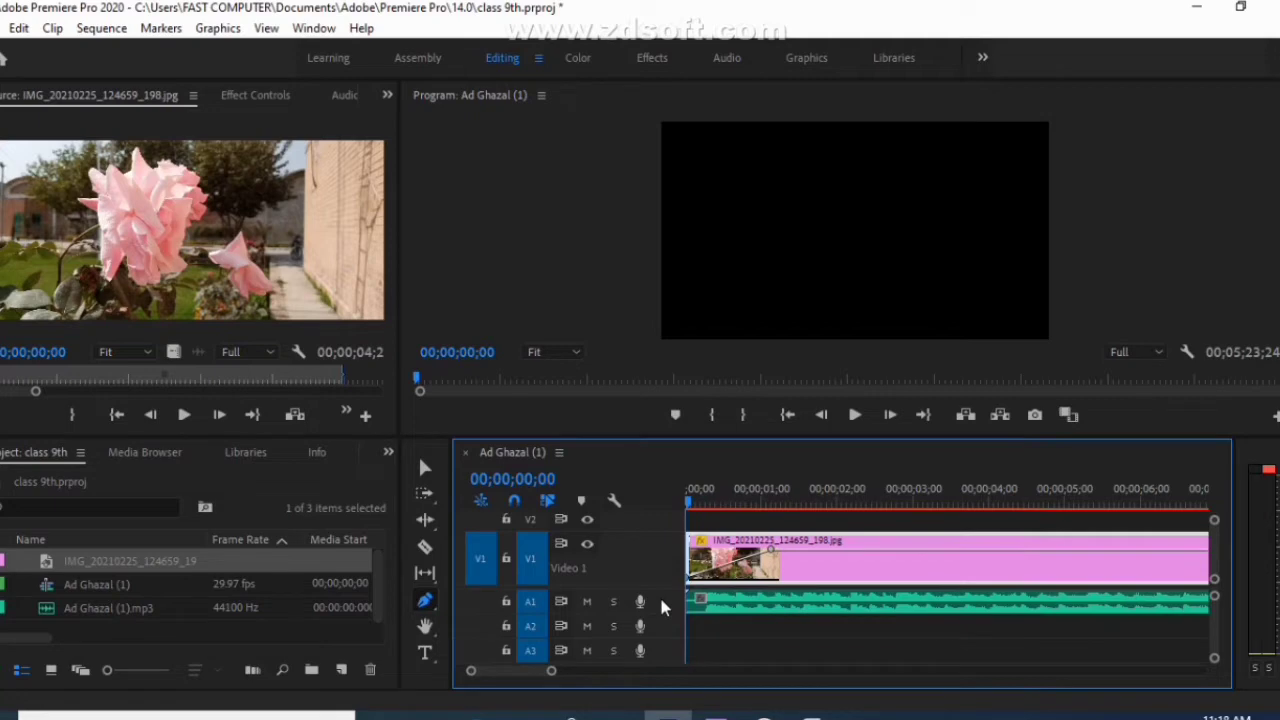
Expand the Audio 1 track and add volume keyframes at its start and about one second in, lowering the start keyframe to the minimum
scroll(659, 605, "up", 5)
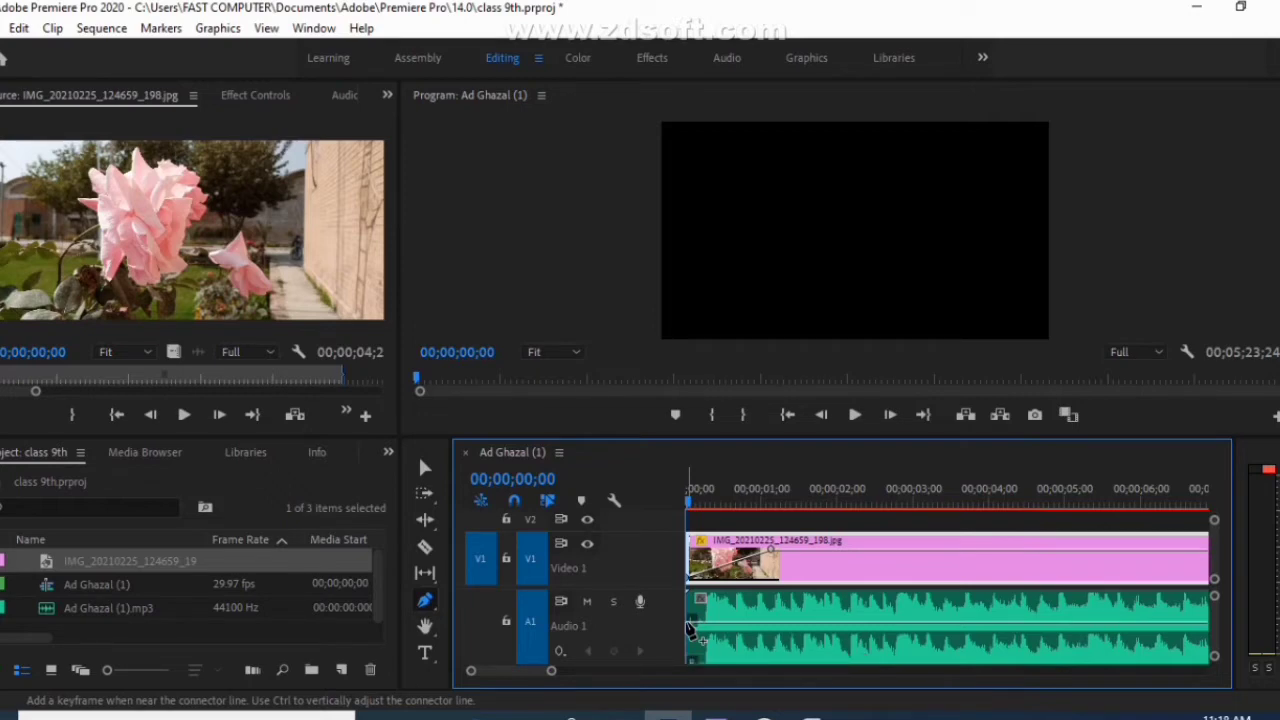
left_click(690, 628)
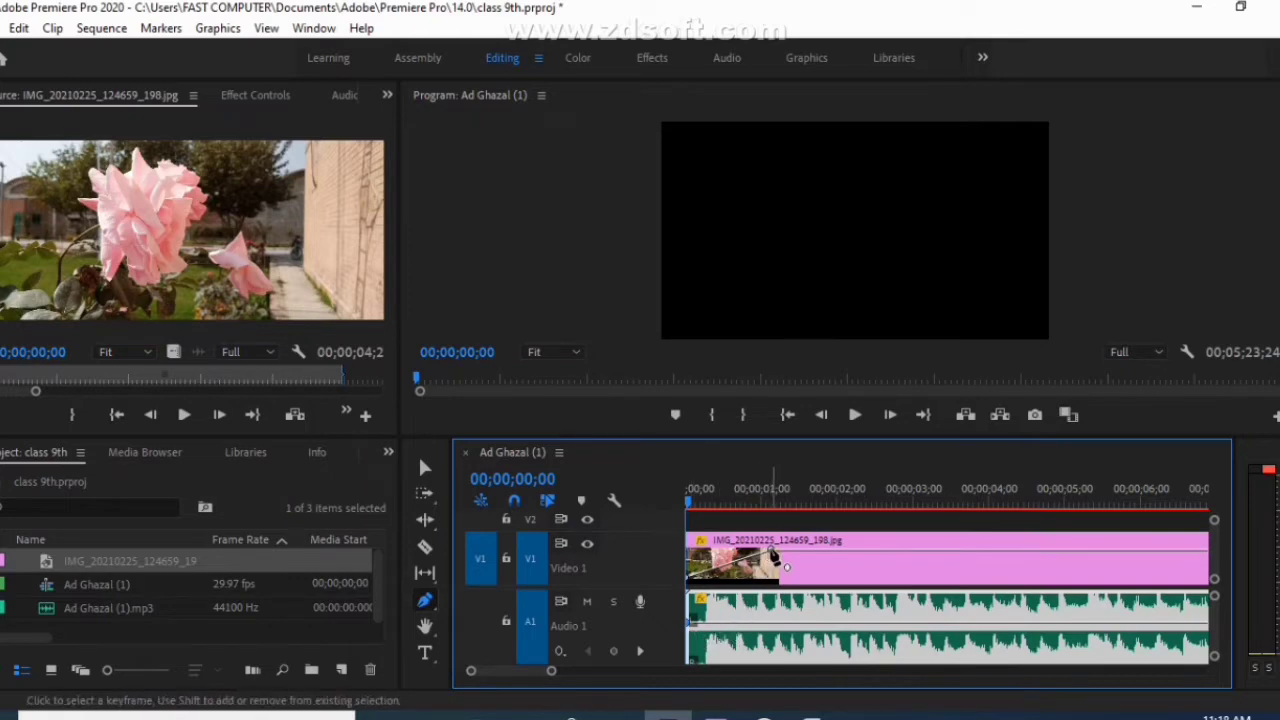
left_click(775, 623)
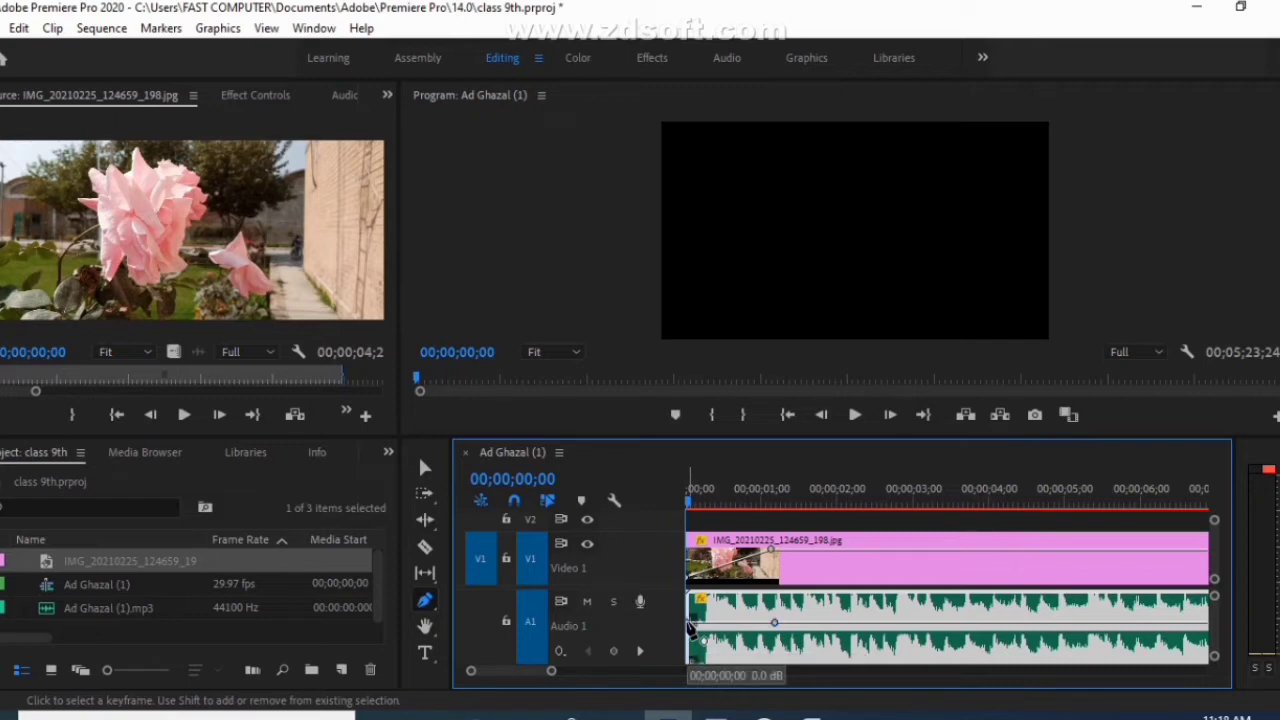
left_click_drag(689, 627, 691, 664)
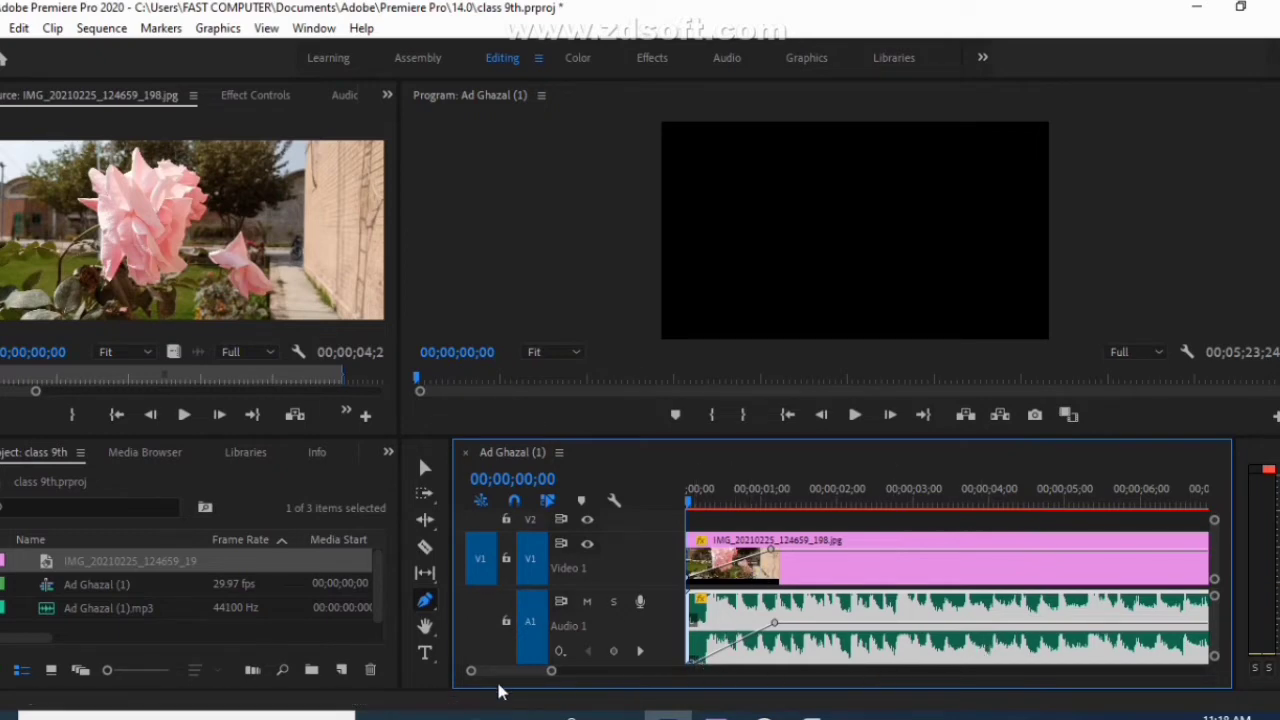
Play the first few seconds of the sequence to preview the image and audio fade-ins
left_click_drag(555, 673, 640, 675)
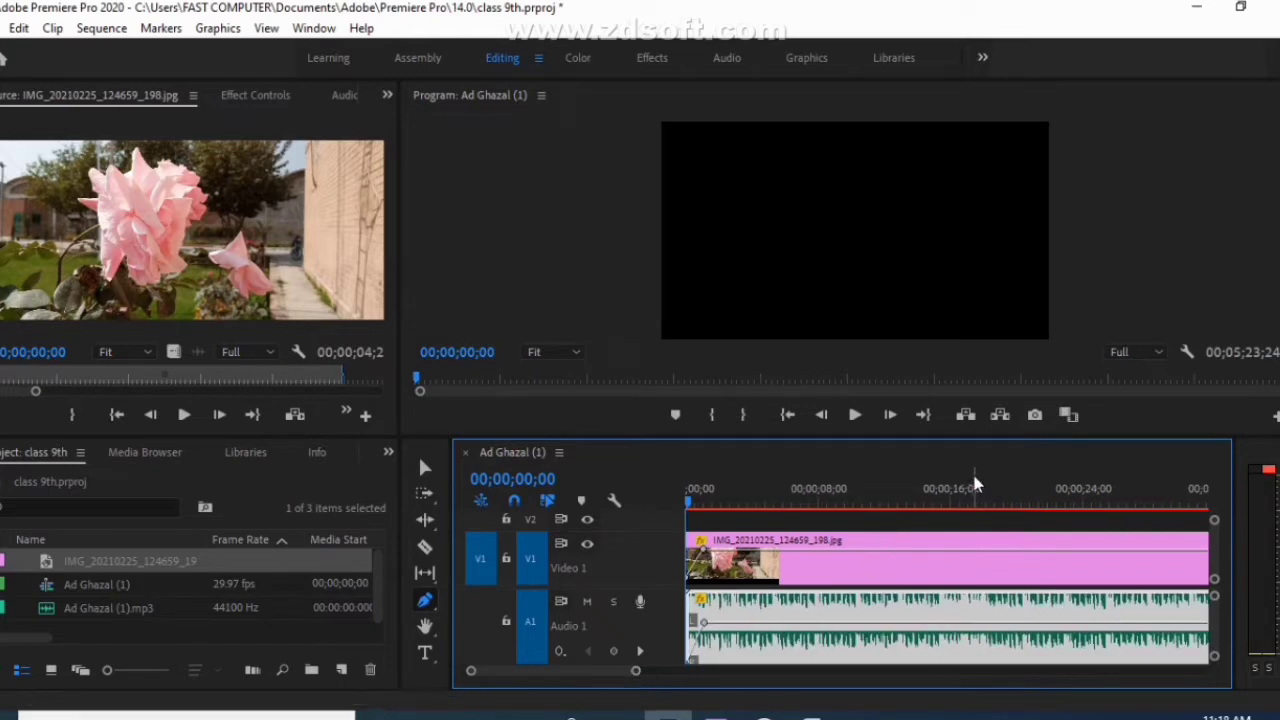
key("space")
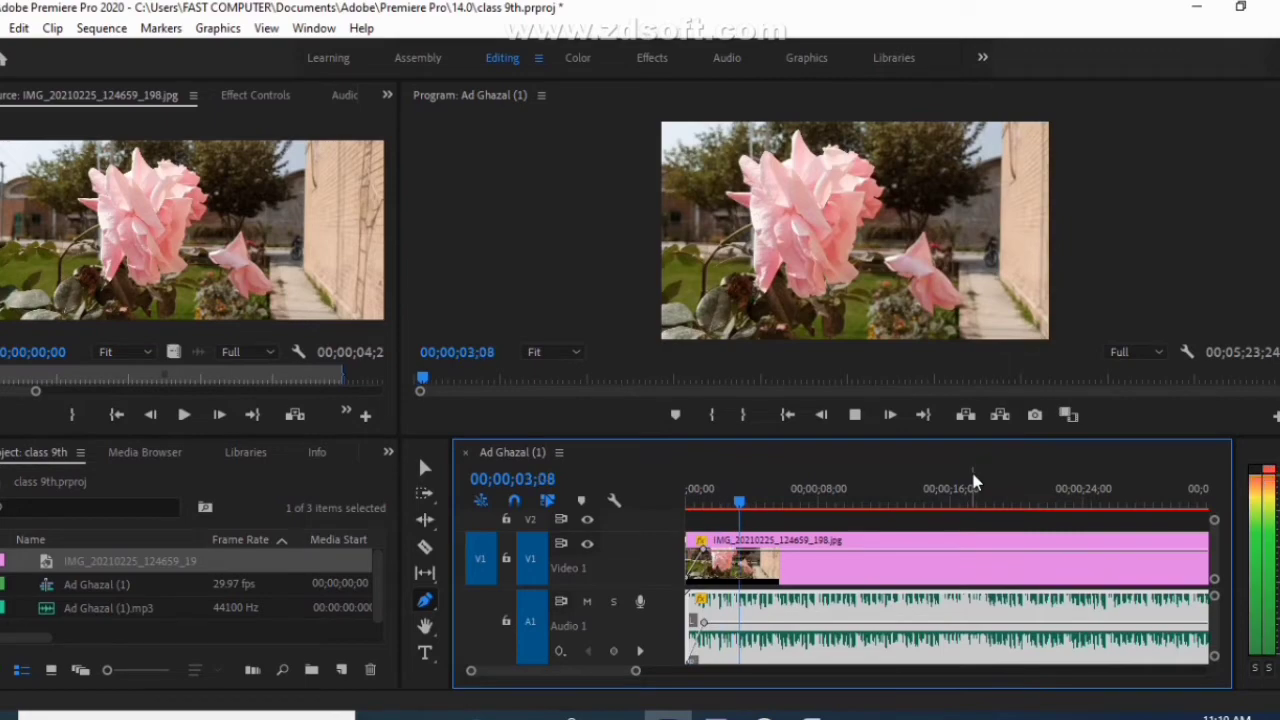
key("space")
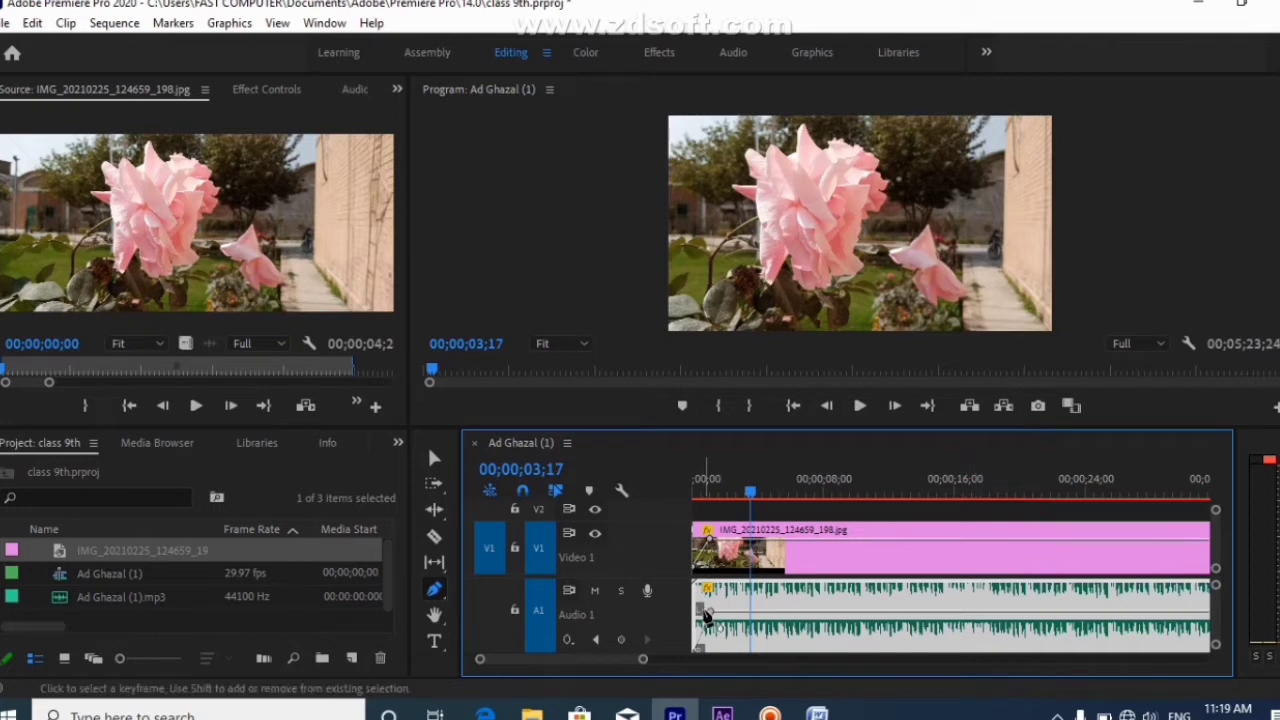
Lengthen the audio fade-in by moving its second volume keyframe to about 00;00;08;00, and play the sequence from the start
mouse_move(708, 611)
left_click_drag(708, 613, 840, 620)
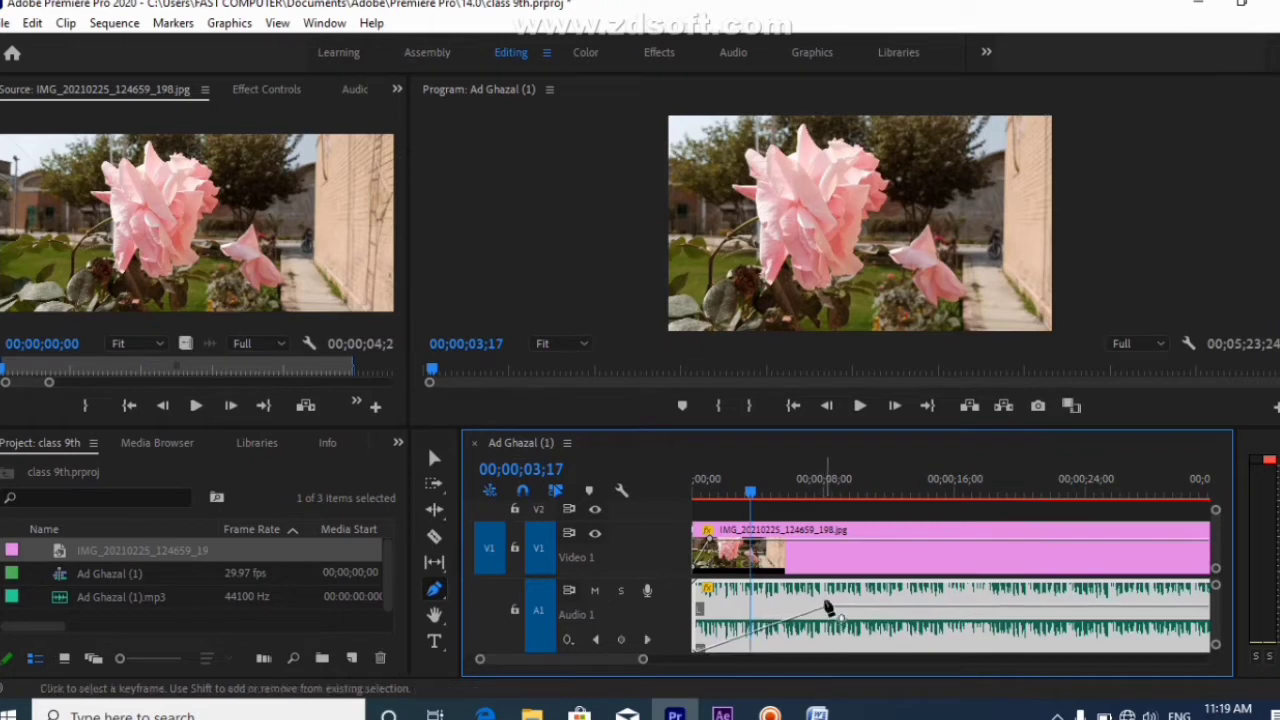
left_click_drag(751, 492, 681, 518)
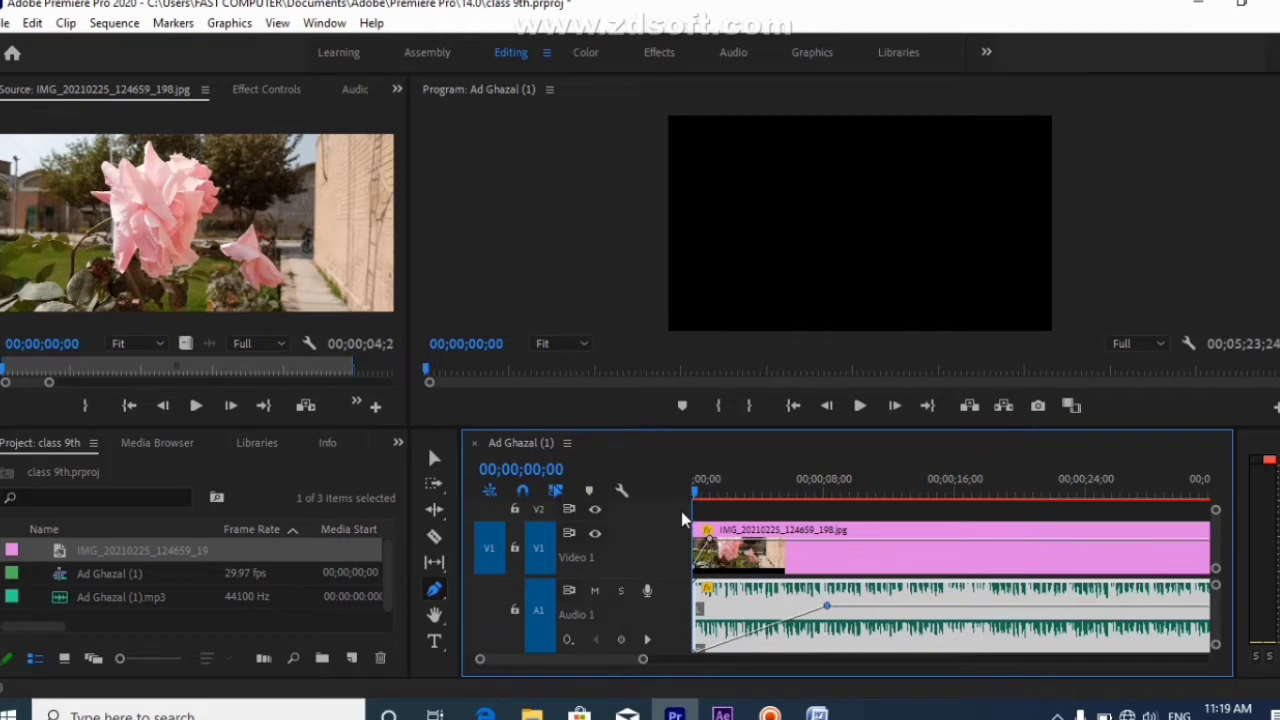
key("space")
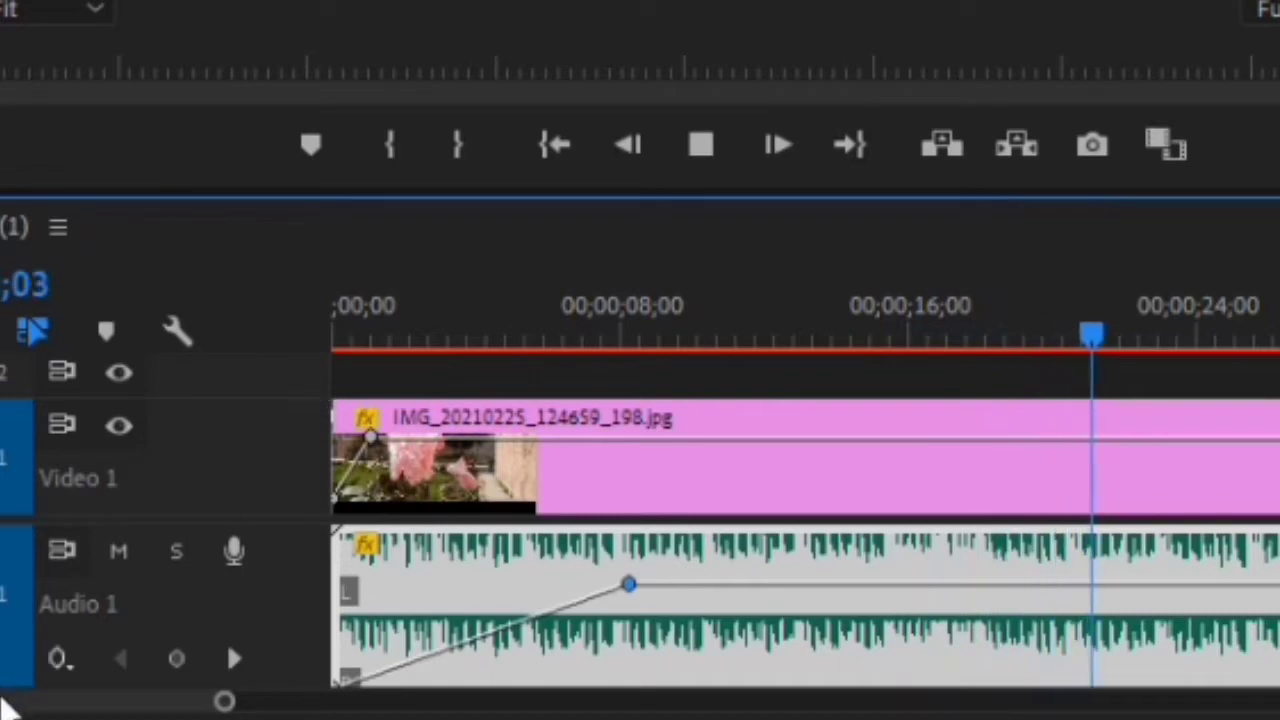
Split both the image clip and the audio clip at 00;01;04;04 with the Razor tool, and return to the Selection tool
left_click_drag(226, 703, 391, 701)
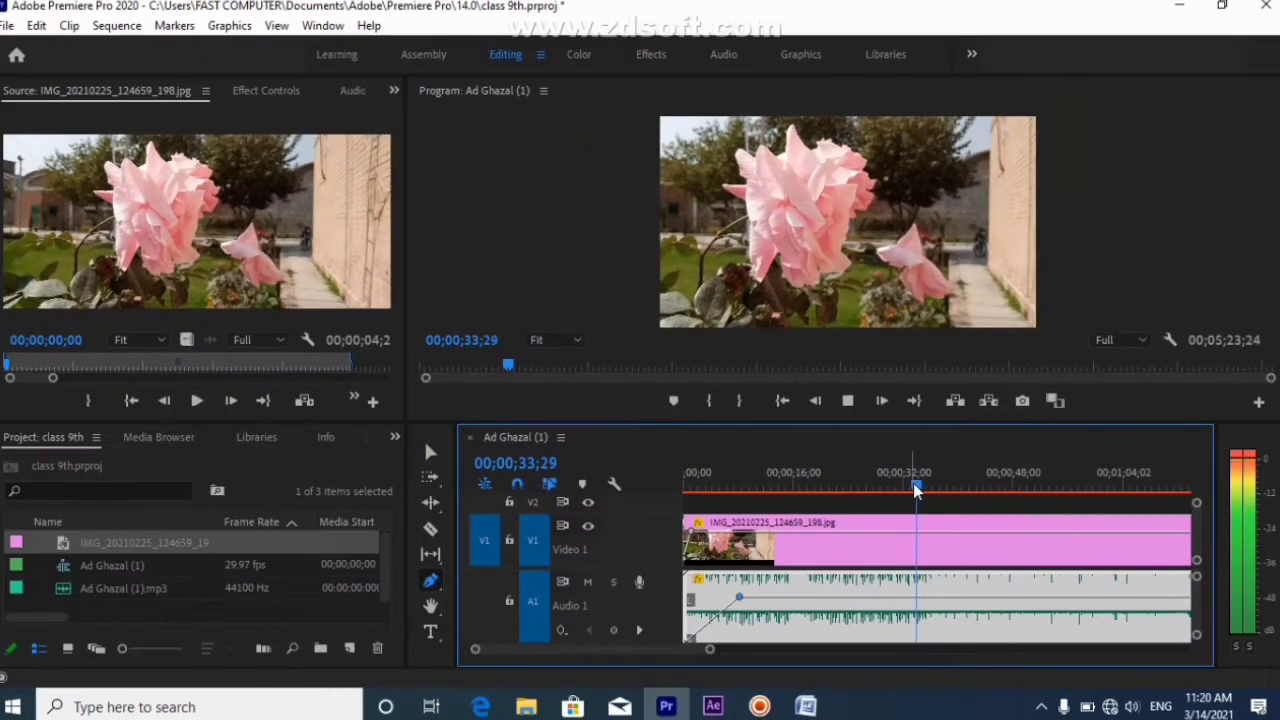
left_click_drag(880, 383, 1093, 390)
left_click_drag(1035, 484, 1120, 488)
key("space")
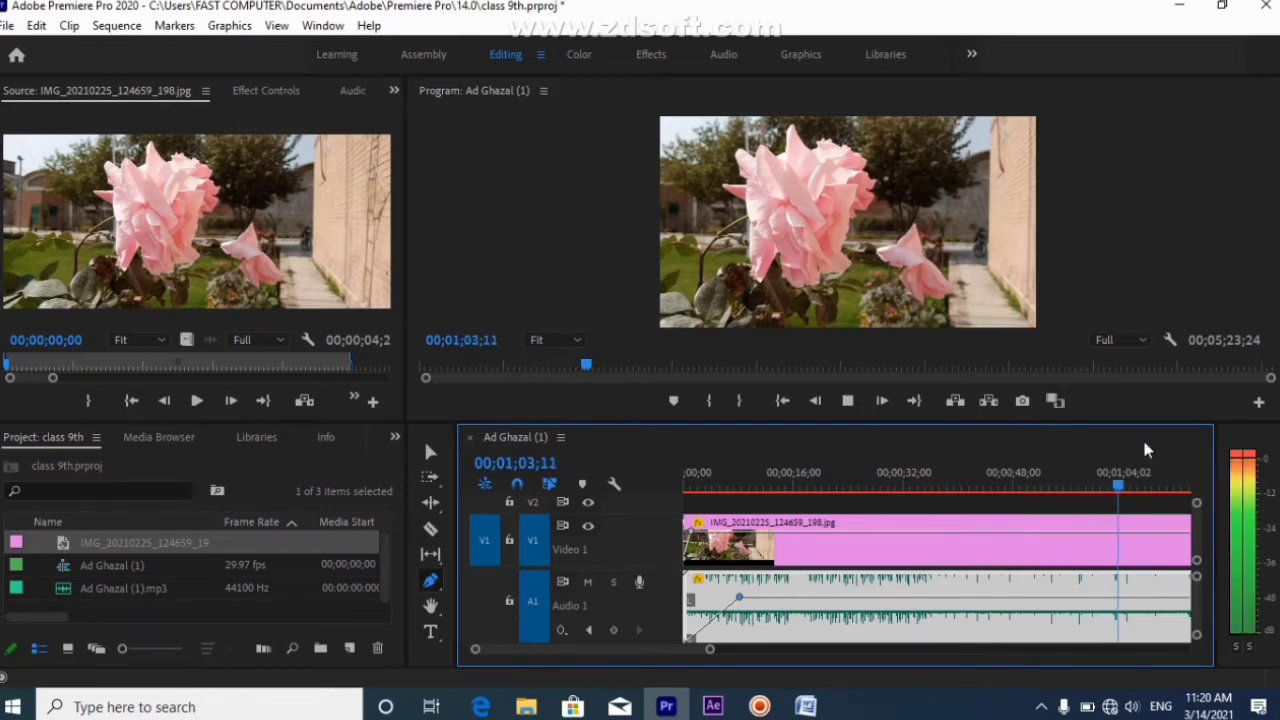
key("space")
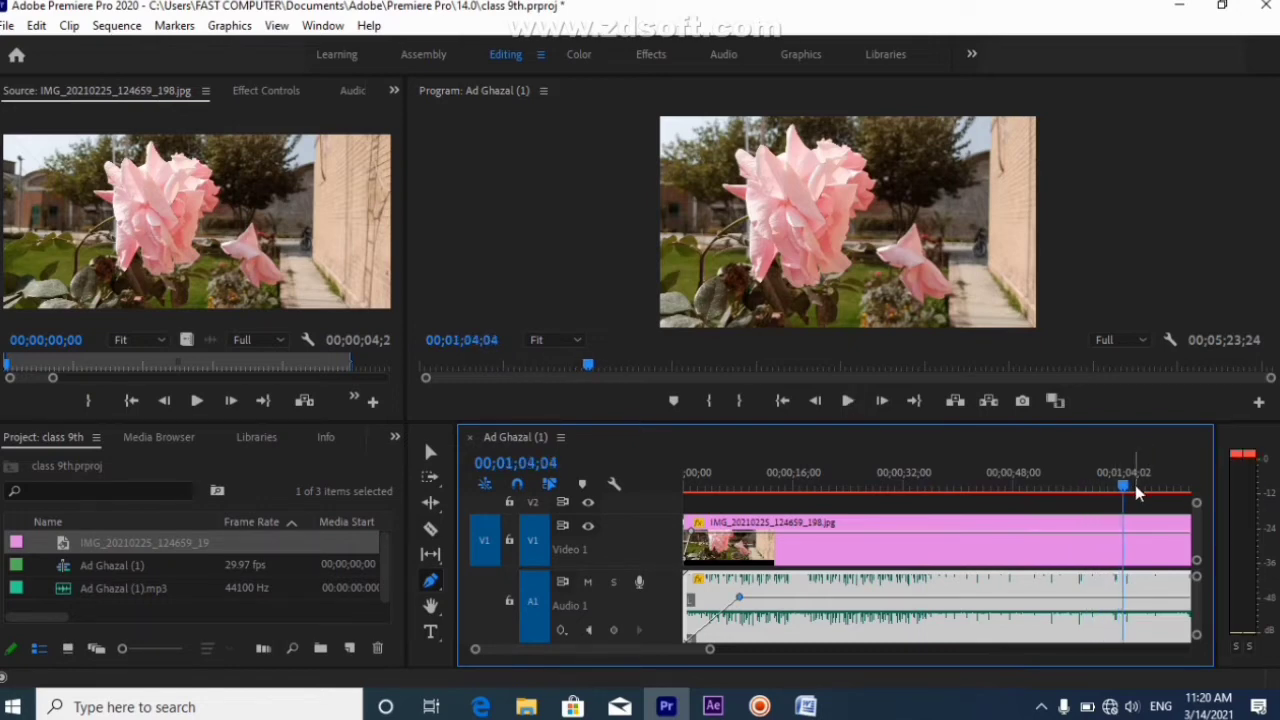
left_click(436, 453)
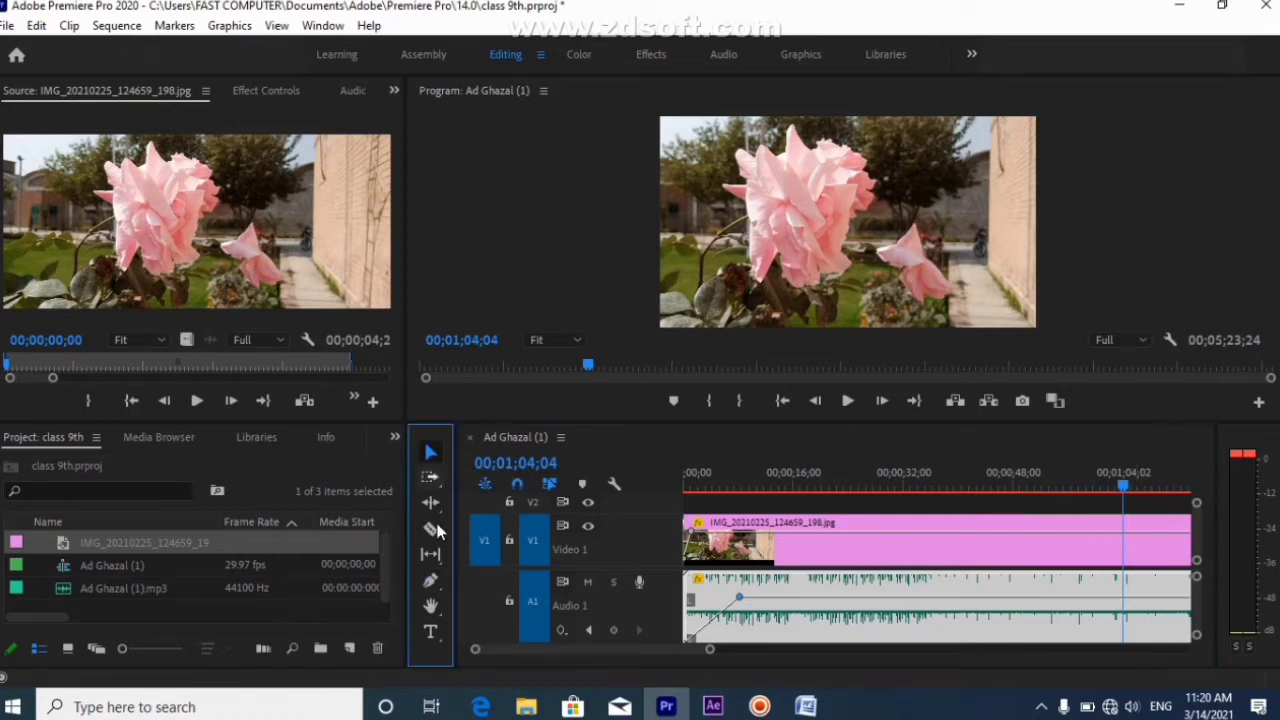
left_click(434, 532)
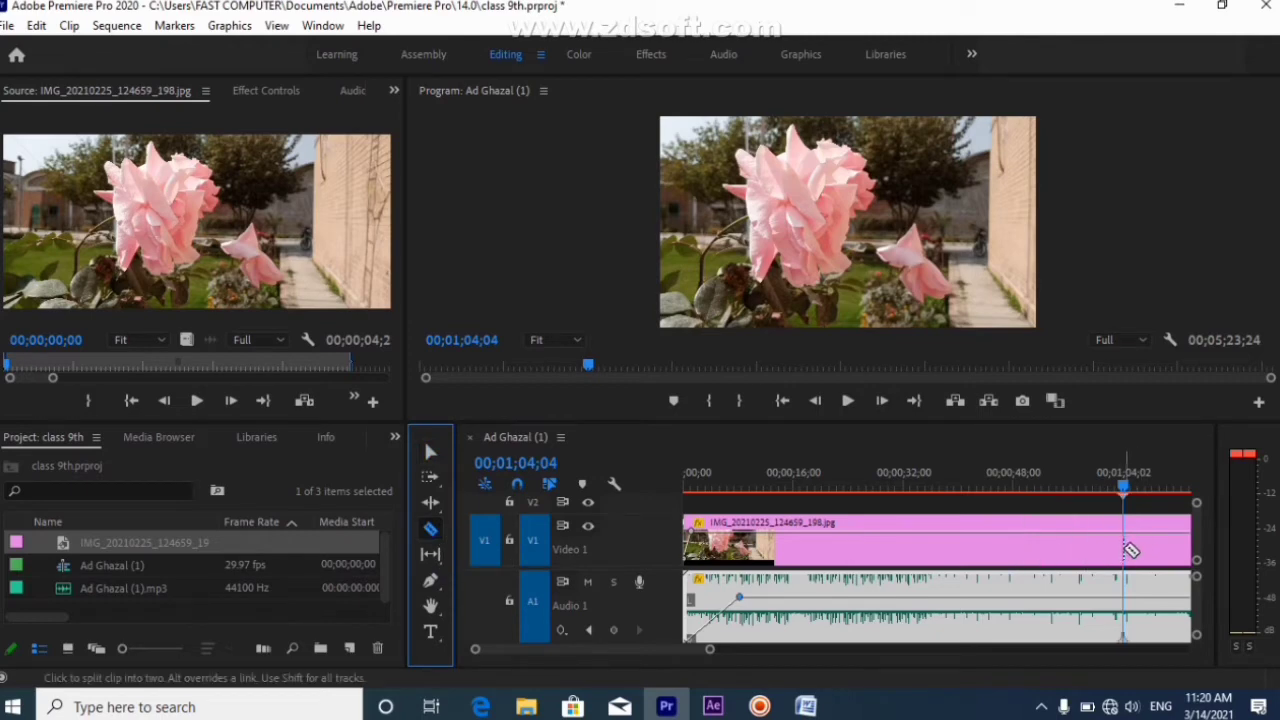
left_click(1126, 548)
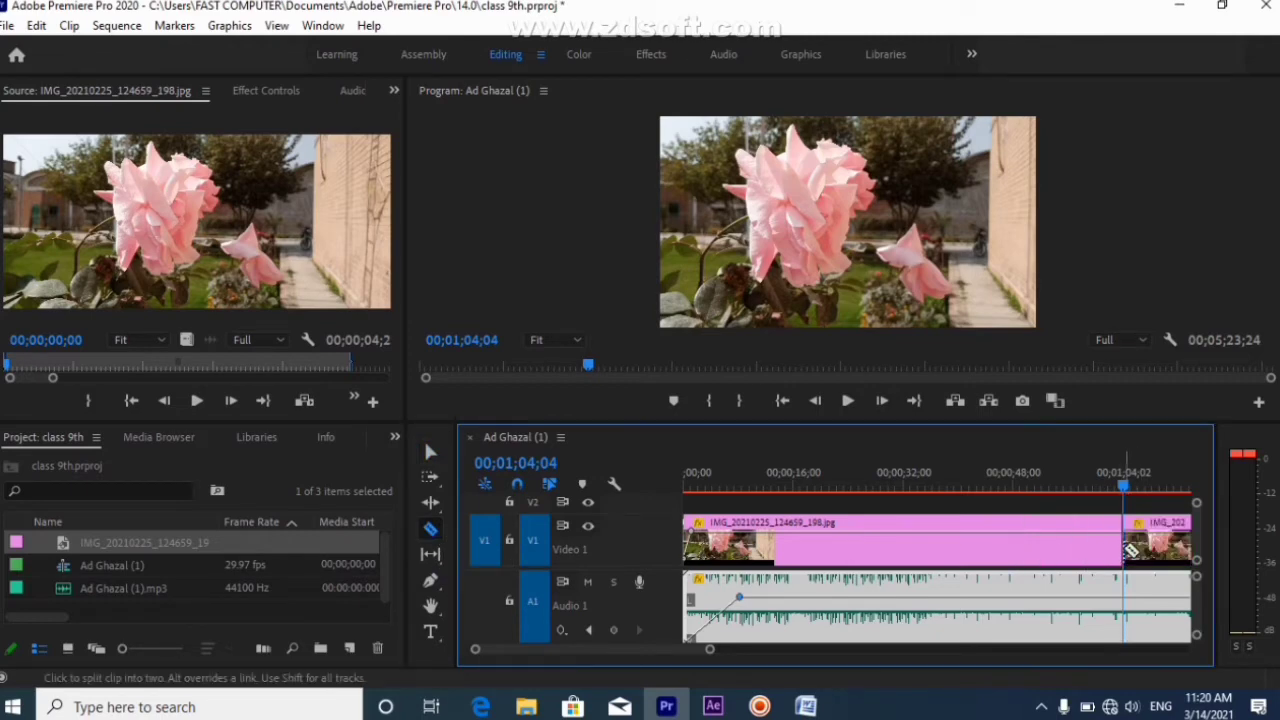
left_click(1128, 601)
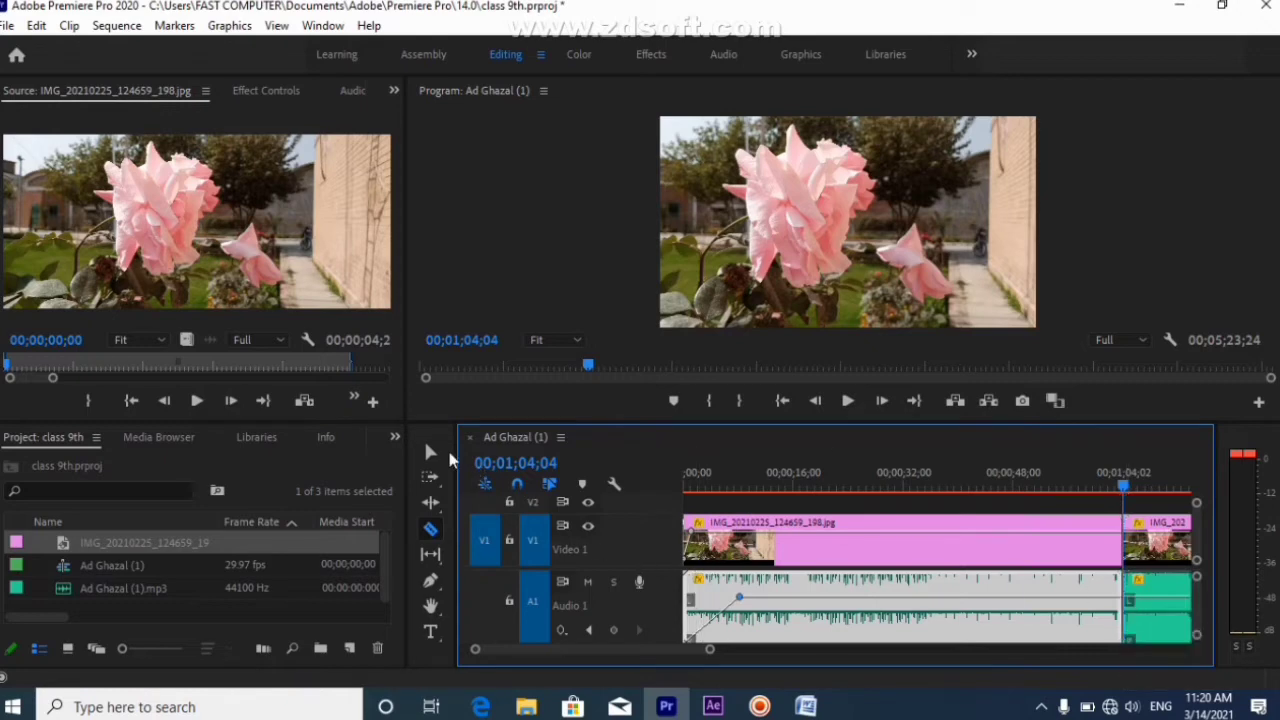
left_click(431, 453)
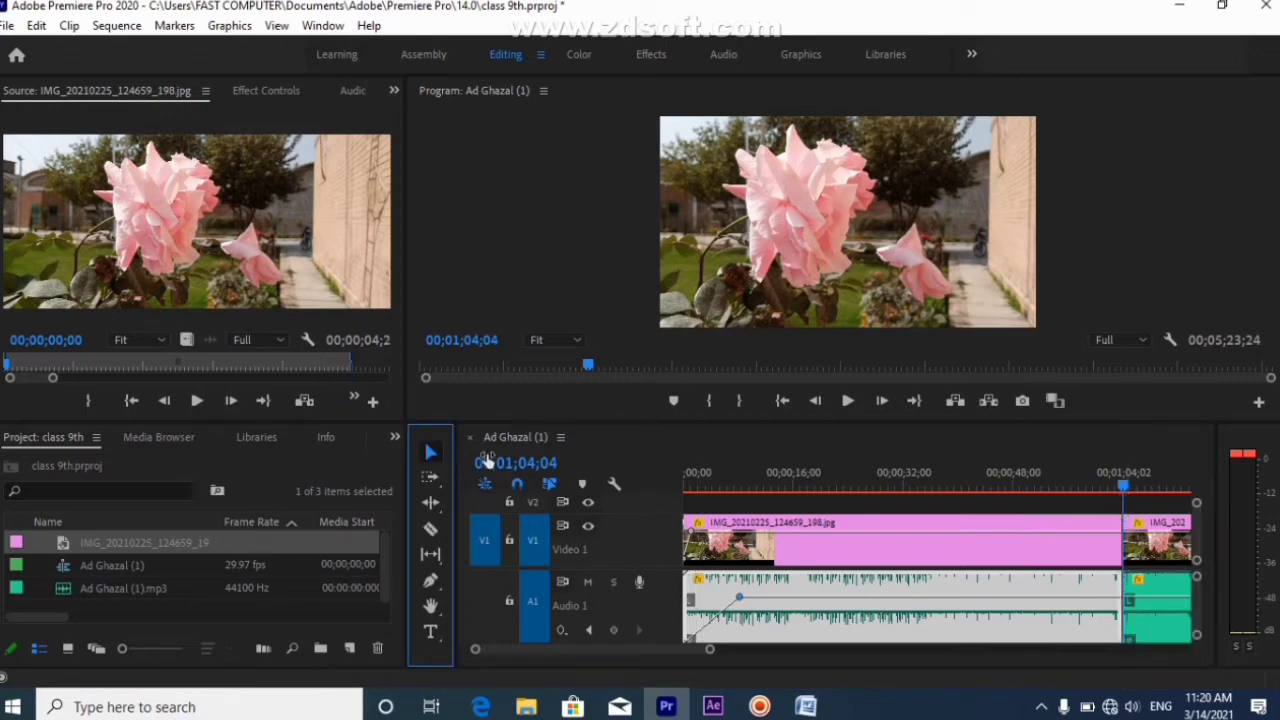
Delete the leftover image and audio segments after the cut at 00;01;04;04
left_click(1160, 535)
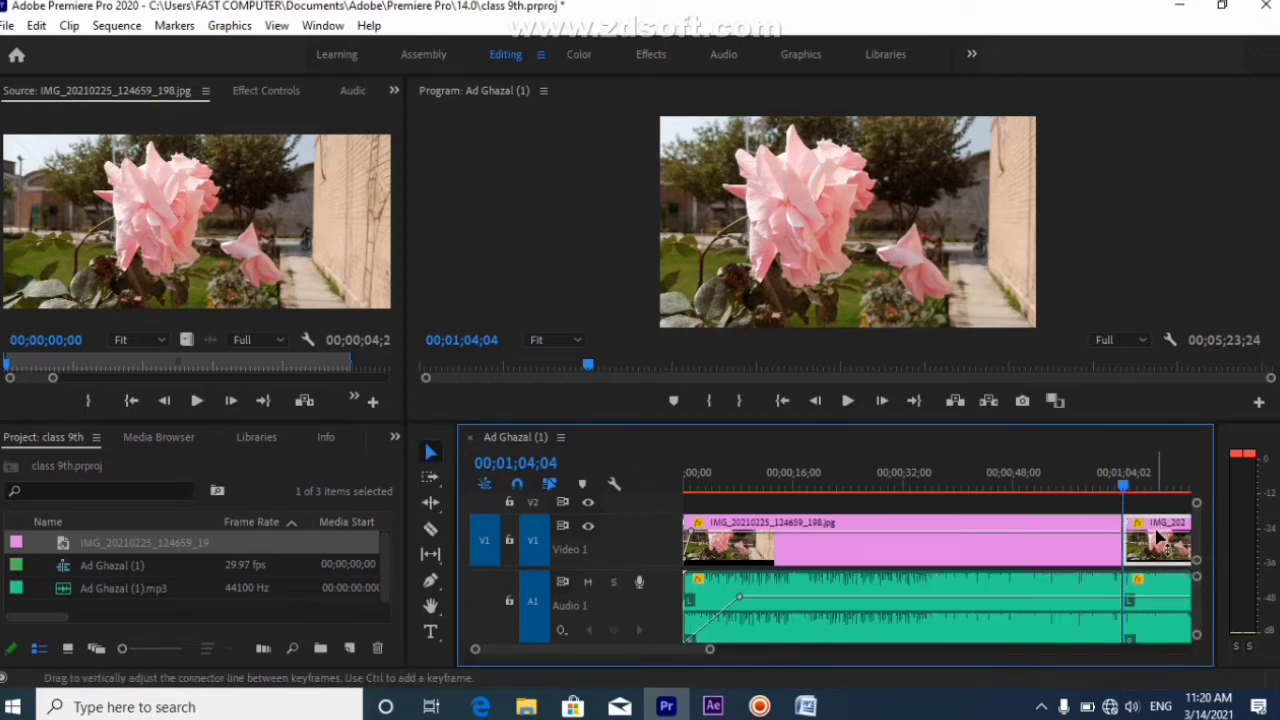
key("Delete")
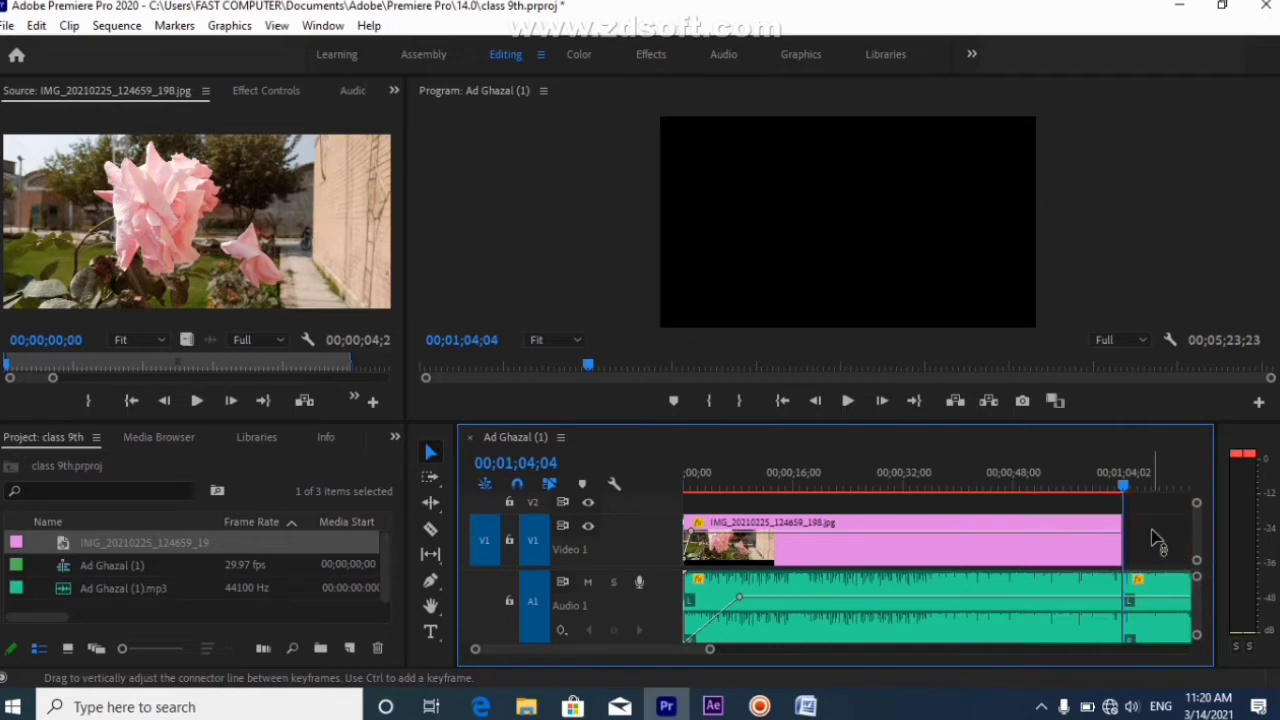
left_click(1148, 582)
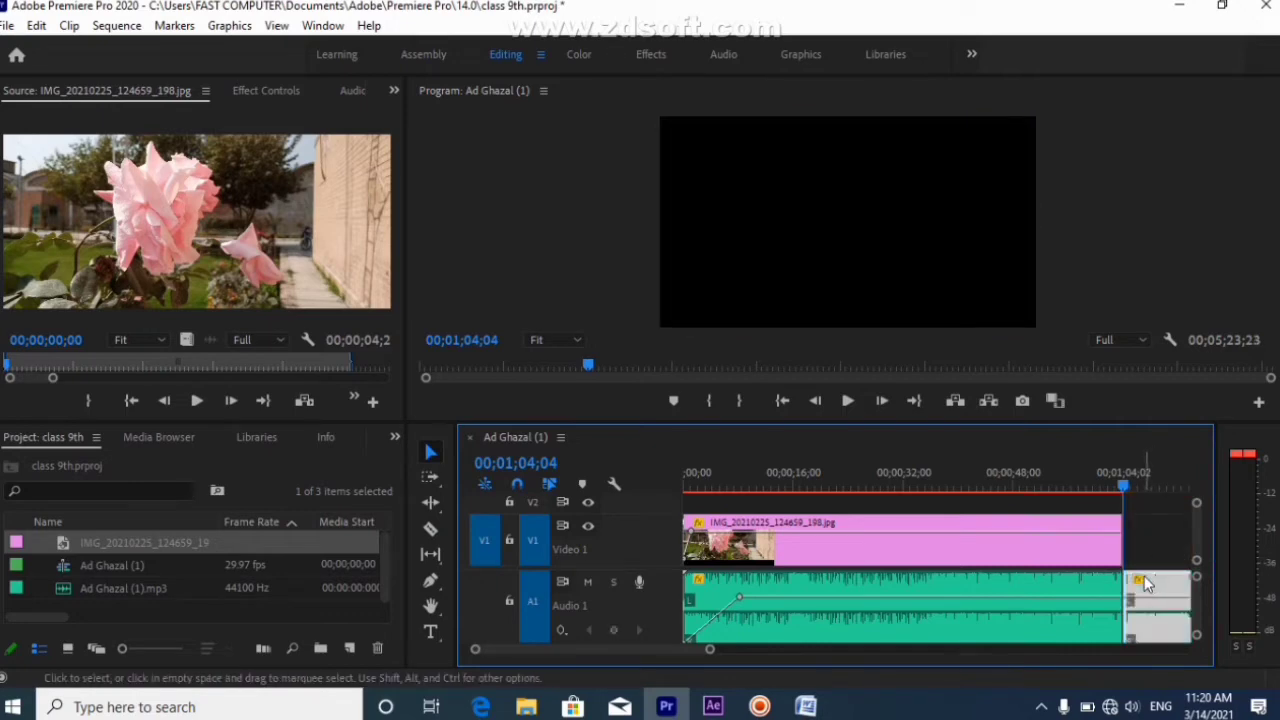
key("Delete")
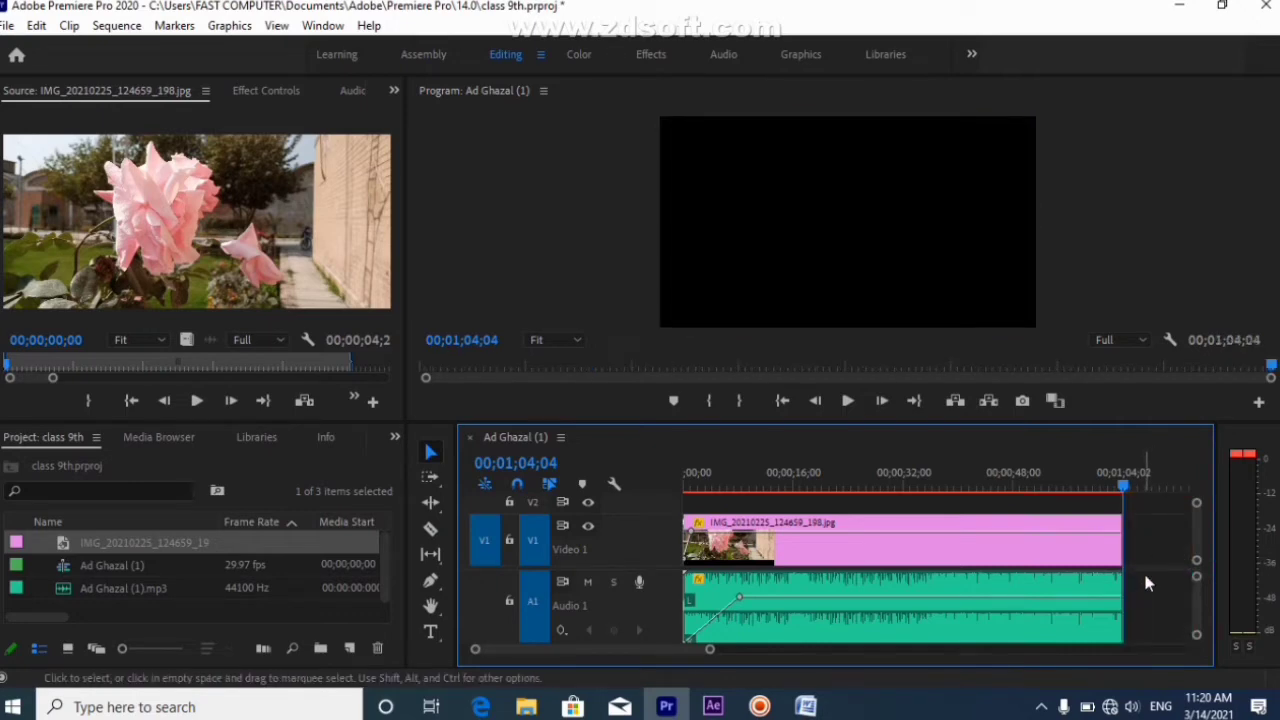
Try to import the image IMG_20201102_173504544 from the AD USB (D:) drive into the project
double_click(108, 603)
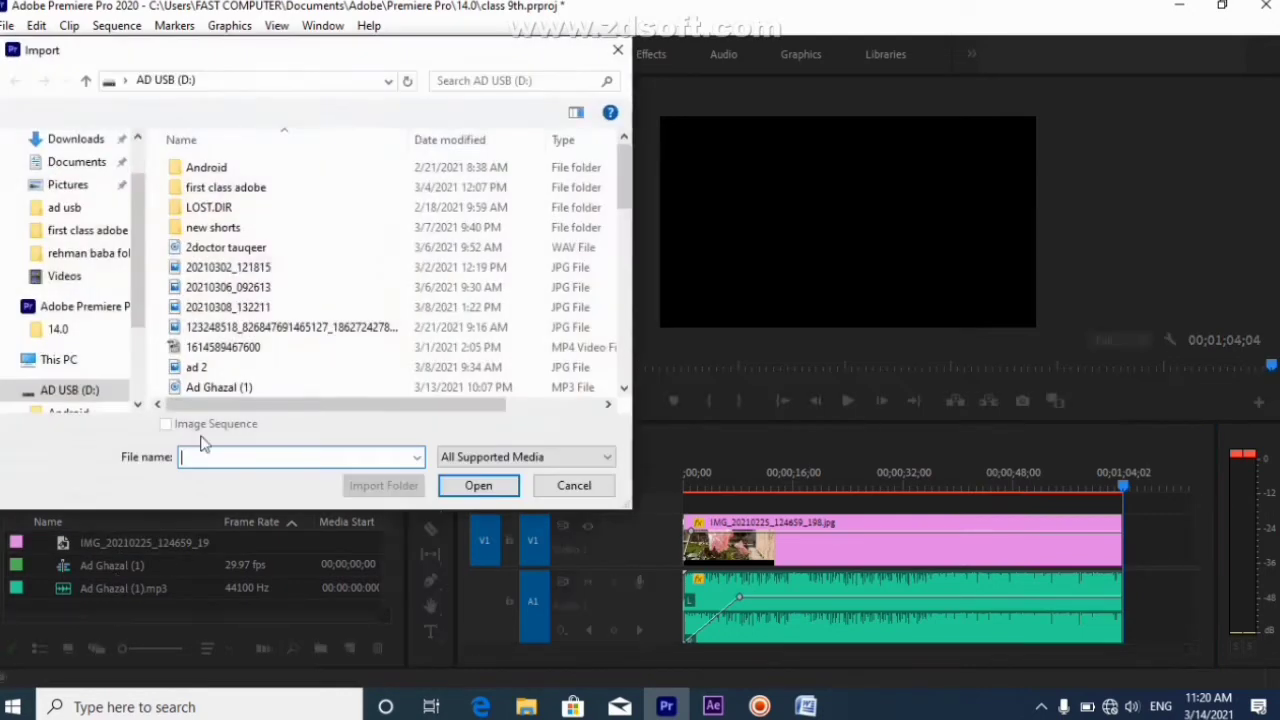
scroll(180, 368, "down", 8)
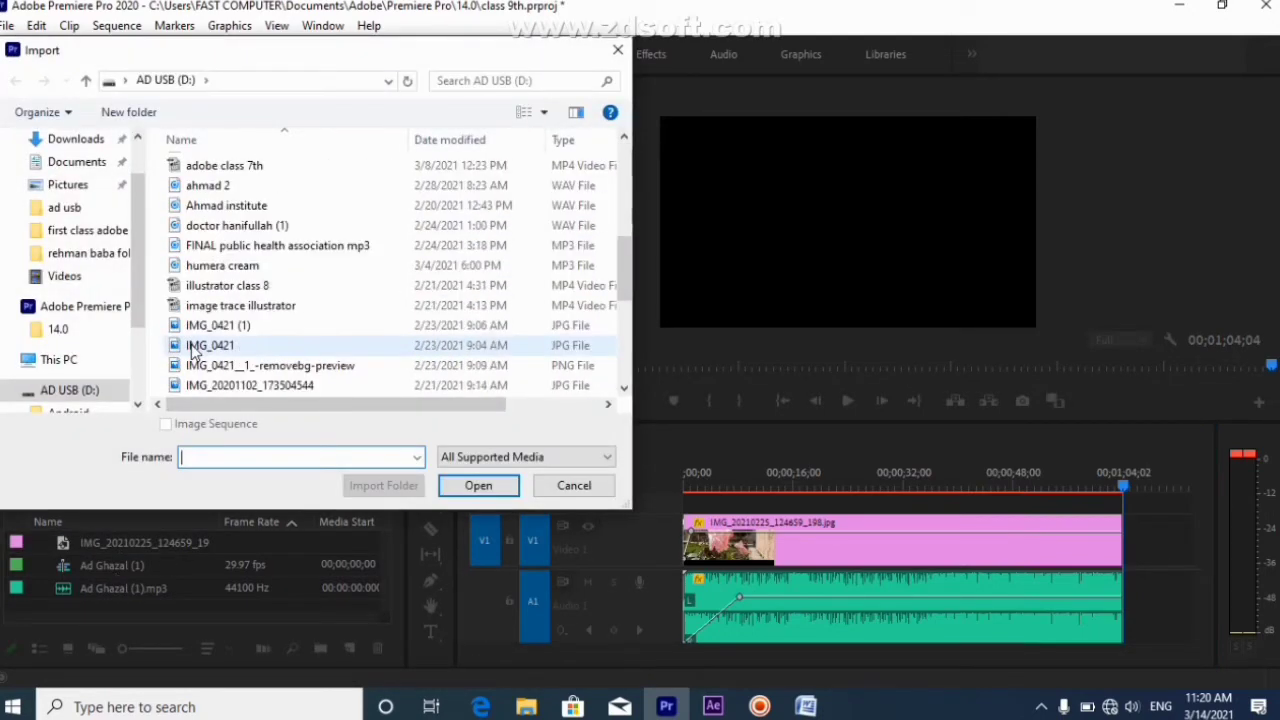
left_click(237, 267)
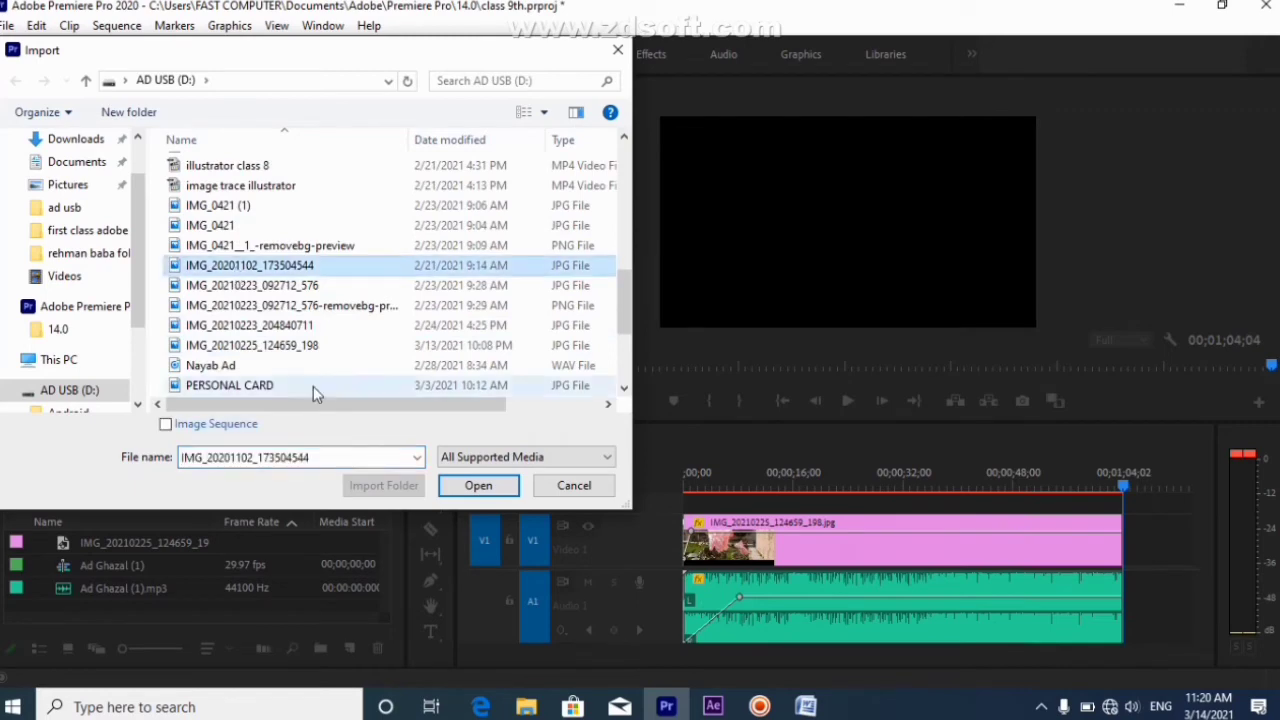
left_click(476, 484)
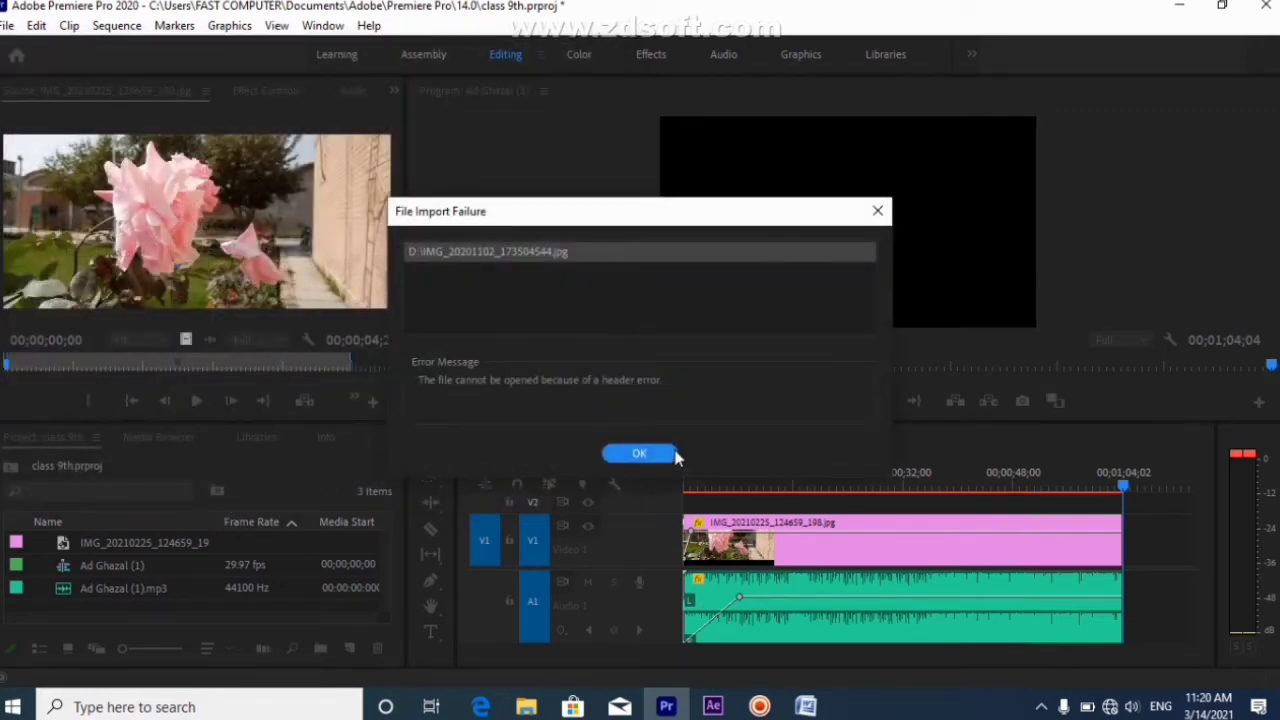
left_click(639, 453)
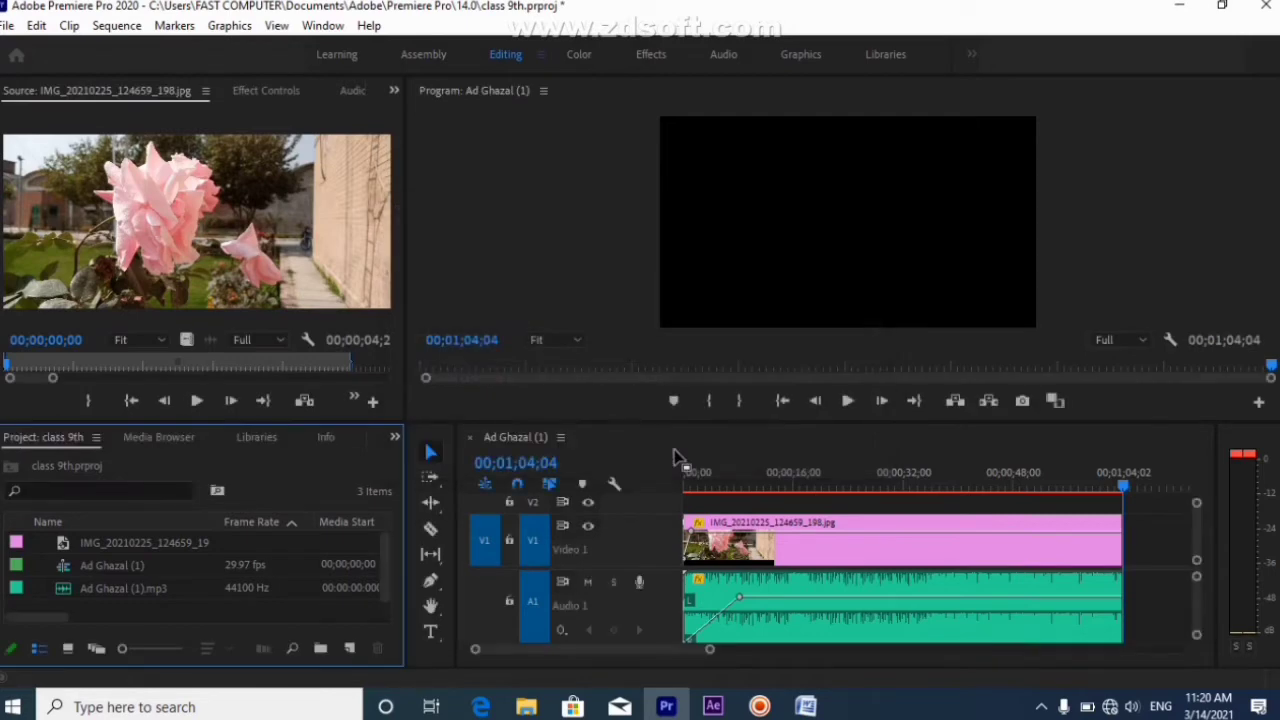
Import the image IMG_20210225_124659_198 from the AD USB (D:) drive into the project again
double_click(125, 588)
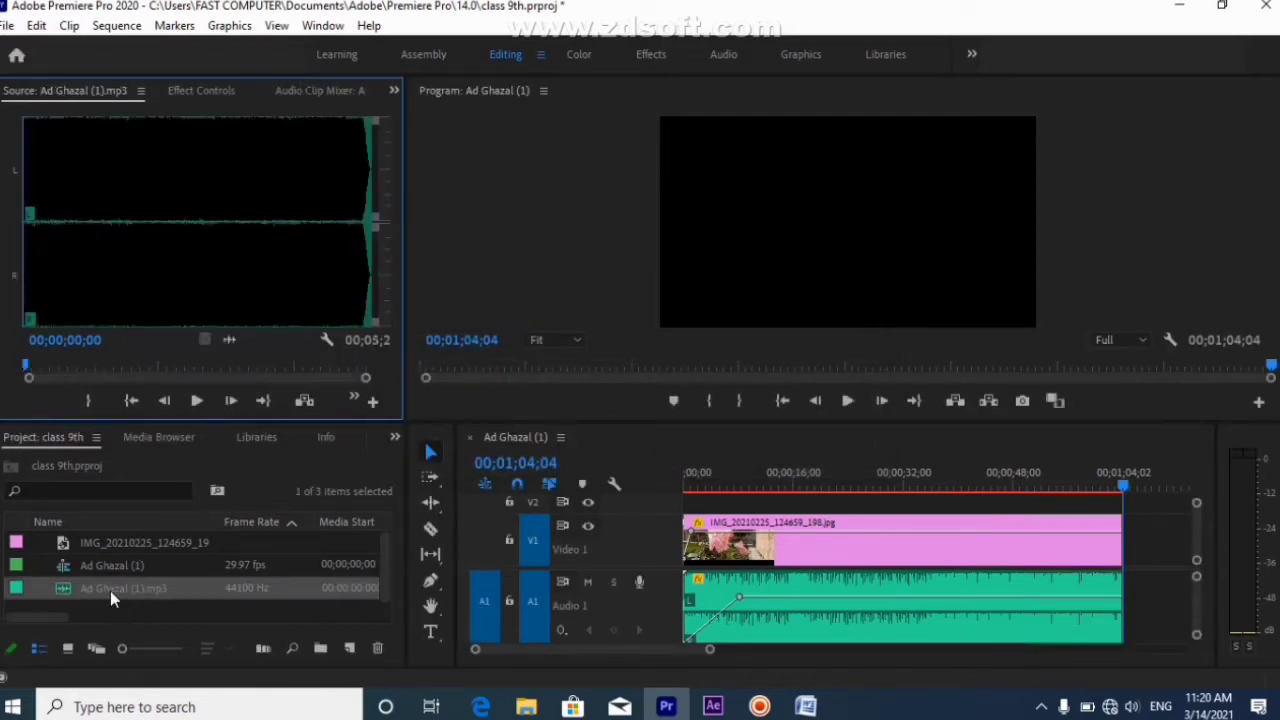
double_click(109, 603)
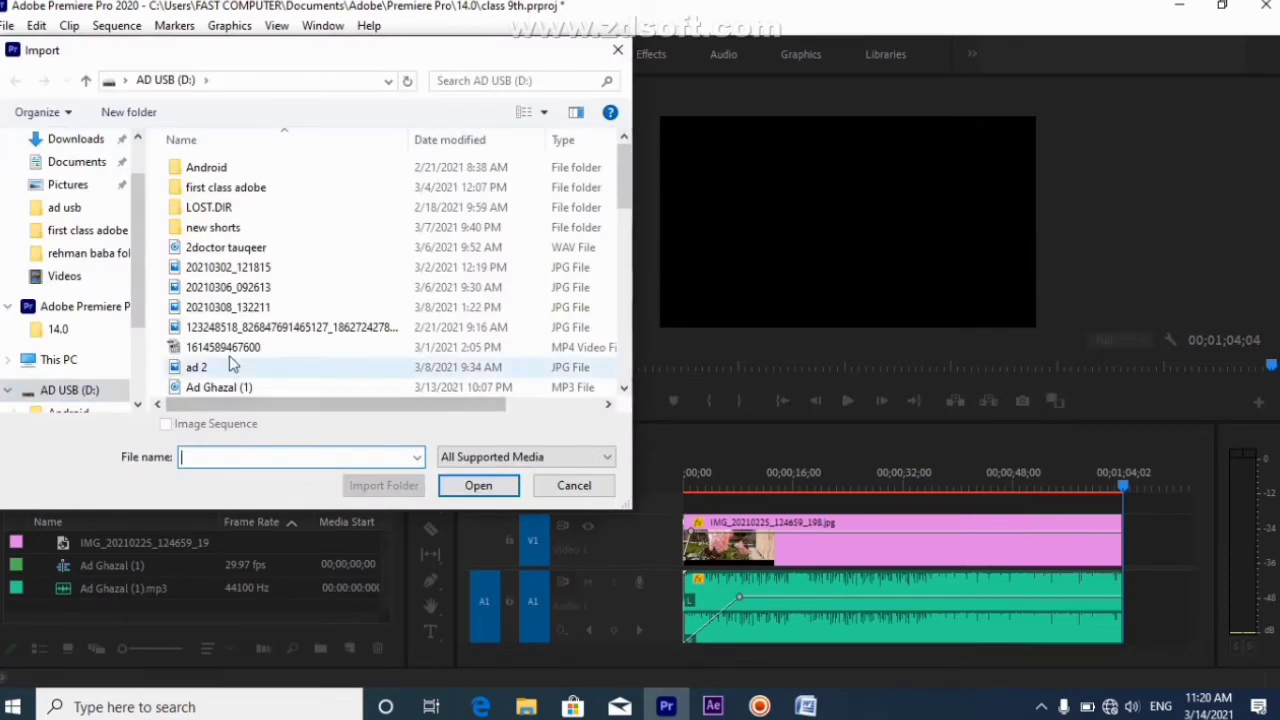
scroll(225, 365, "down", 2)
scroll(230, 362, "down", 2)
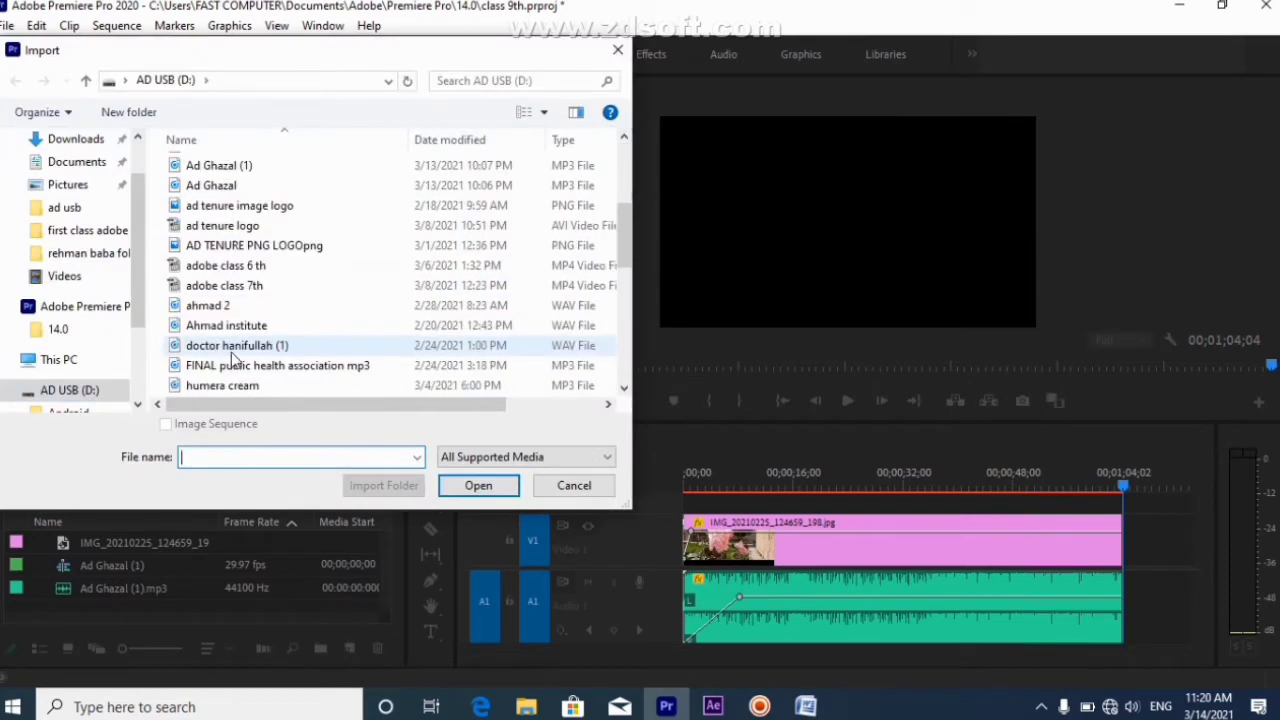
scroll(236, 293, "down", 4)
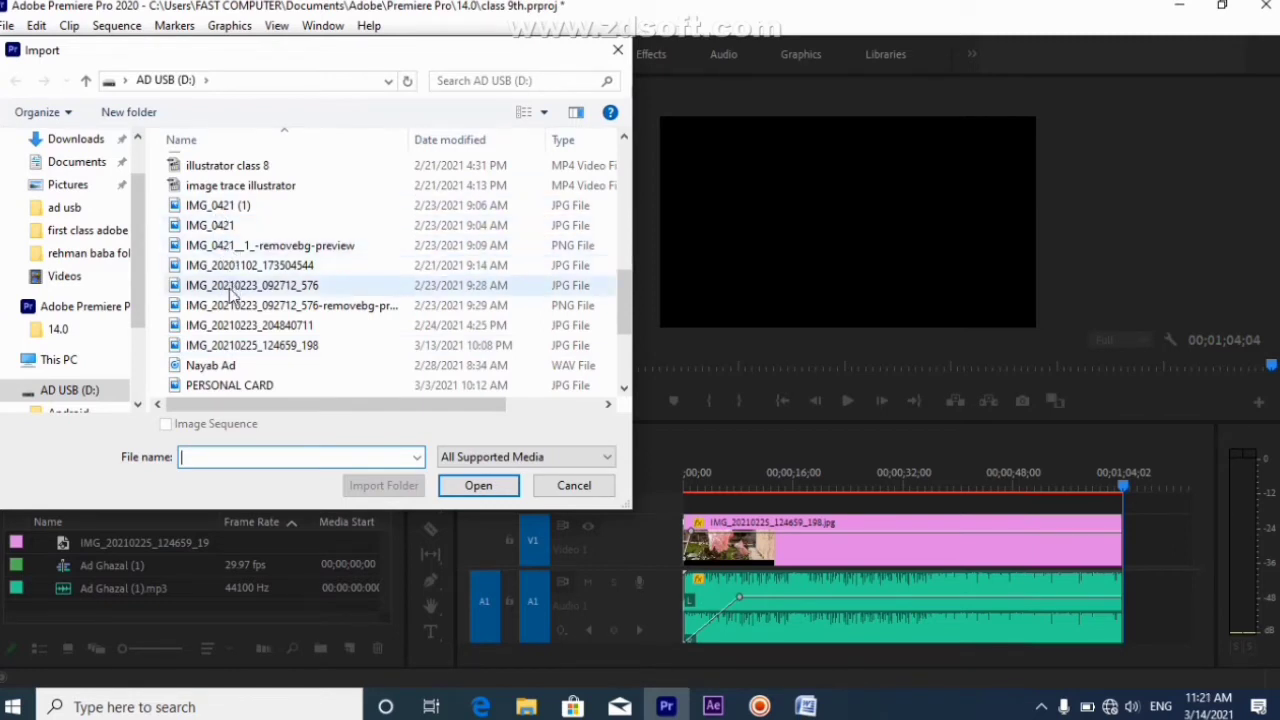
left_click(240, 345)
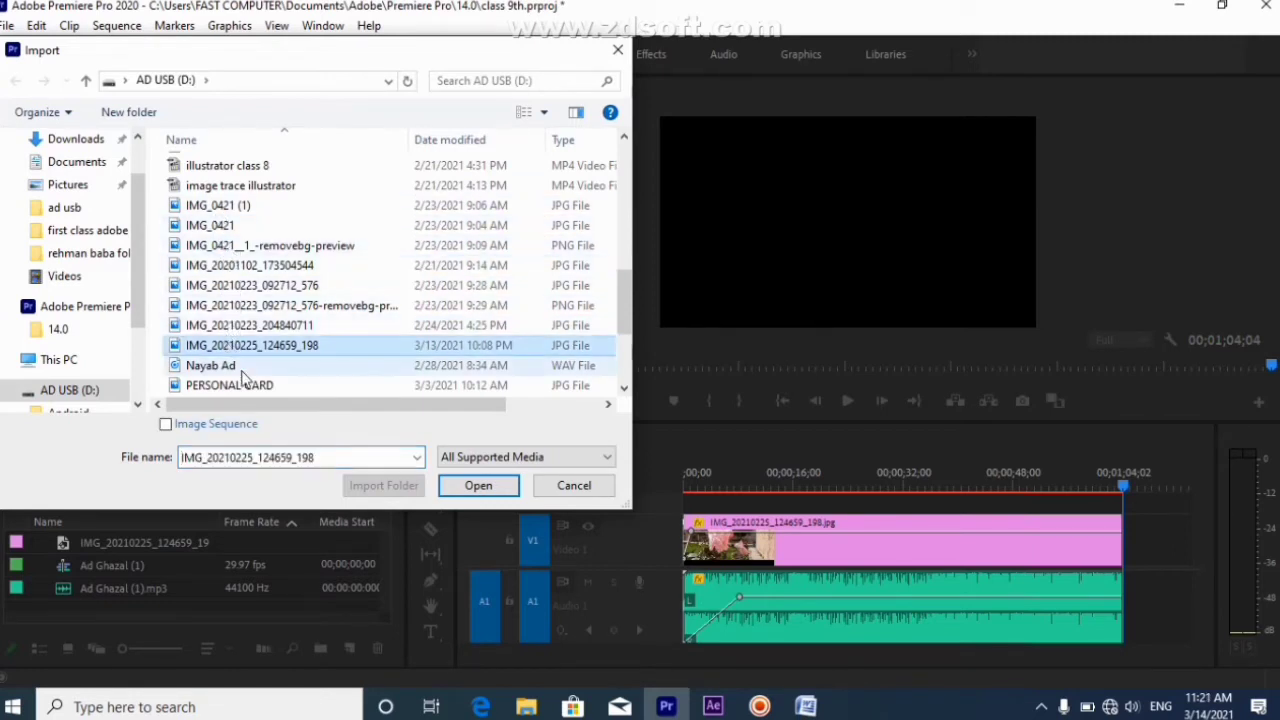
left_click(470, 487)
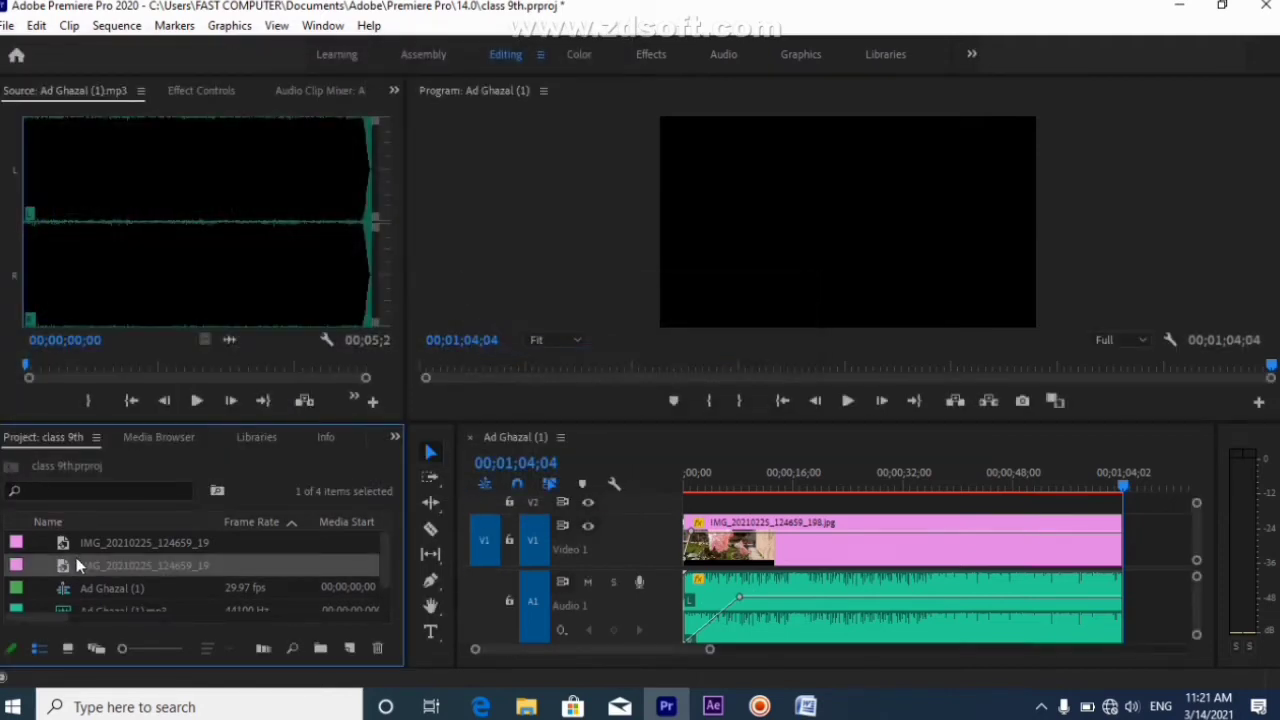
Try the re-imported image after the first clip on Video 1, extended to about 00;01;33;14, and remove it again
left_click_drag(375, 557, 1131, 549)
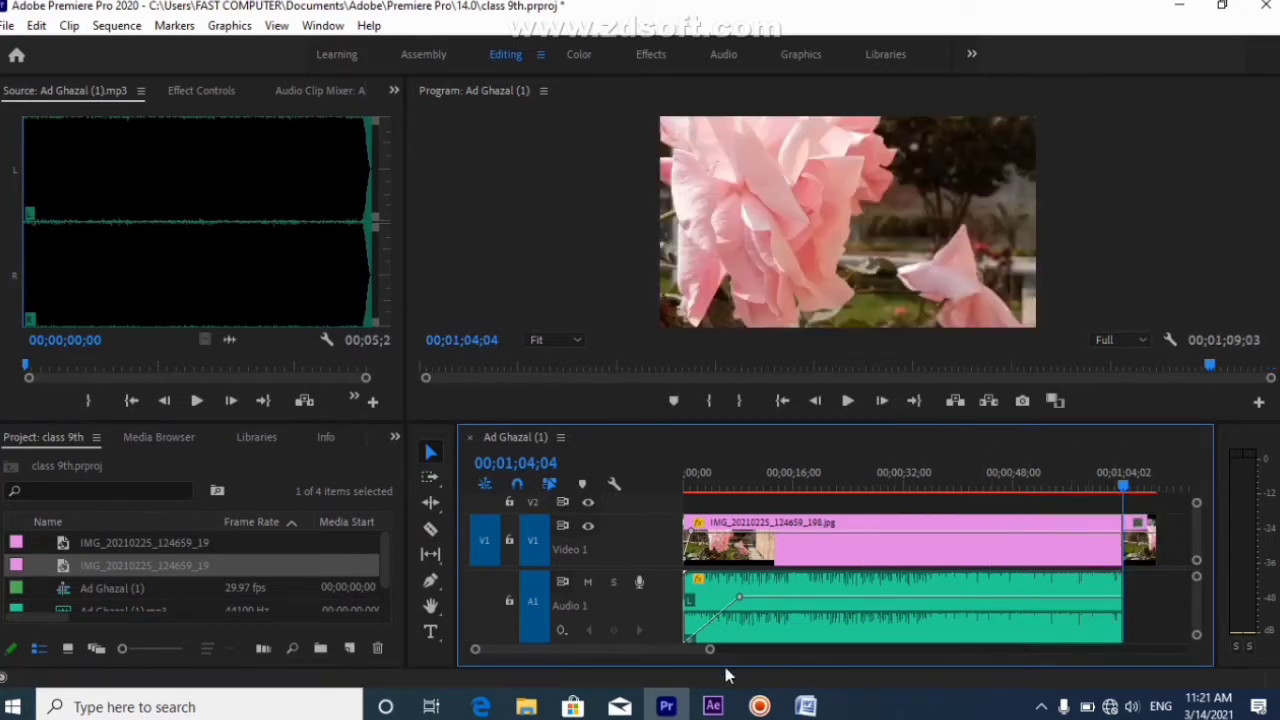
left_click_drag(709, 655, 756, 649)
left_click_drag(937, 484, 947, 490)
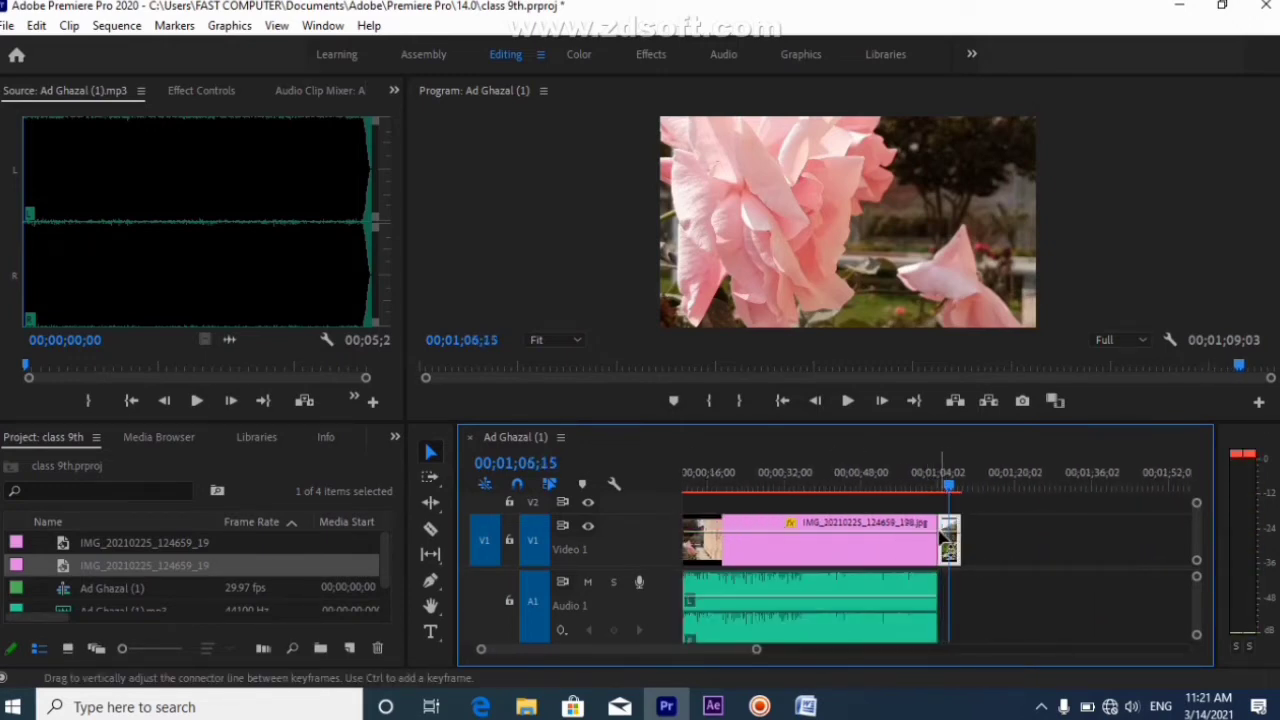
left_click_drag(958, 545, 1073, 560)
left_click_drag(948, 487, 994, 487)
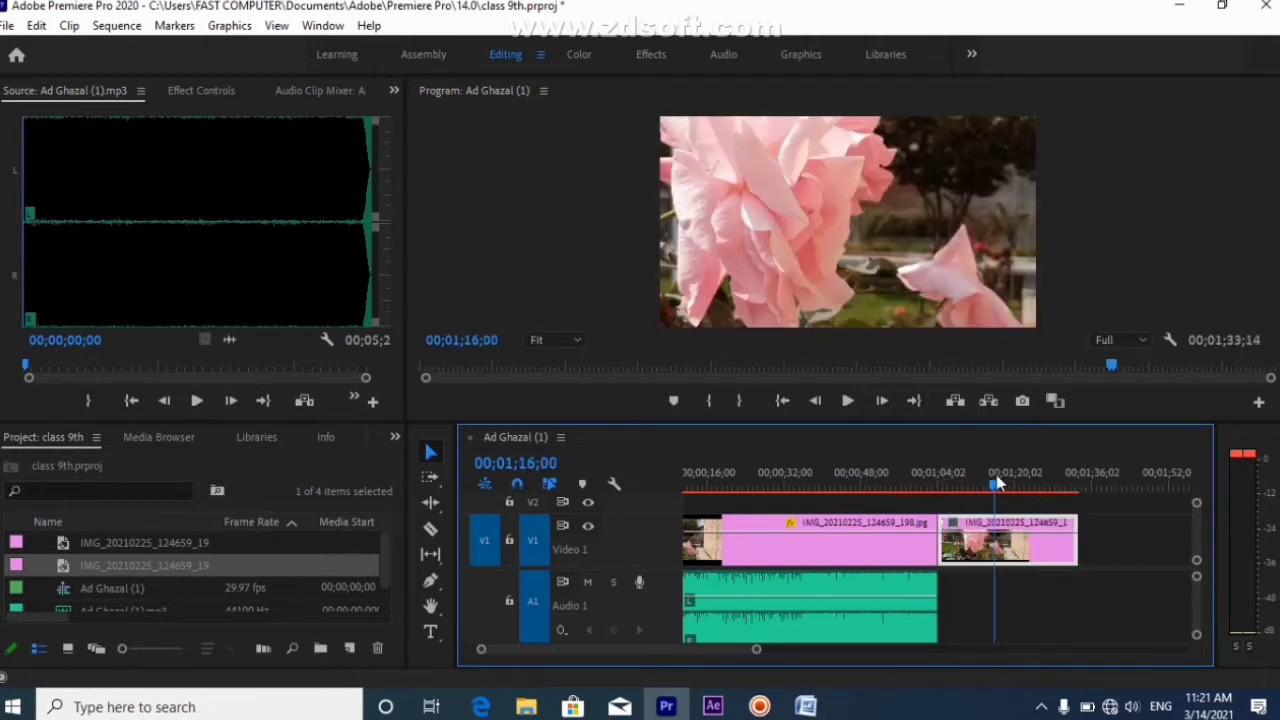
key("Delete")
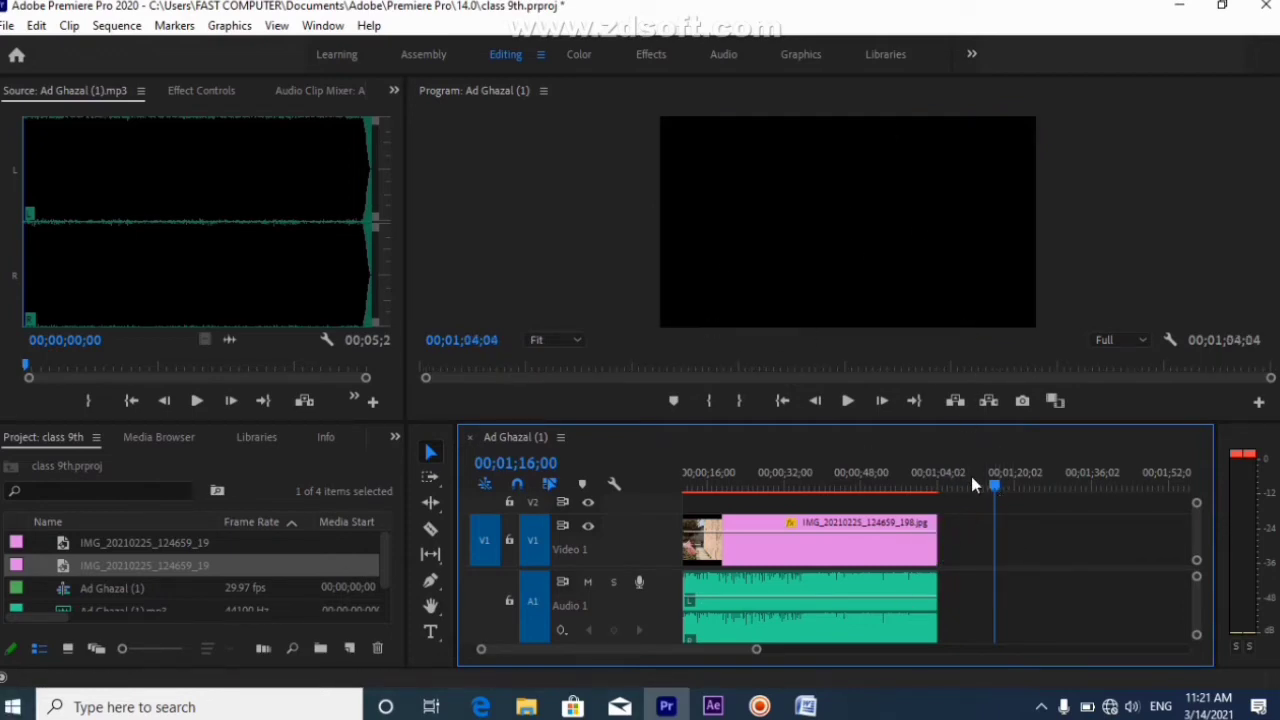
left_click_drag(1003, 490, 935, 490)
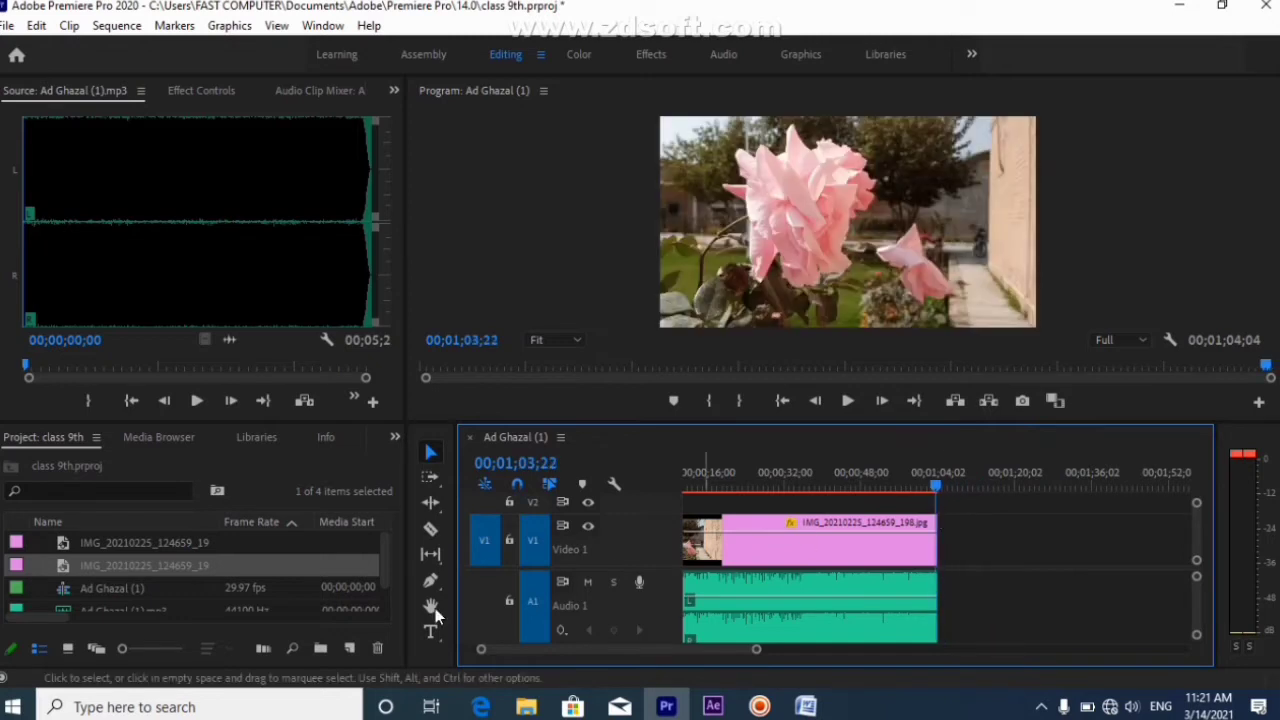
Import the image 20210302_121815 from the AD USB (D:) drive into the project
scroll(208, 611, "down", 1)
double_click(189, 605)
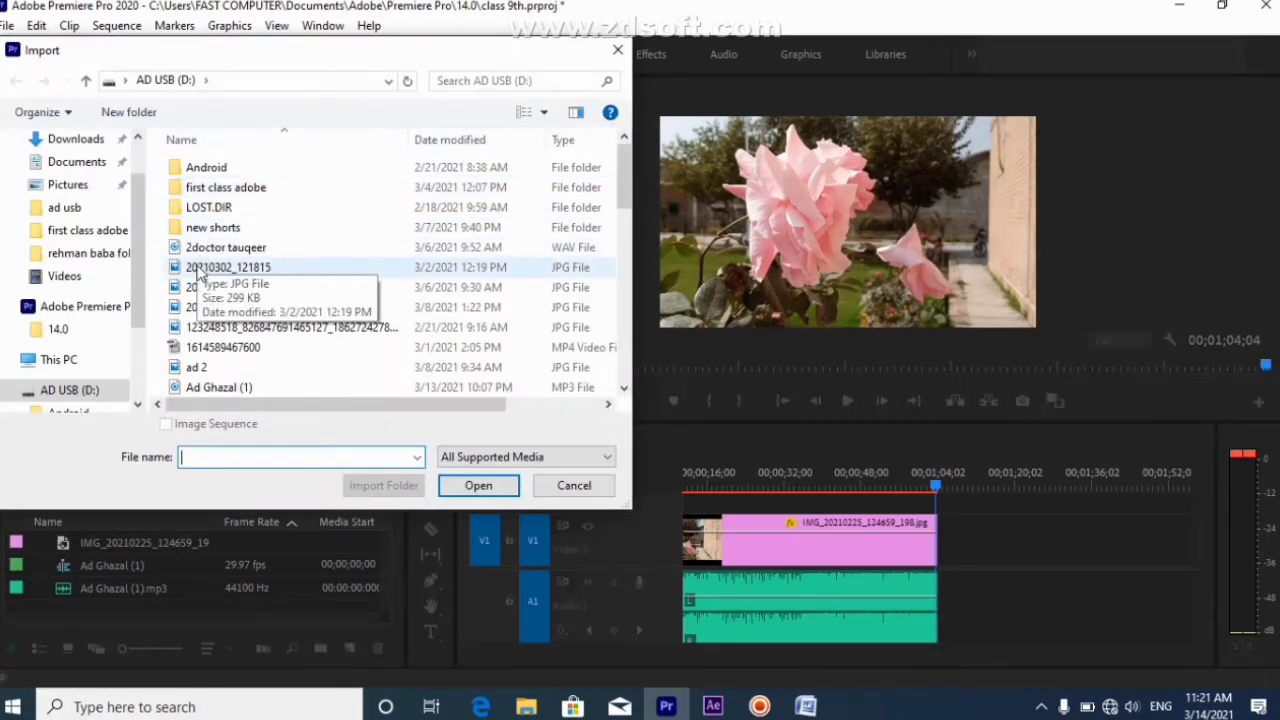
left_click(197, 270)
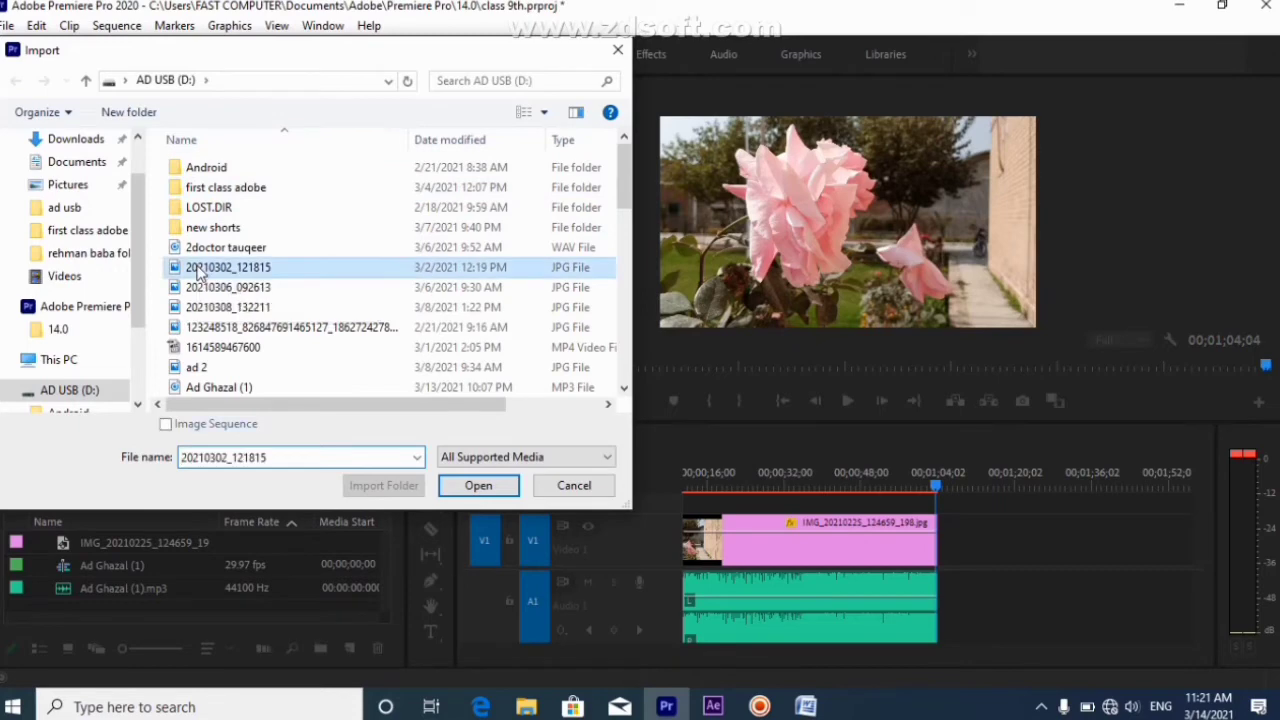
left_click(478, 486)
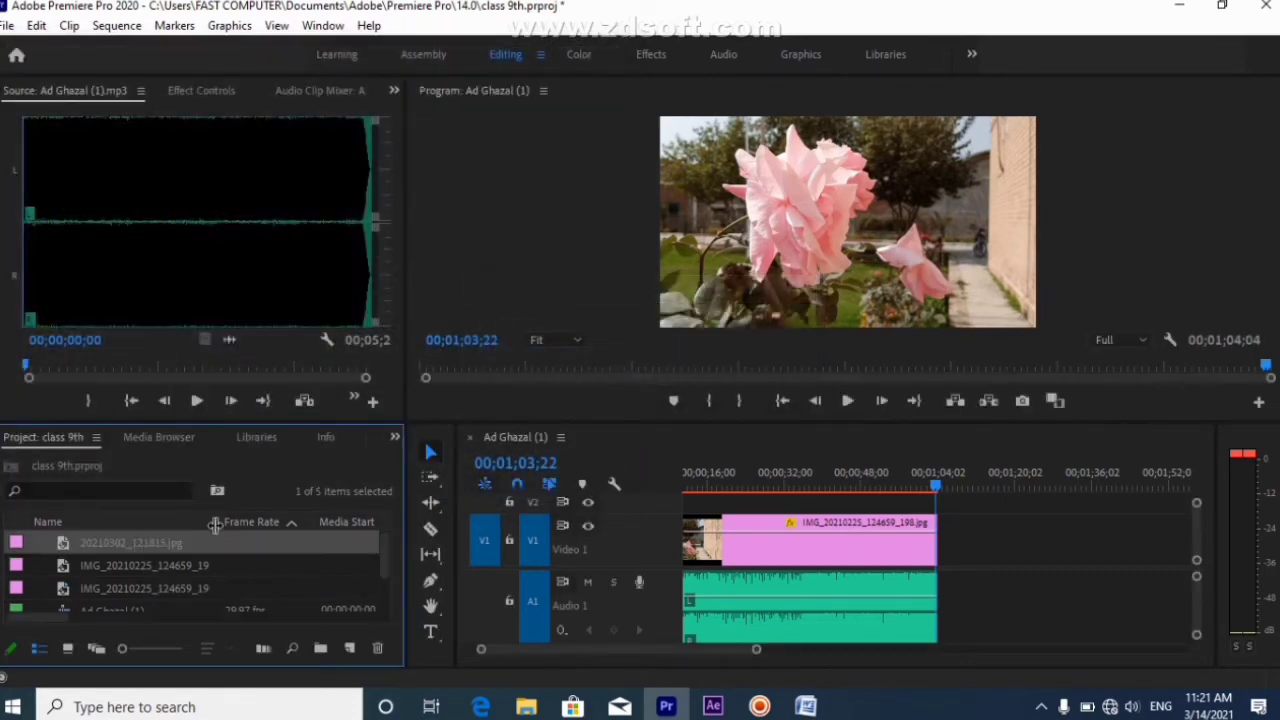
Place 20210302_121815.jpg directly after the rose image on Video 1 and extend it to about 00;01;50;15
left_click_drag(151, 551, 222, 283)
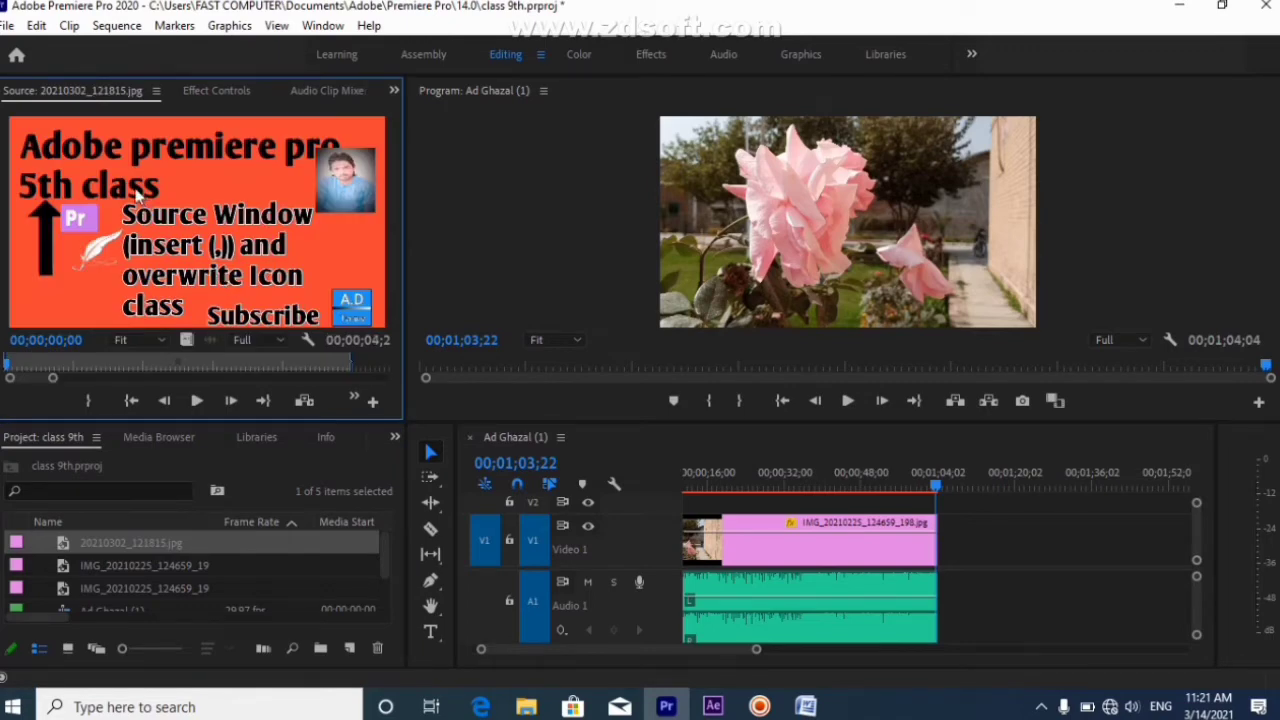
left_click_drag(138, 197, 1160, 545)
left_click_drag(932, 490, 972, 493)
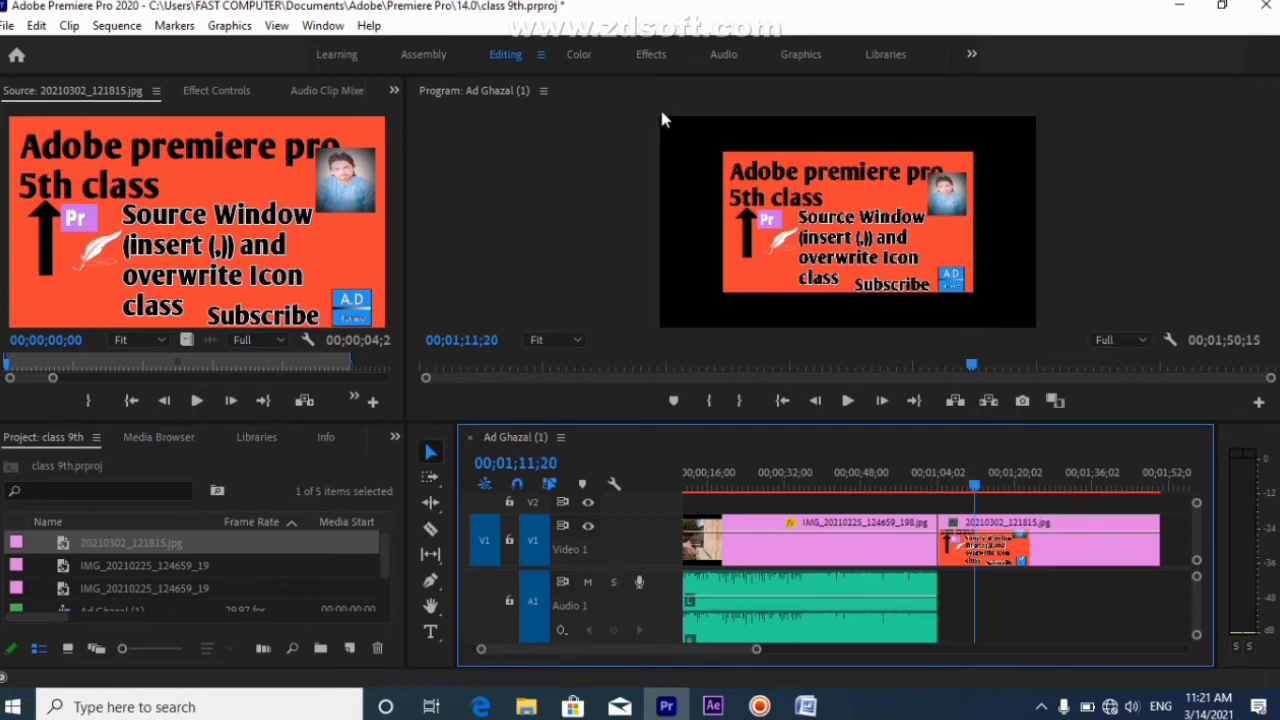
Set the Motion scale of the 20210302_121815.jpg clip to 150 so it fills the frame
left_click(1018, 558)
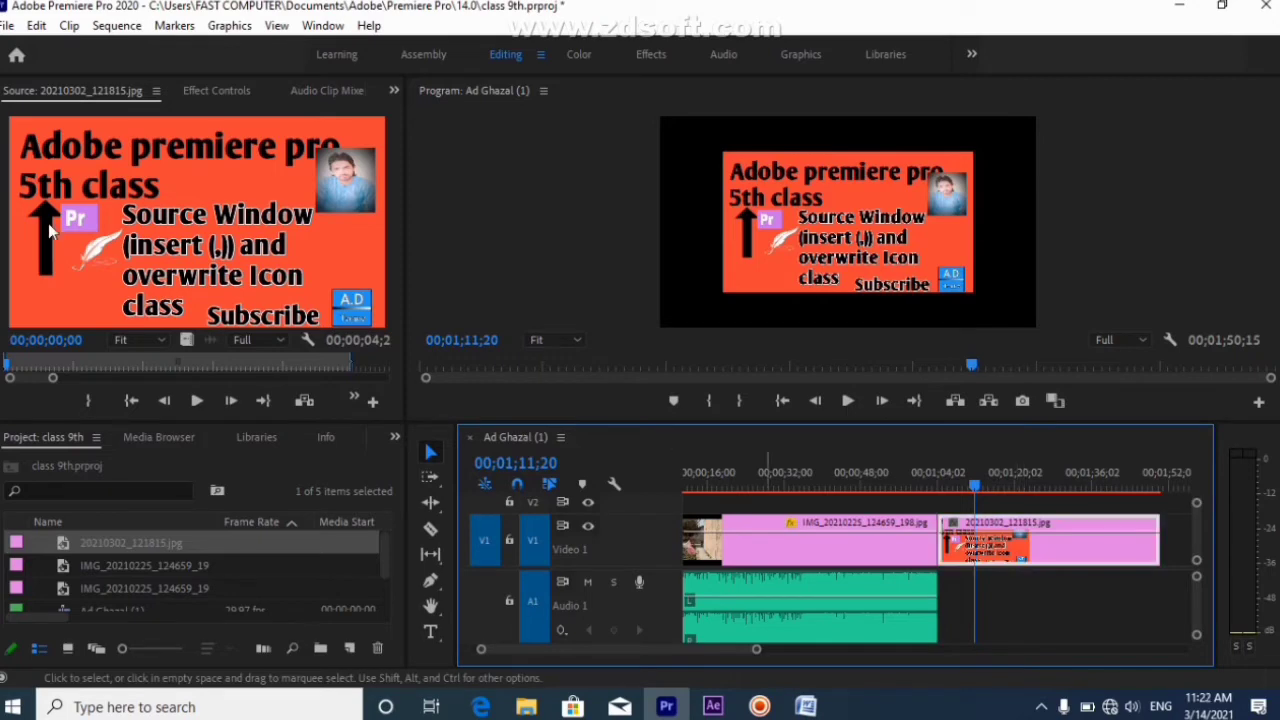
left_click(210, 91)
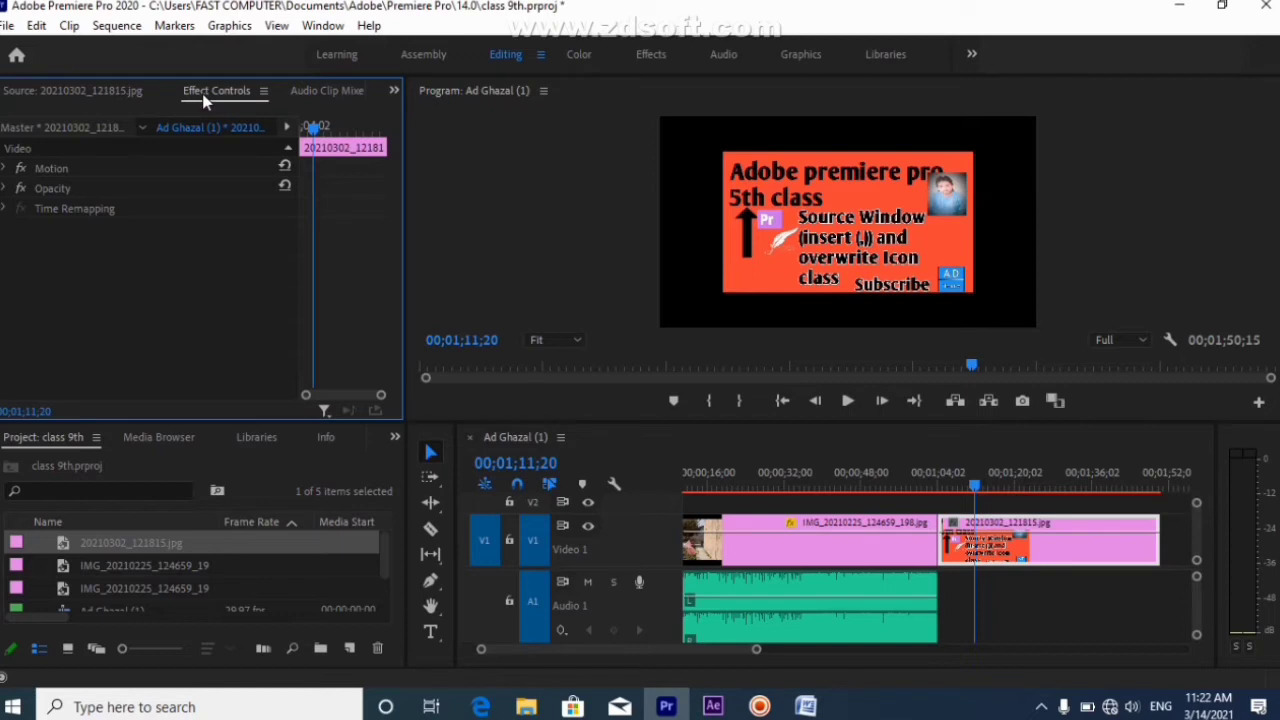
double_click(960, 543)
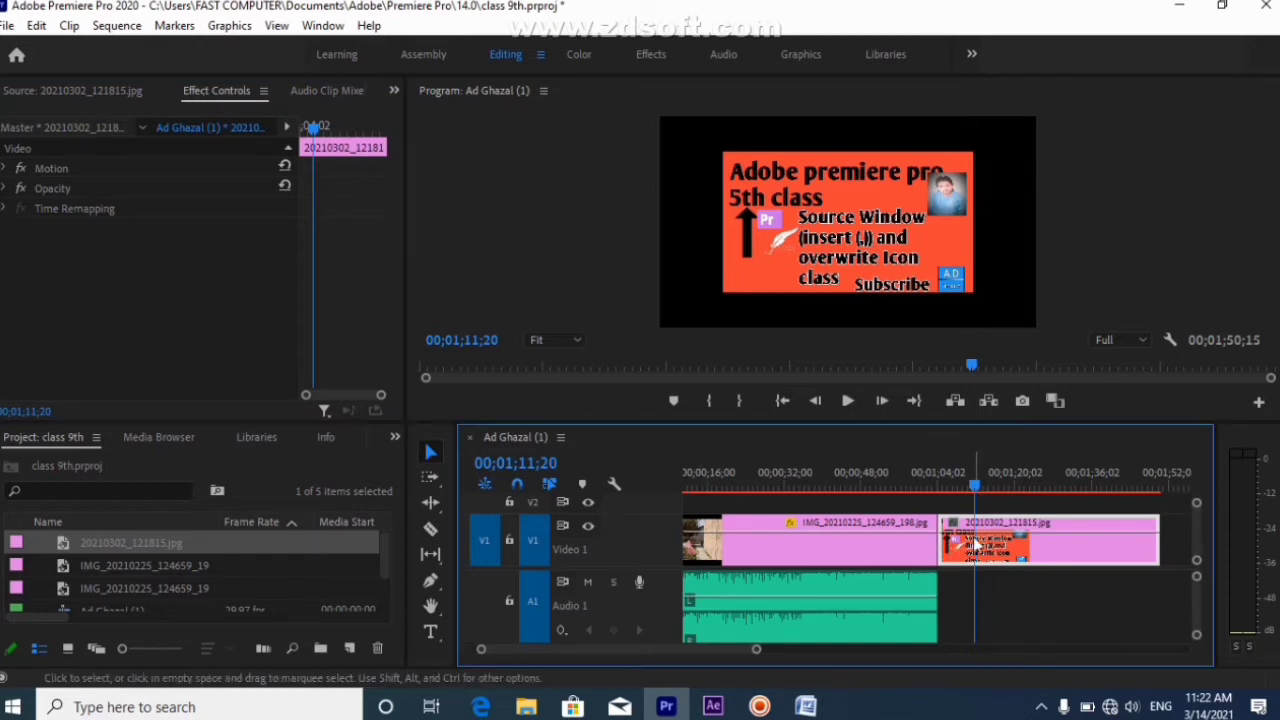
left_click(1010, 558)
double_click(1010, 559)
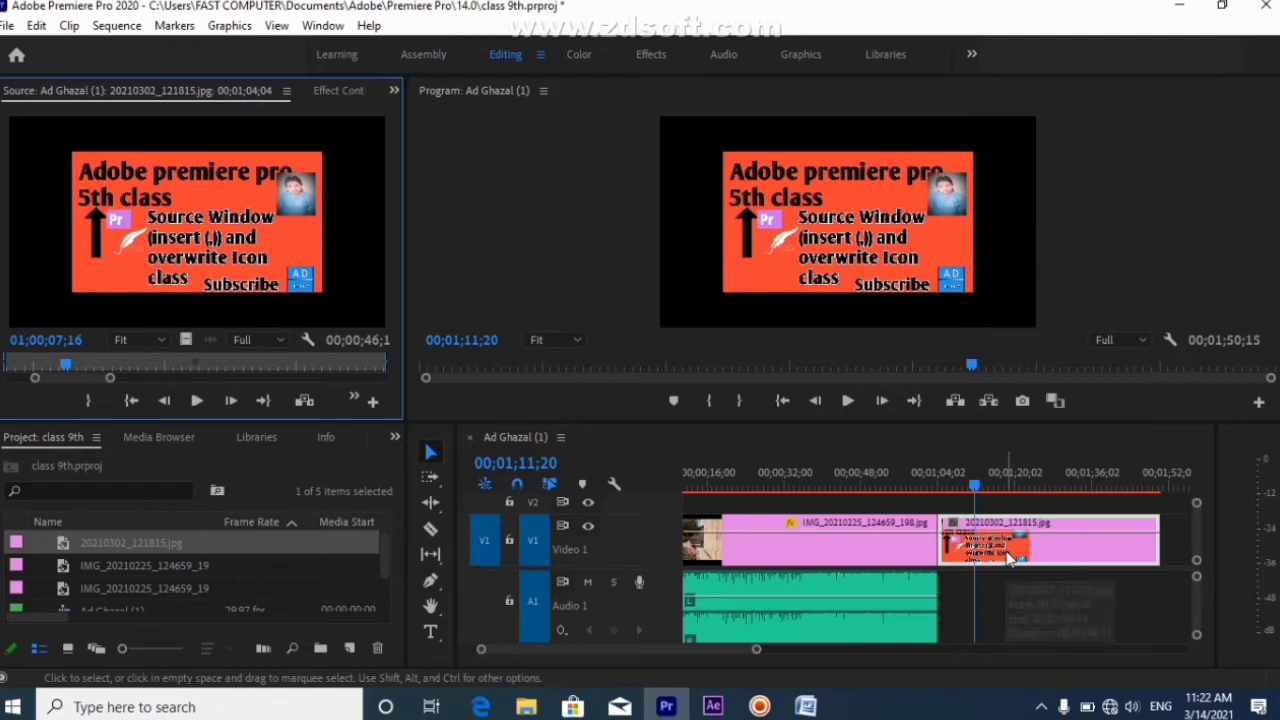
left_click(318, 96)
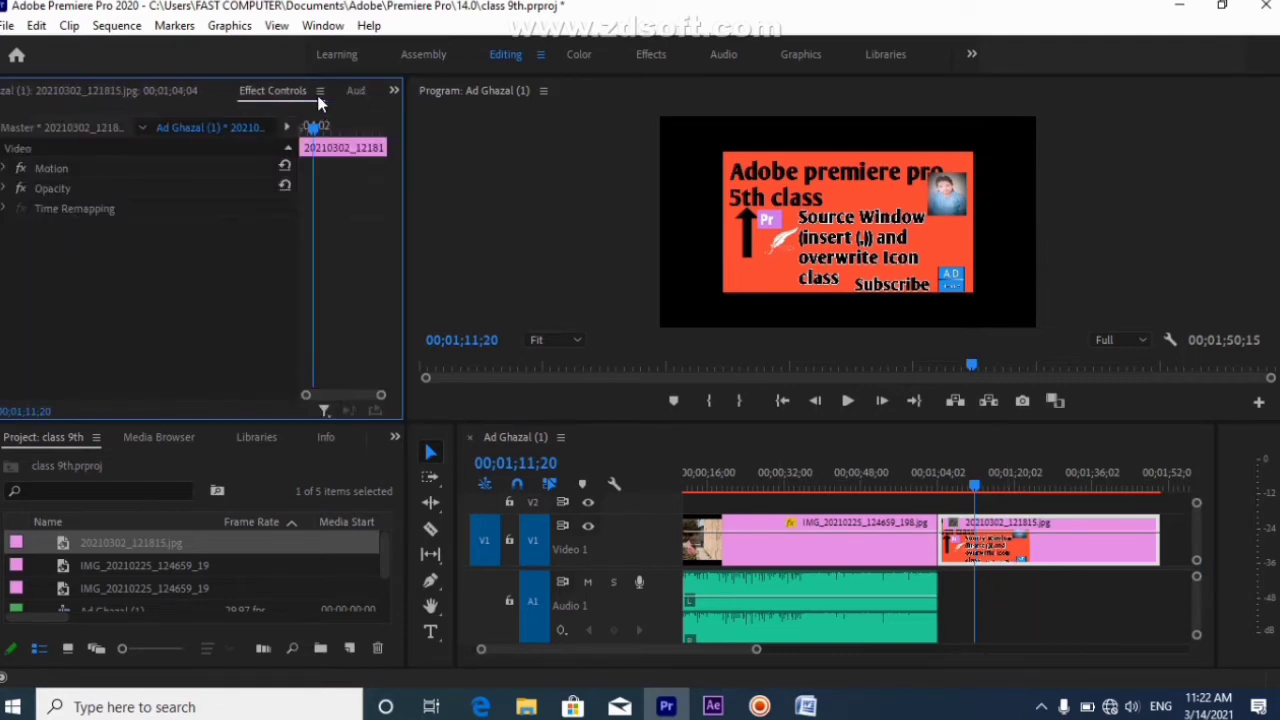
left_click(5, 189)
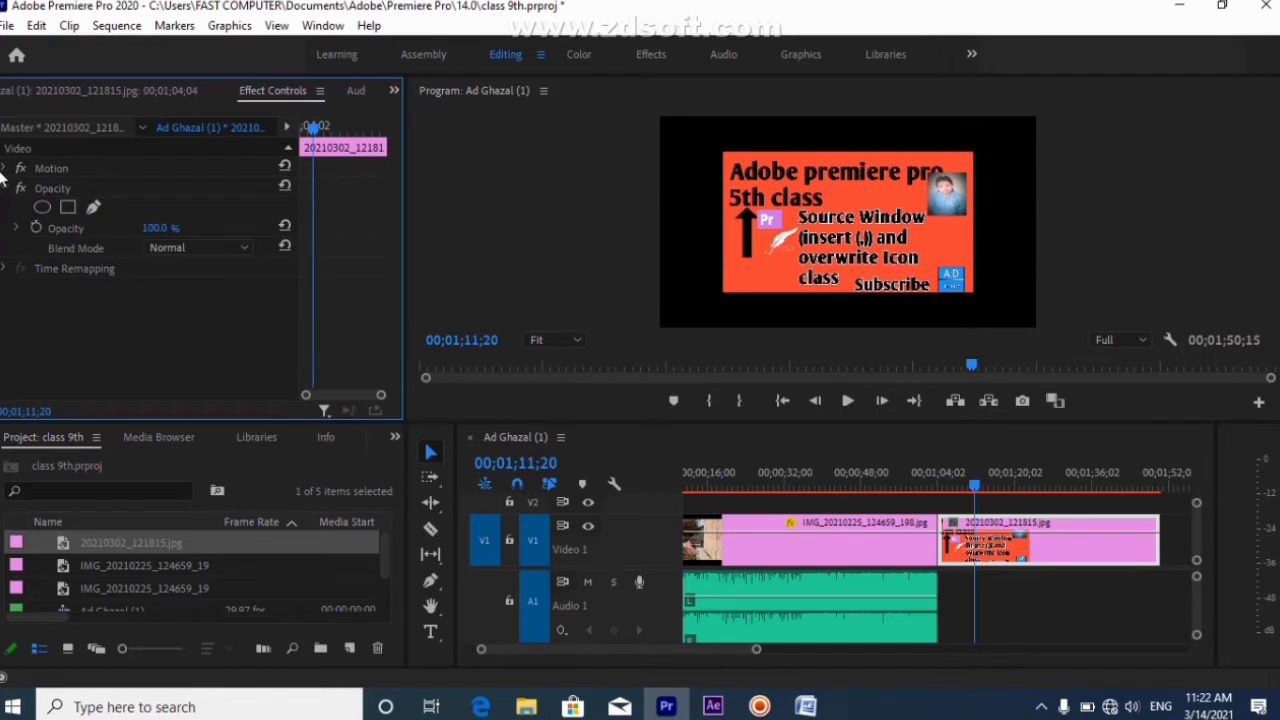
left_click(5, 169)
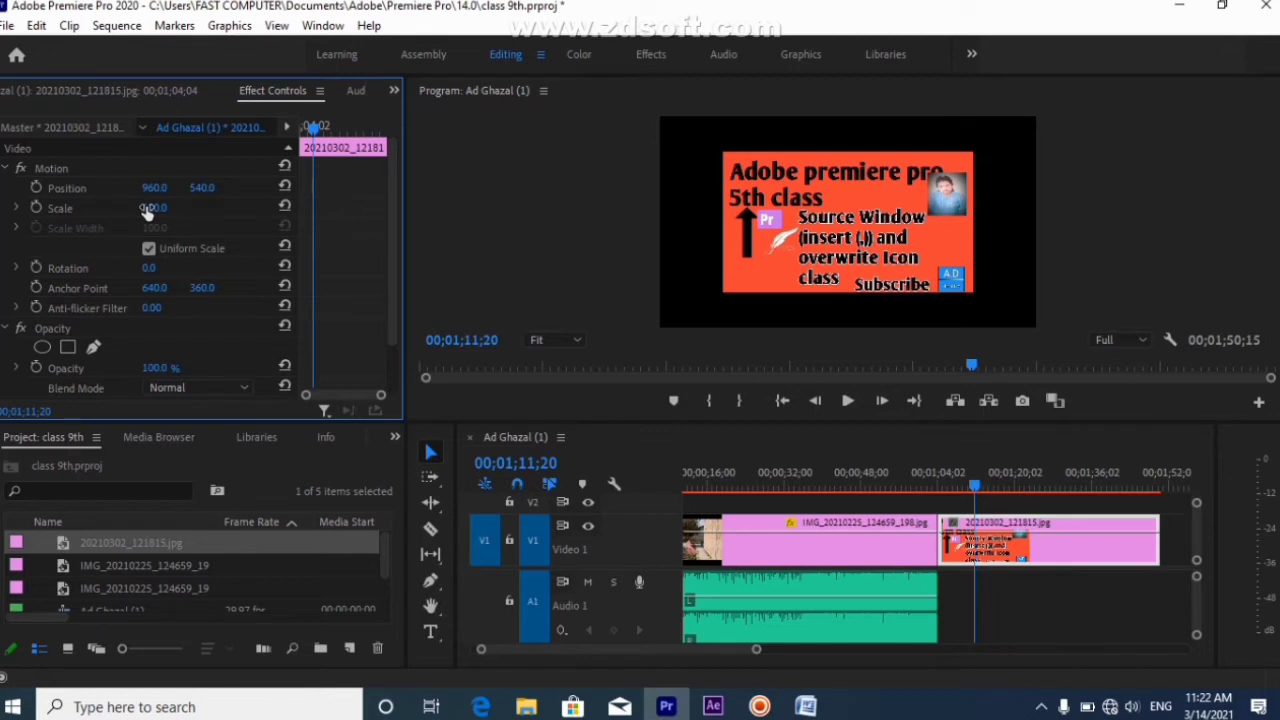
left_click_drag(154, 207, 204, 207)
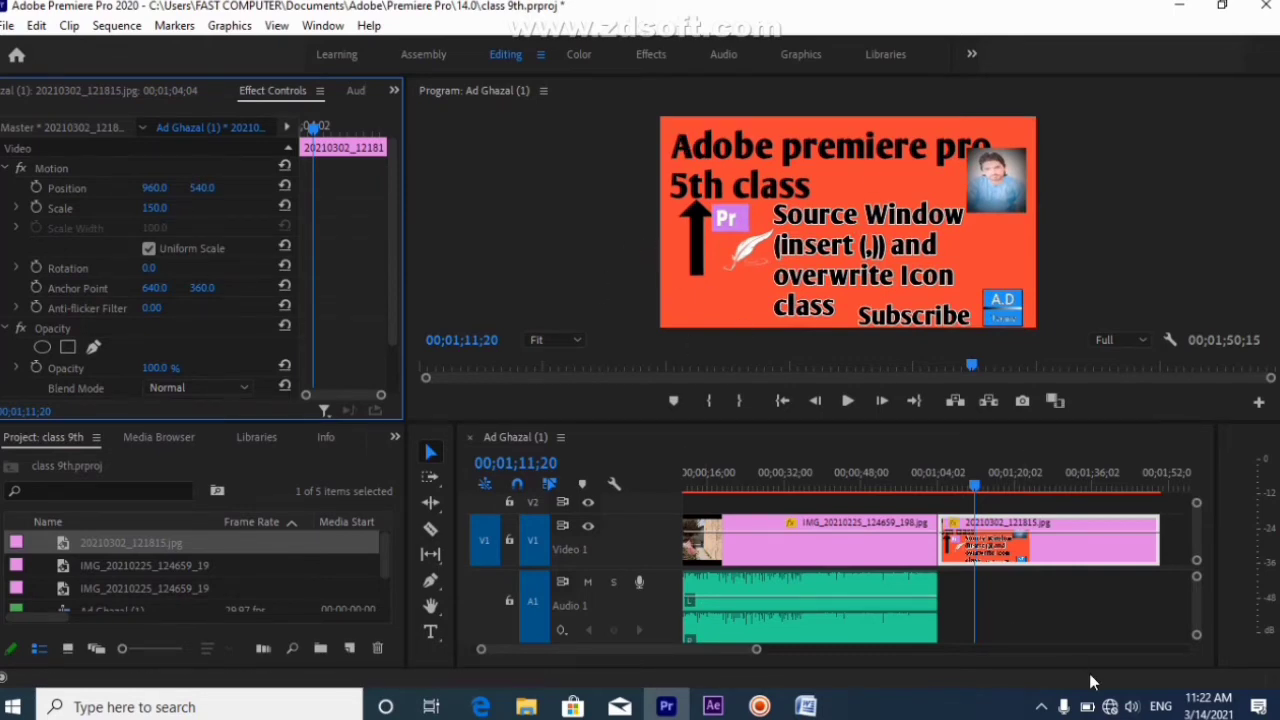
left_click_drag(975, 490, 980, 529)
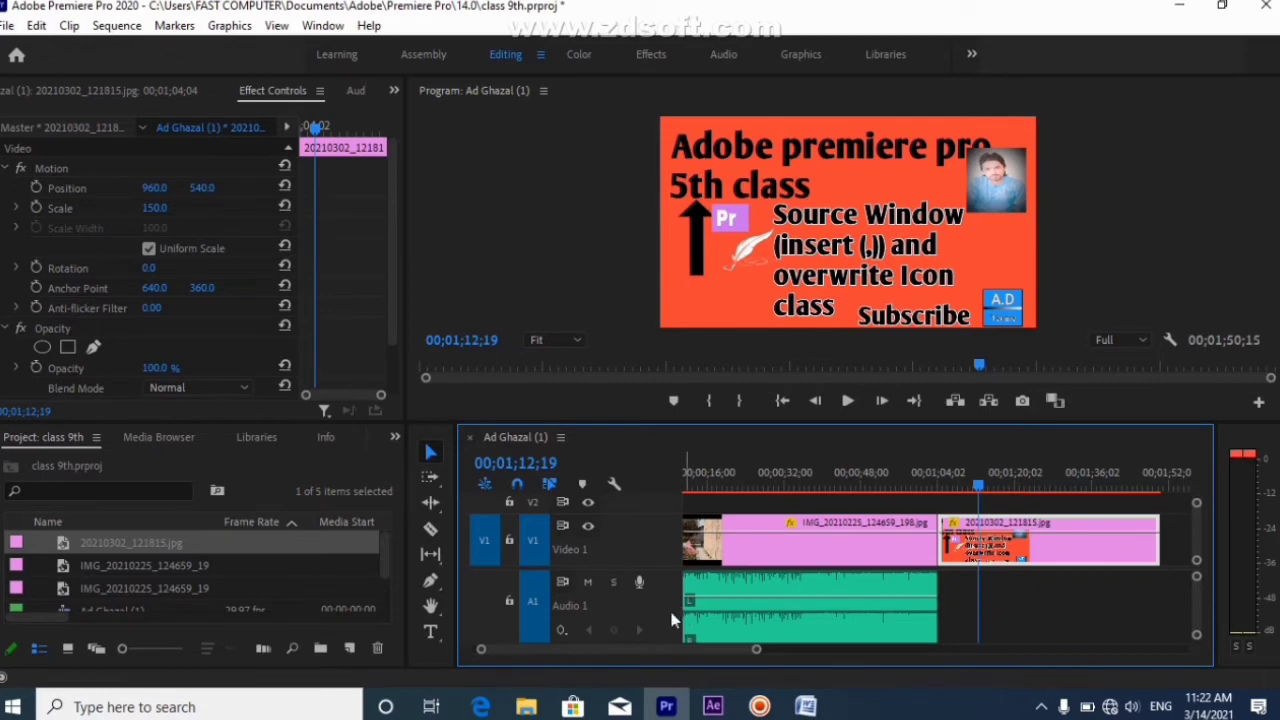
Import the audio file Ivarelli - Fast and Sad from the first class adobe folder on the AD USB (D:) drive
scroll(37, 586, "down", 2)
left_click(113, 604)
double_click(113, 604)
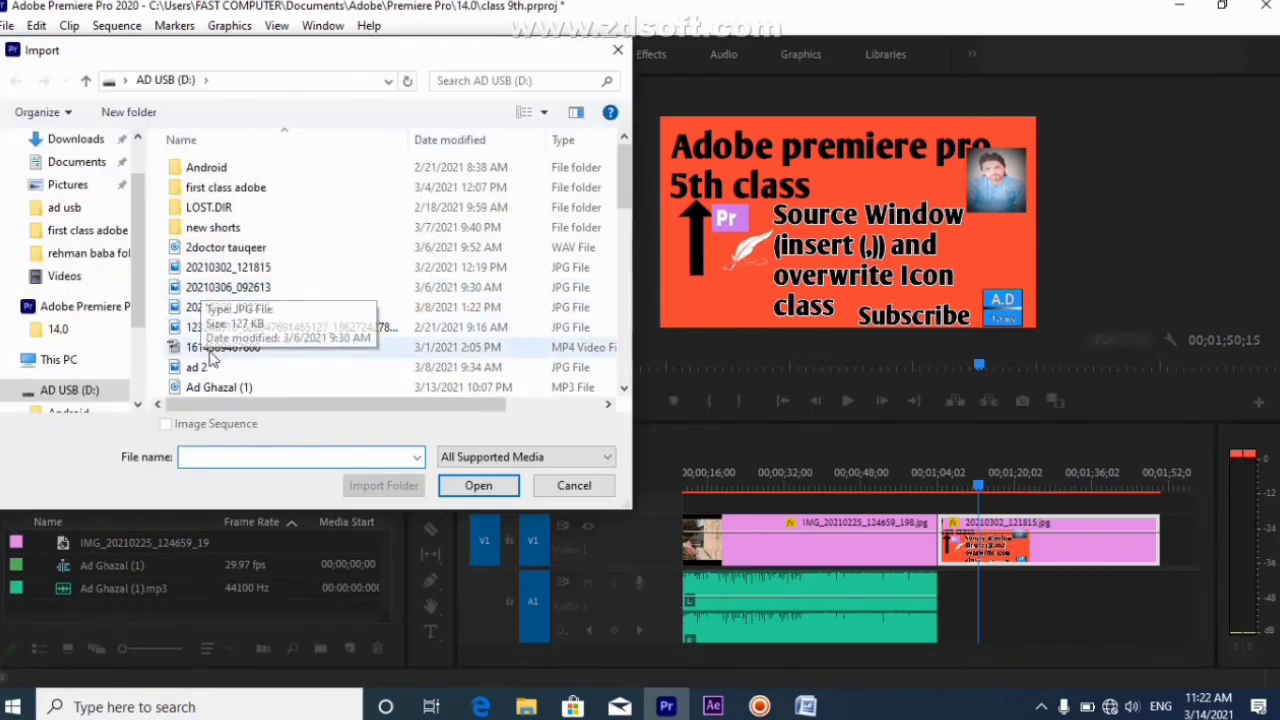
scroll(240, 400, "down", 2)
scroll(225, 340, "down", 2)
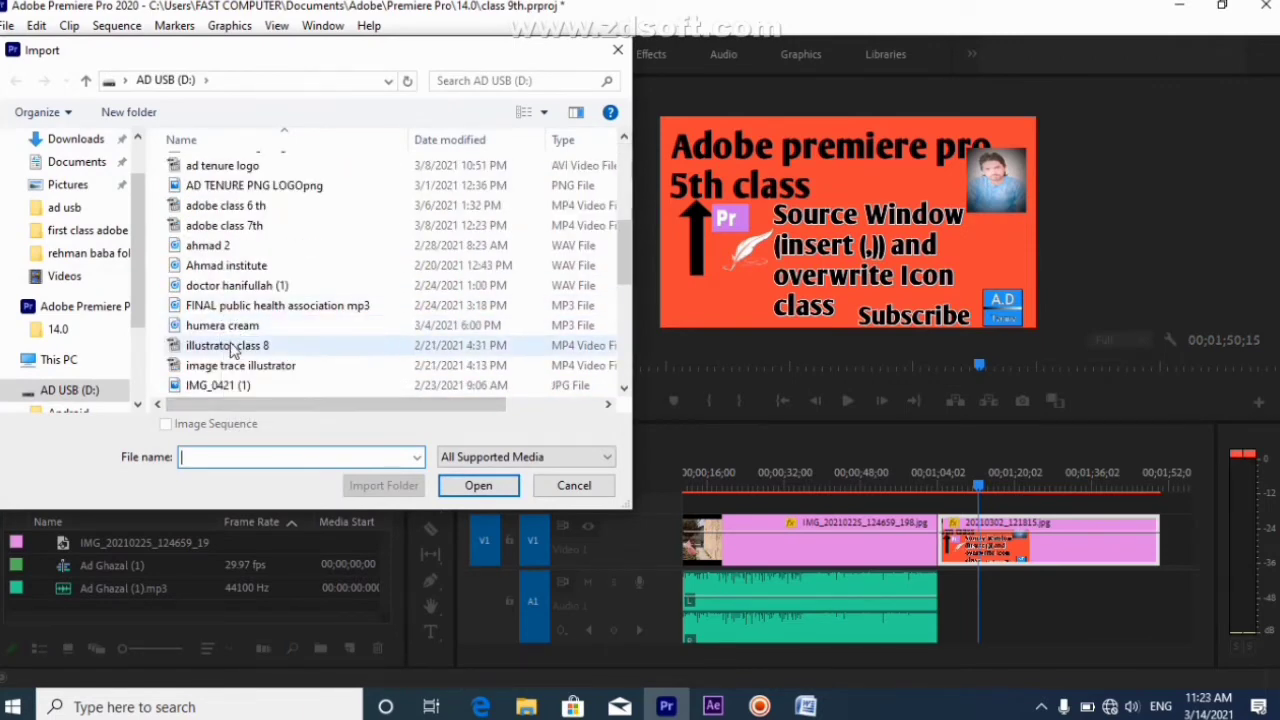
scroll(230, 350, "down", 3)
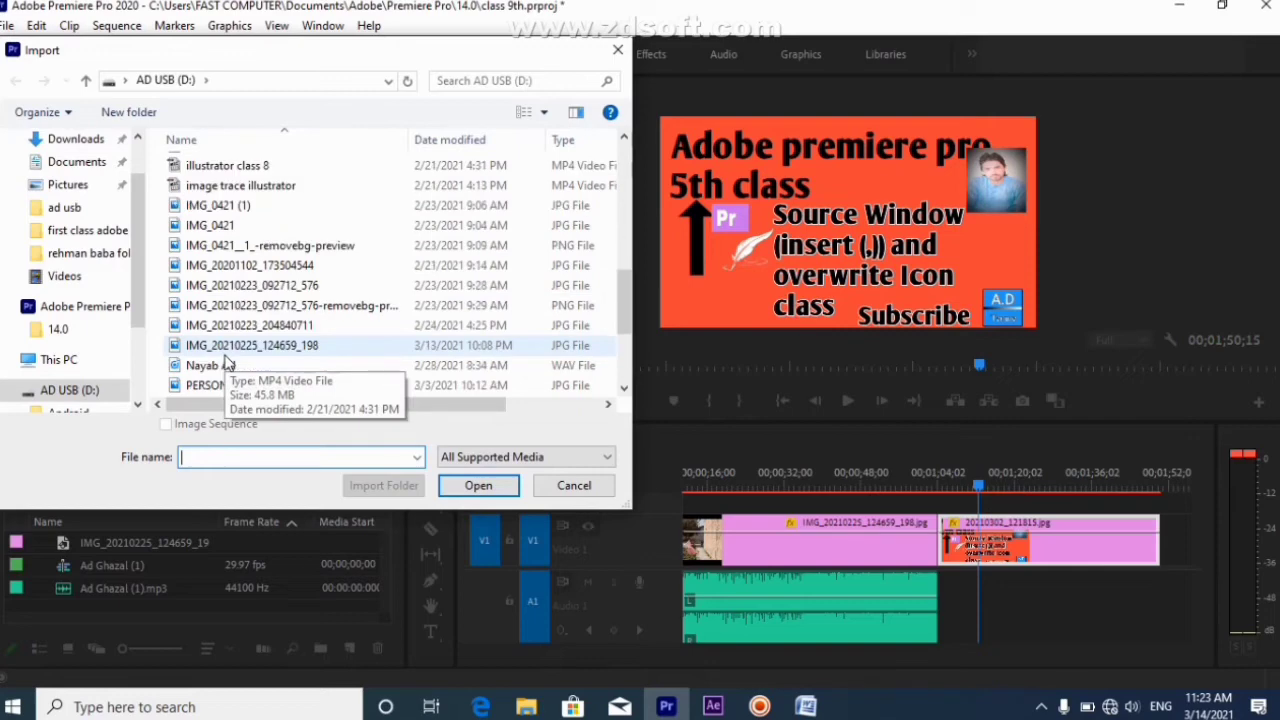
scroll(226, 362, "down", 2)
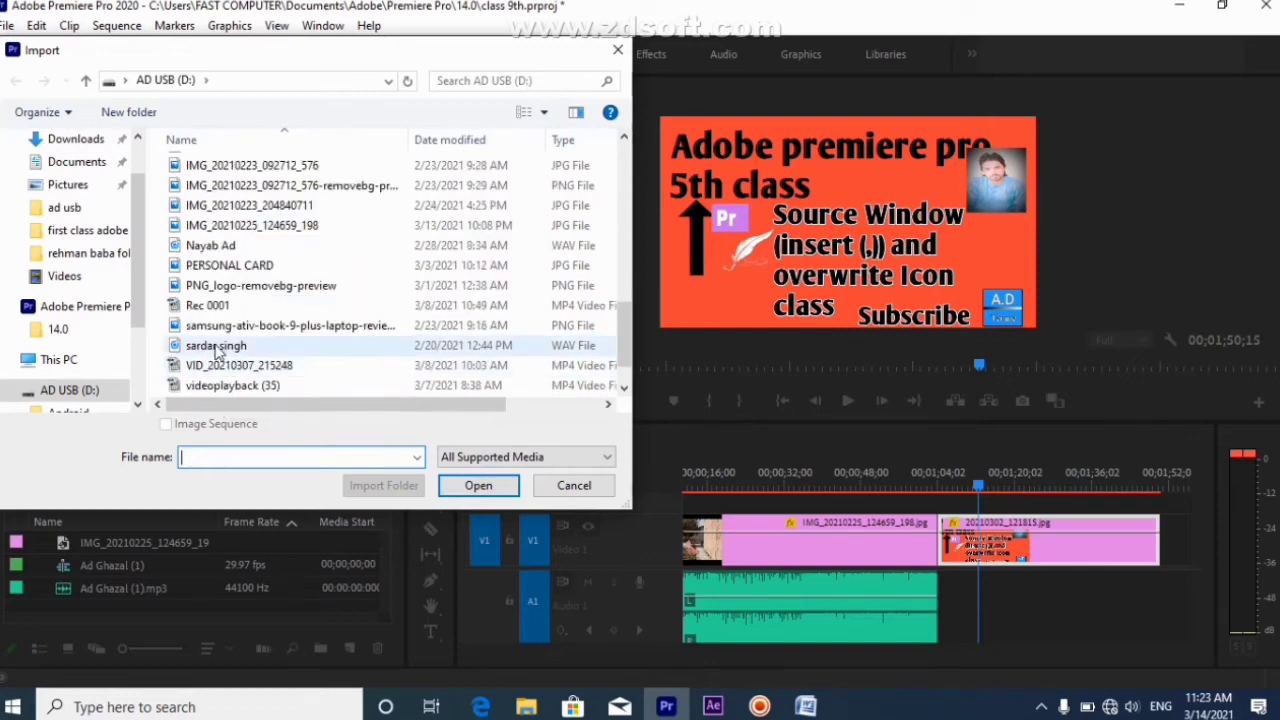
scroll(215, 343, "up", 6)
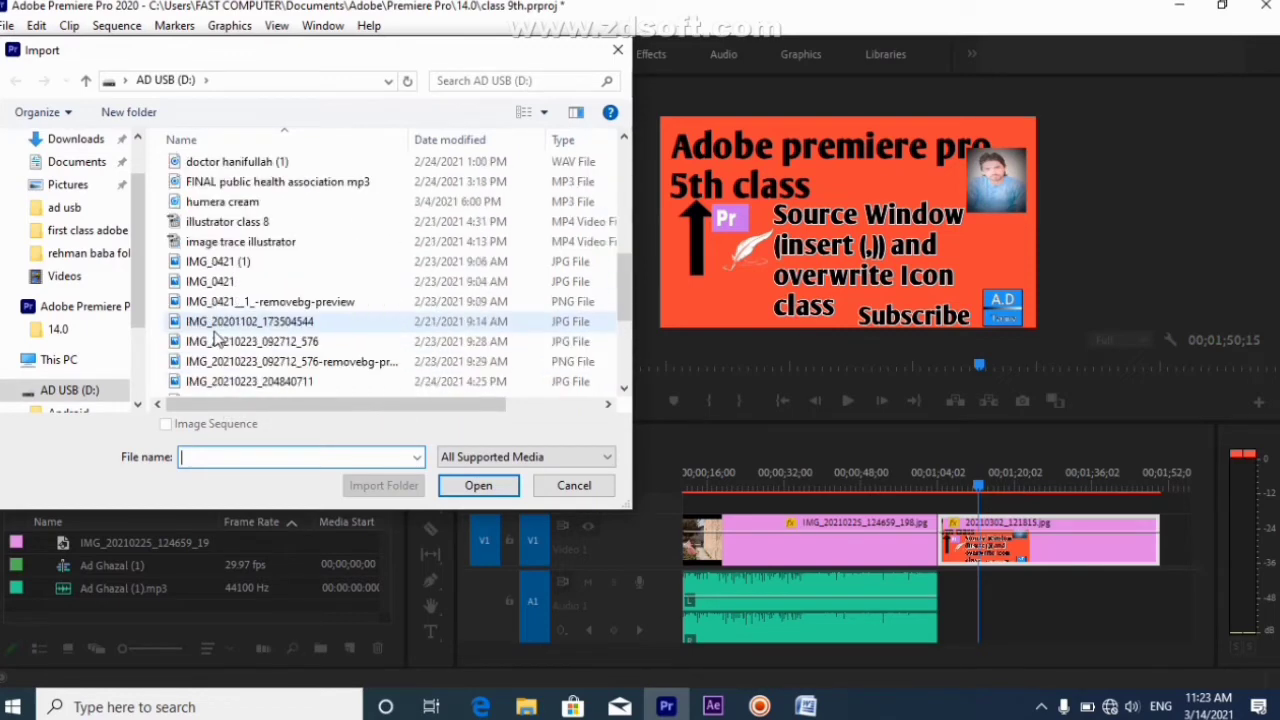
scroll(215, 340, "up", 4)
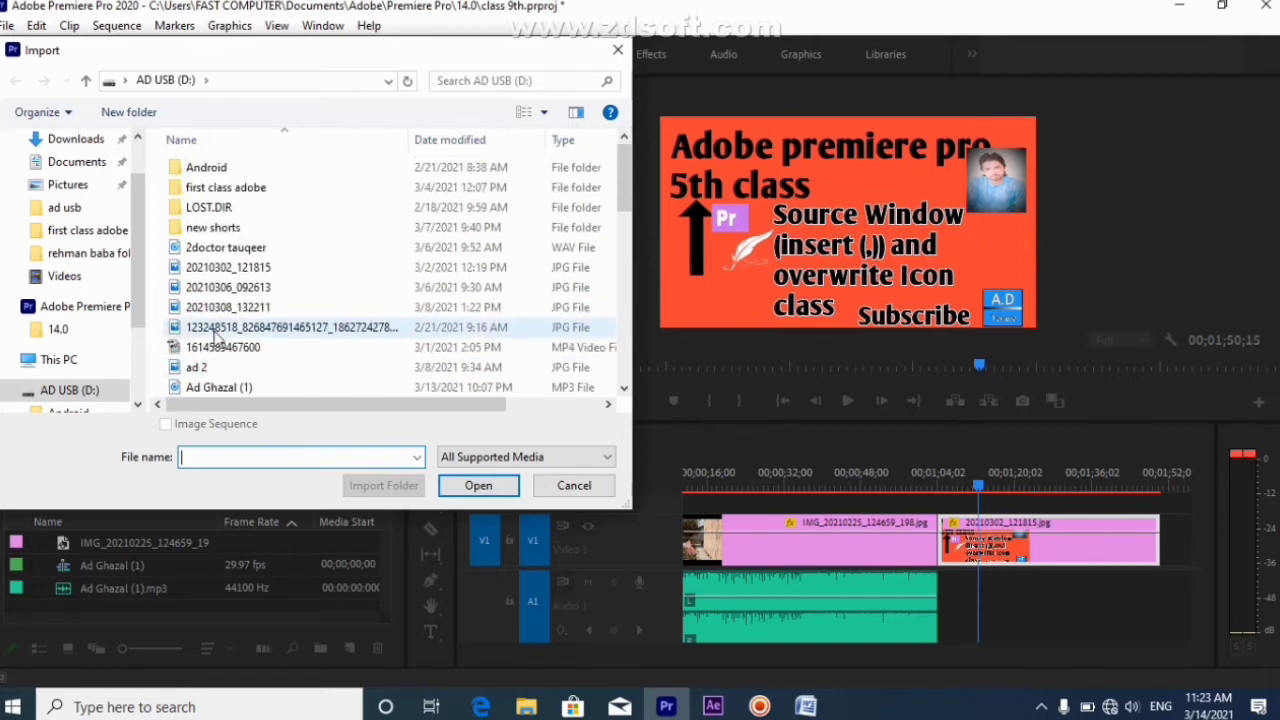
double_click(221, 191)
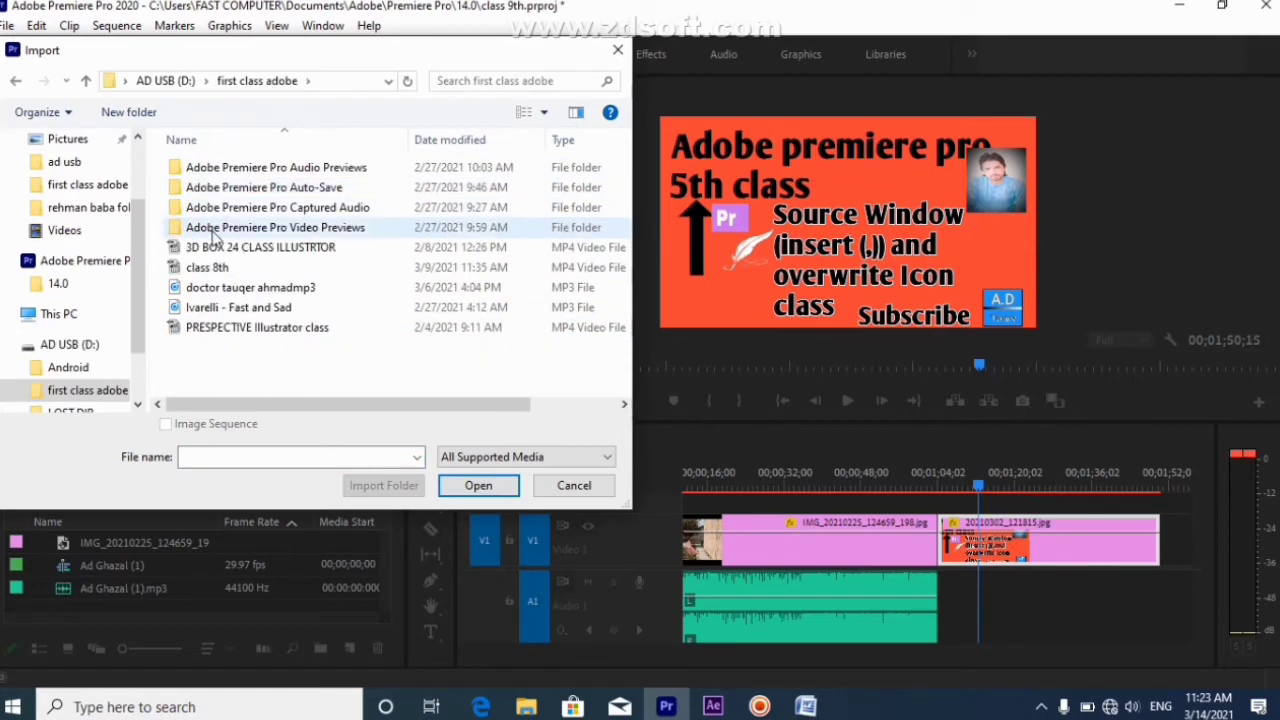
left_click(226, 310)
left_click(482, 484)
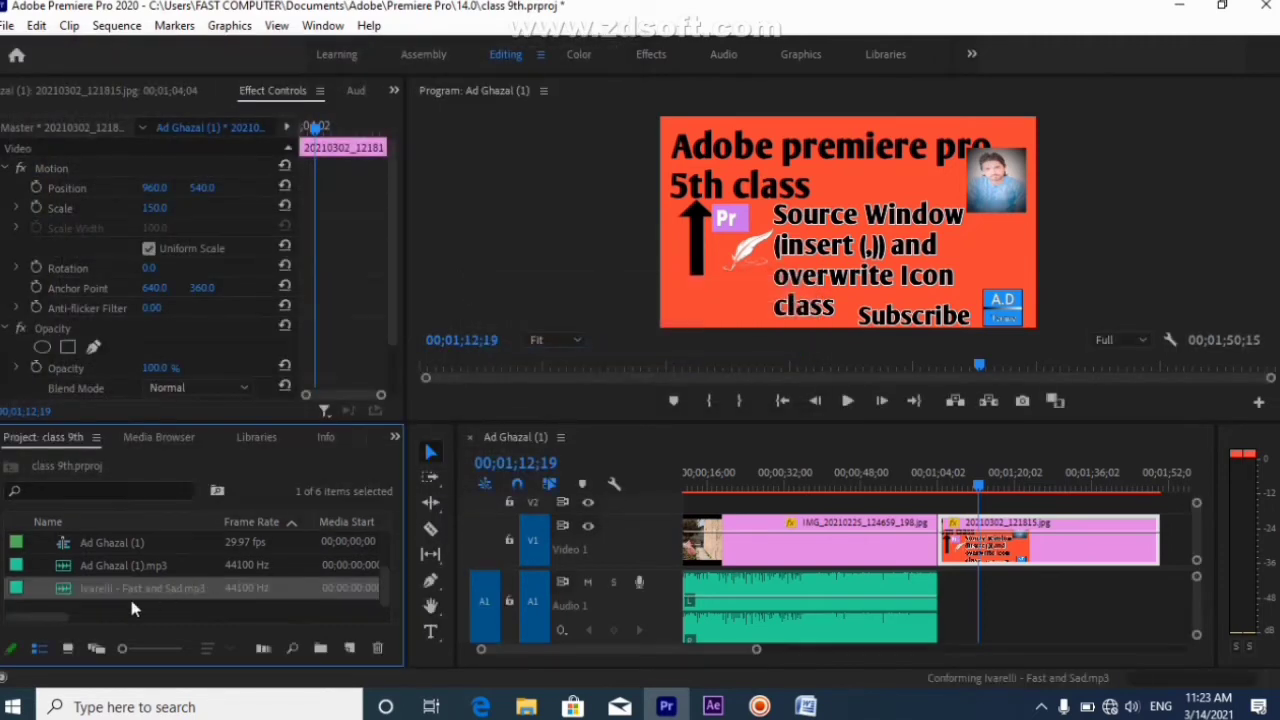
Place Ivarelli - Fast and Sad.mp3 on Audio 2, starting where the 20210302_121815.jpg clip begins on Video 1
left_click_drag(120, 588, 945, 623)
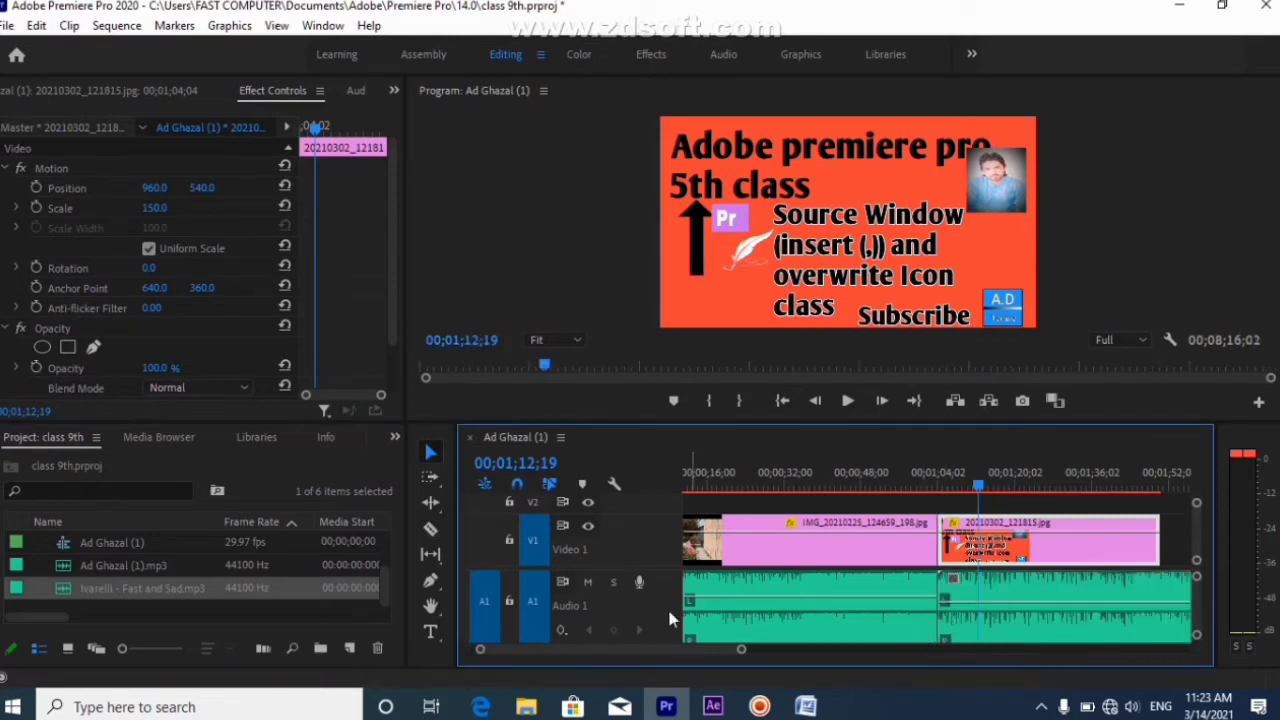
scroll(667, 606, "down", 5)
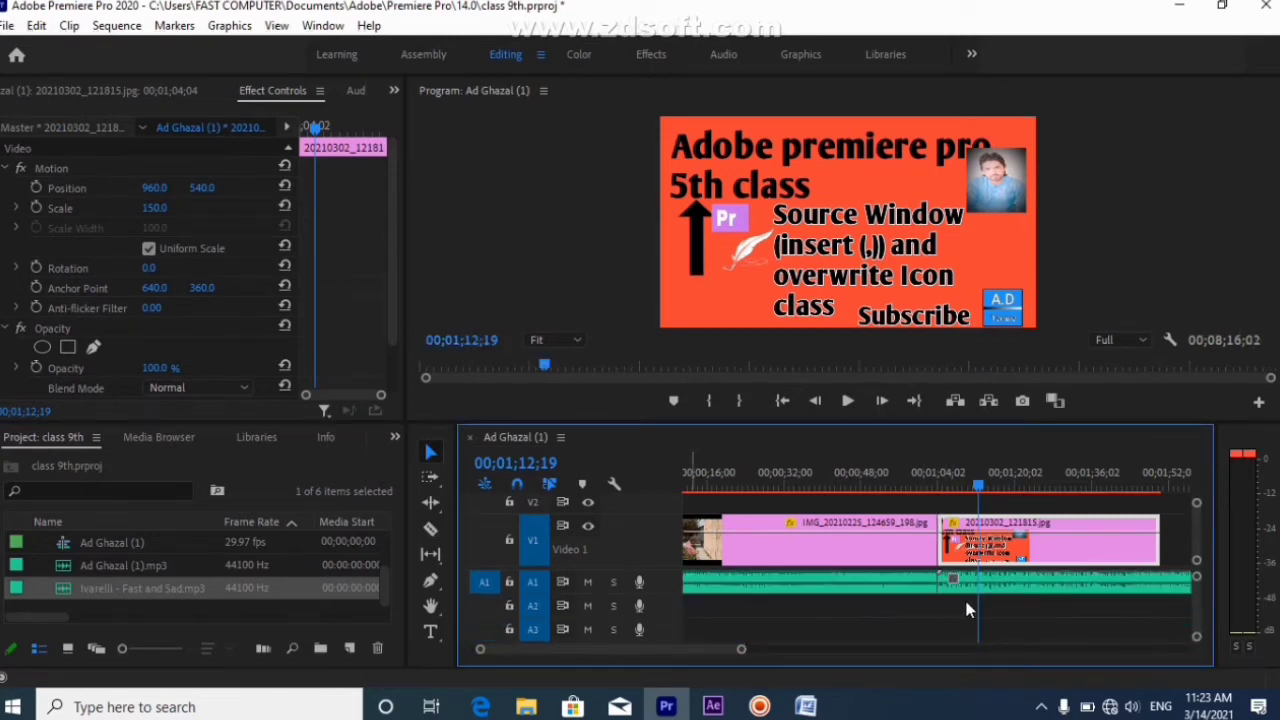
left_click_drag(985, 594, 966, 625)
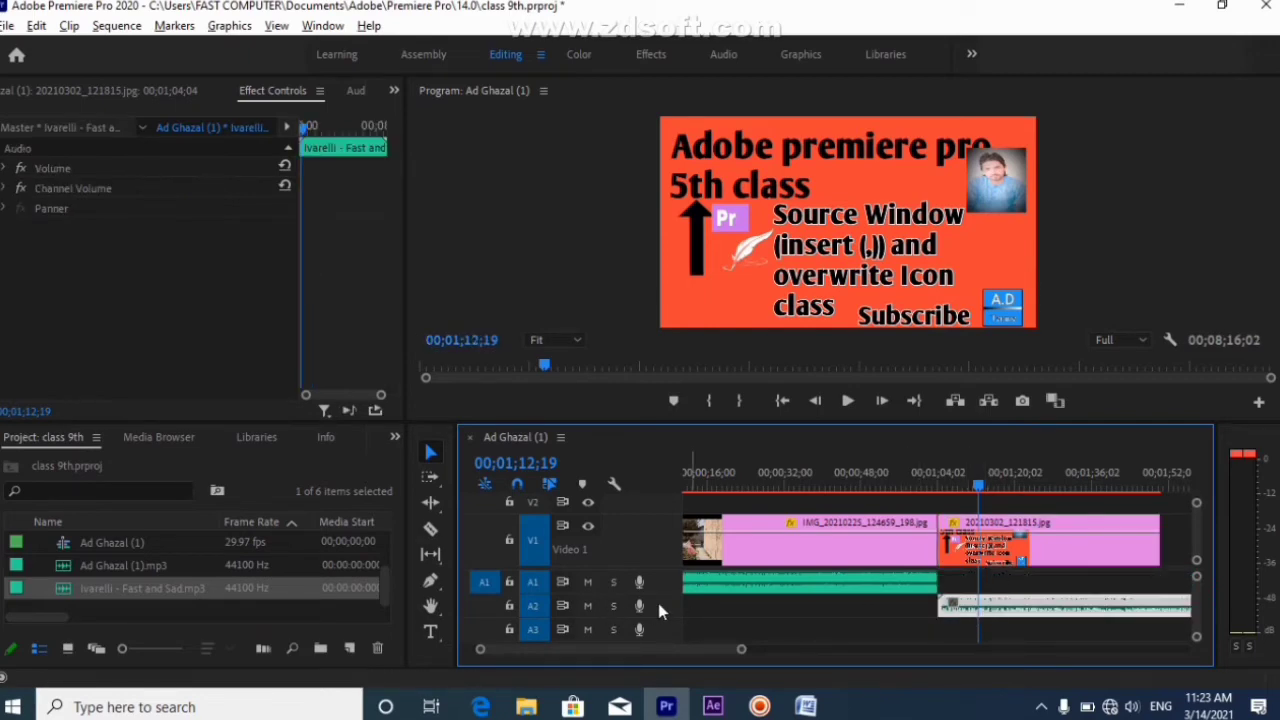
Fade in the Audio 2 music with two Pen tool volume keyframes, lowering the first, at about 00;01;04;21, to -oo dB
scroll(658, 603, "up", 4)
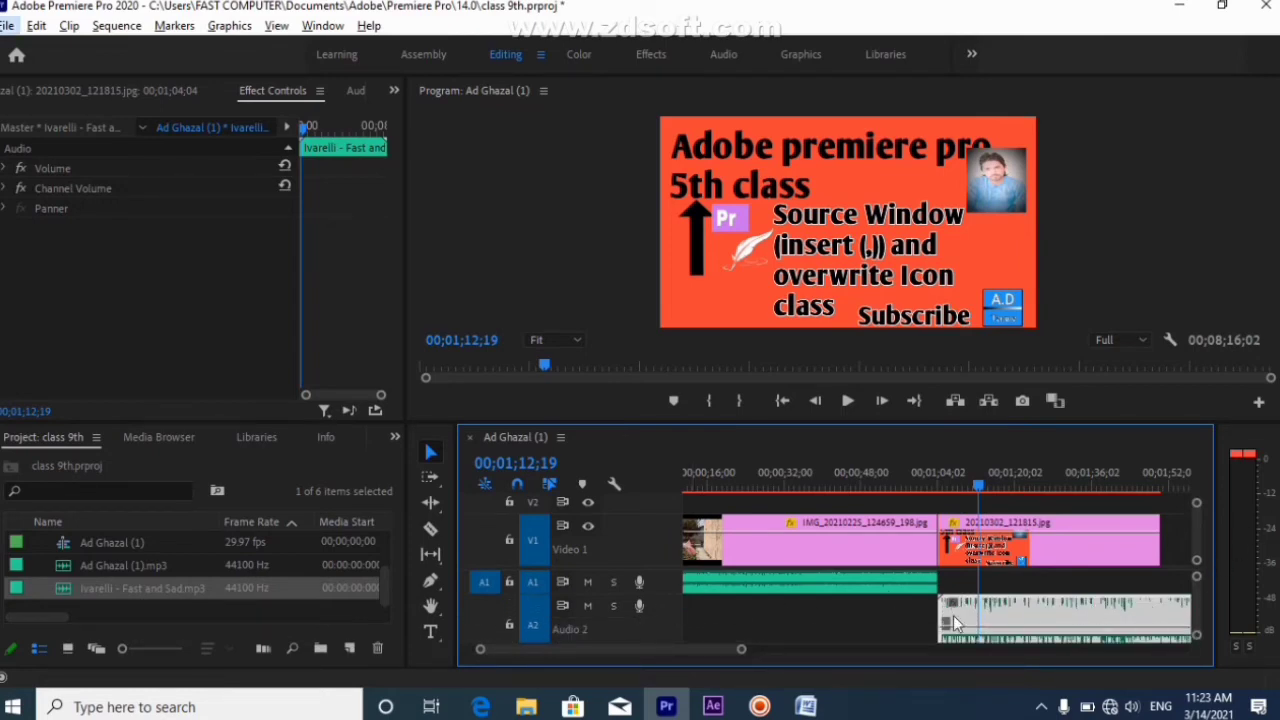
left_click(430, 581)
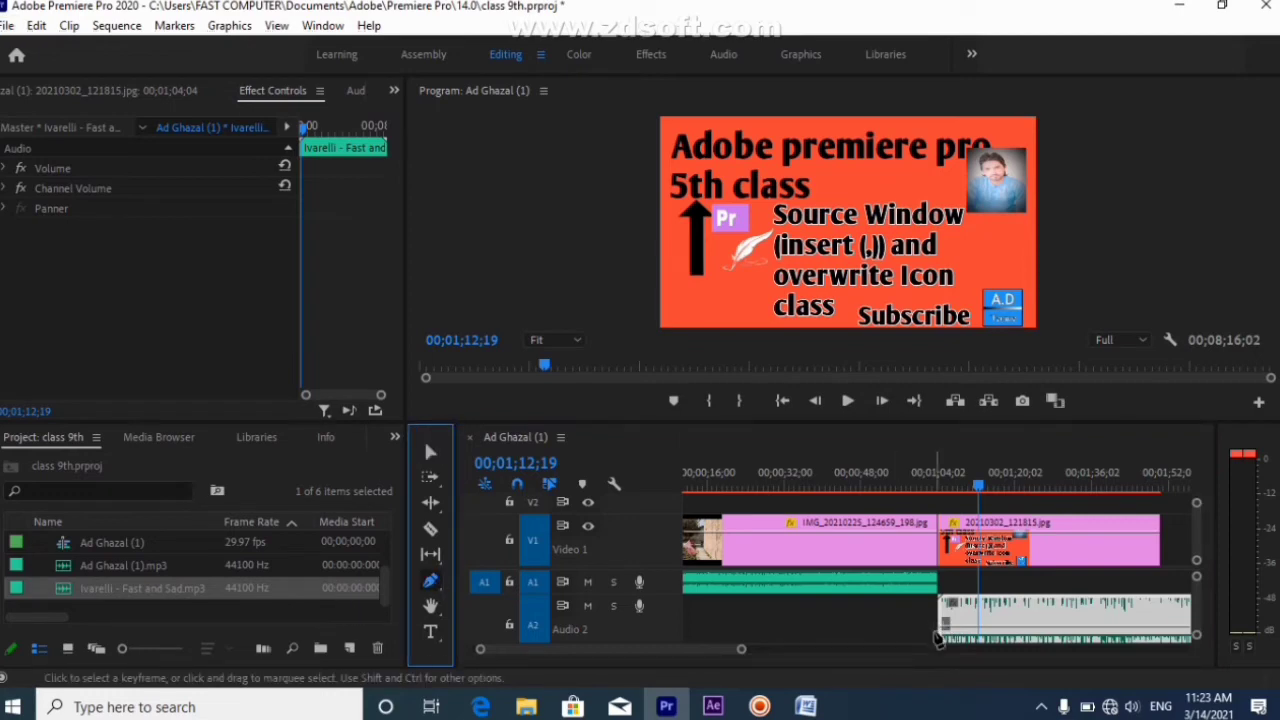
left_click(940, 636)
left_click(938, 630)
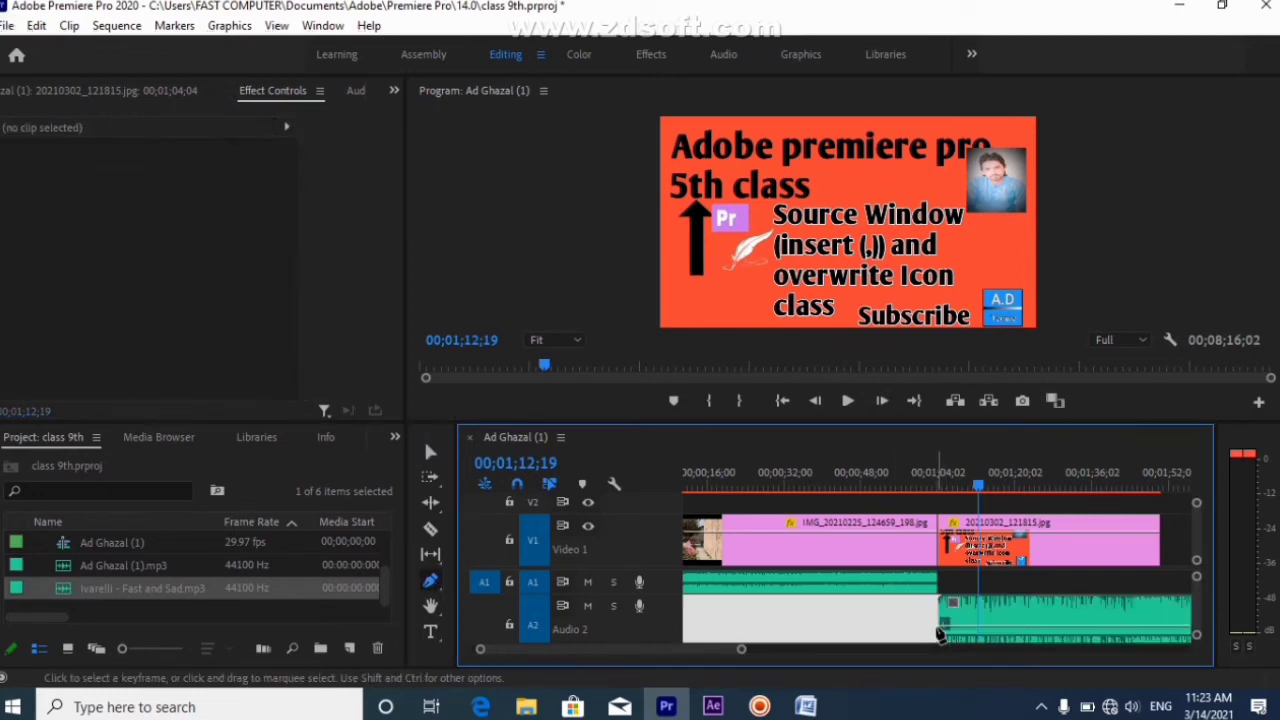
left_click(943, 629)
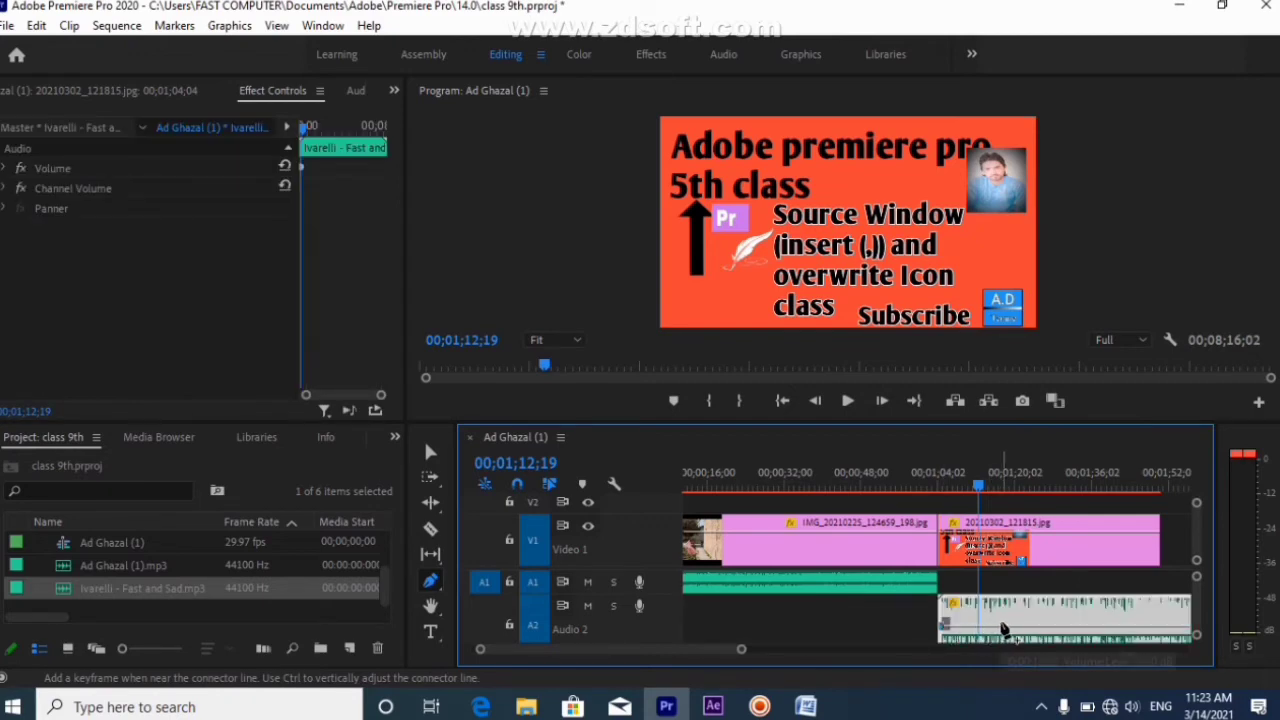
left_click(1006, 627)
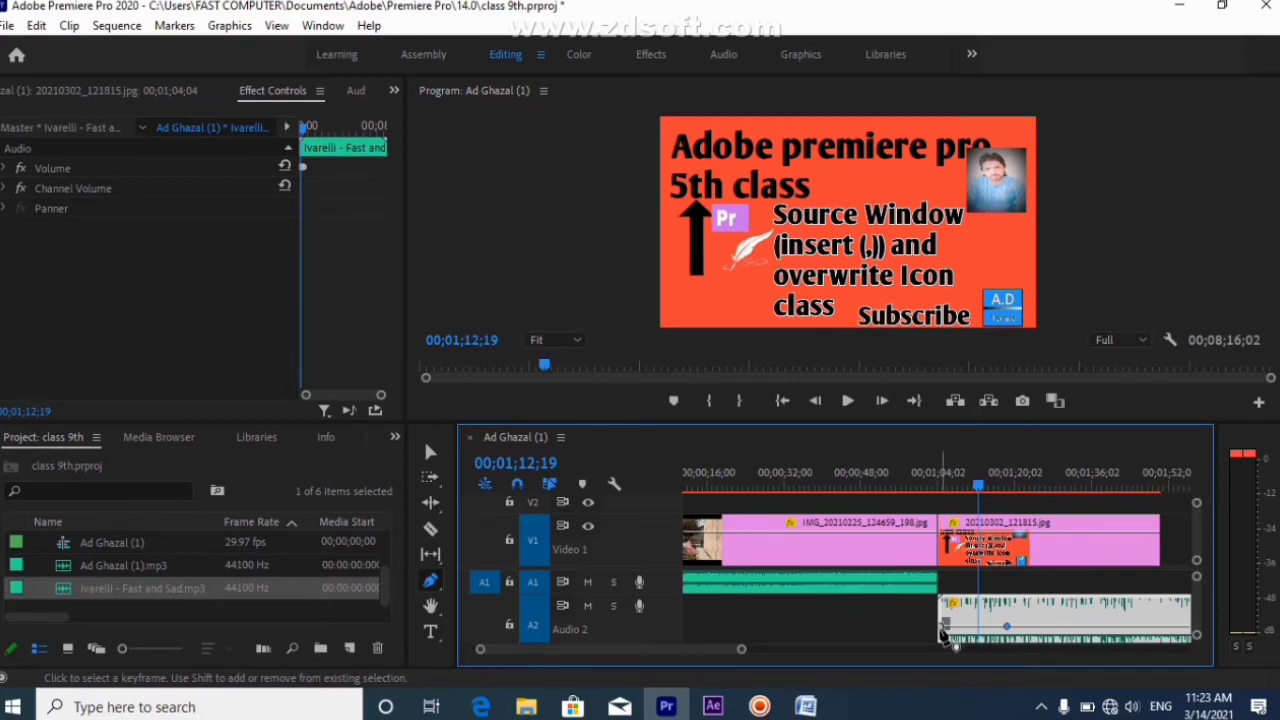
left_click(941, 628)
left_click_drag(941, 628, 1006, 636)
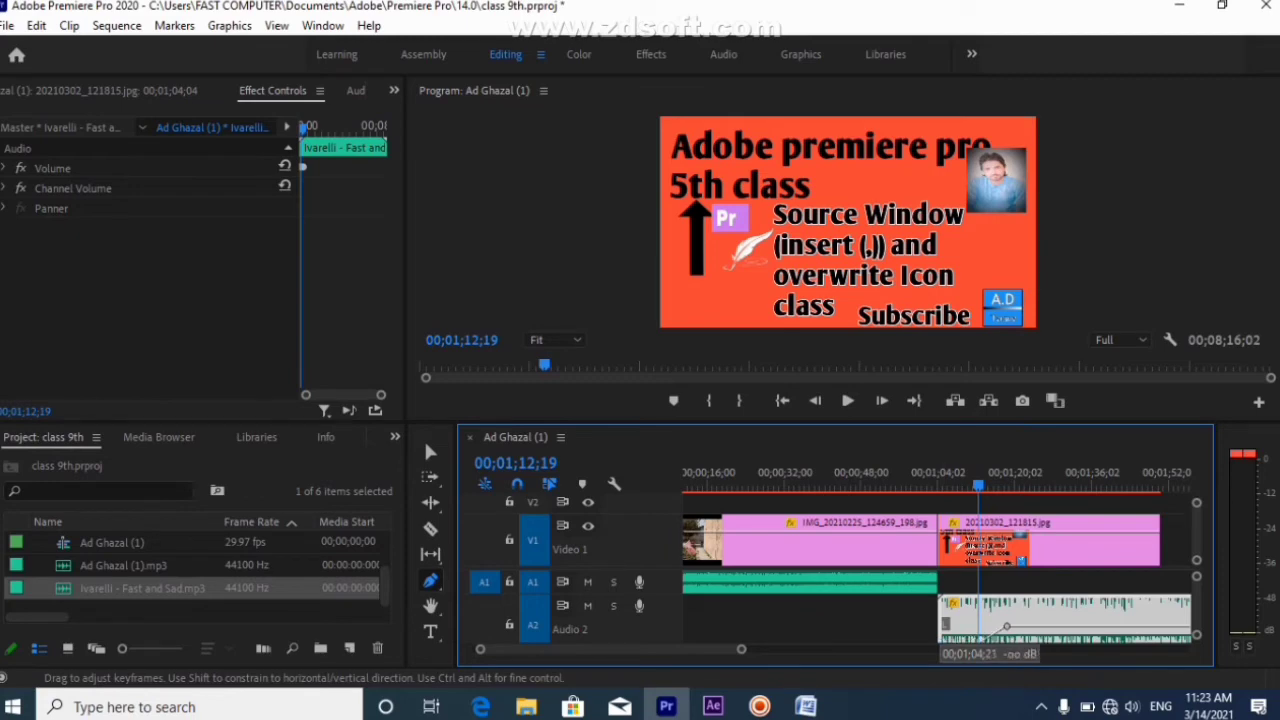
Fade out the Ad Ghazal (1).mp3 clip with volume keyframes at 00;00;58;28 and about 00;01;03;04, lowering the second to the bottom of the clip
left_click_drag(979, 494, 898, 495)
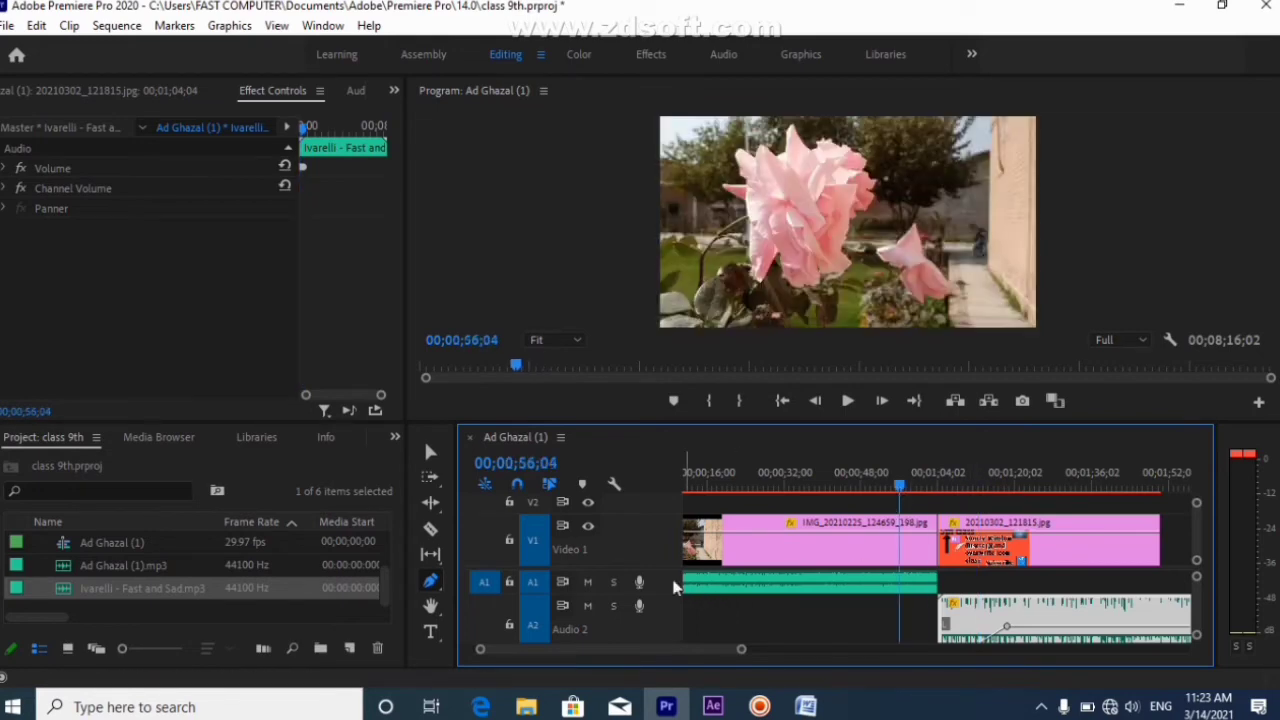
scroll(672, 587, "up", 5)
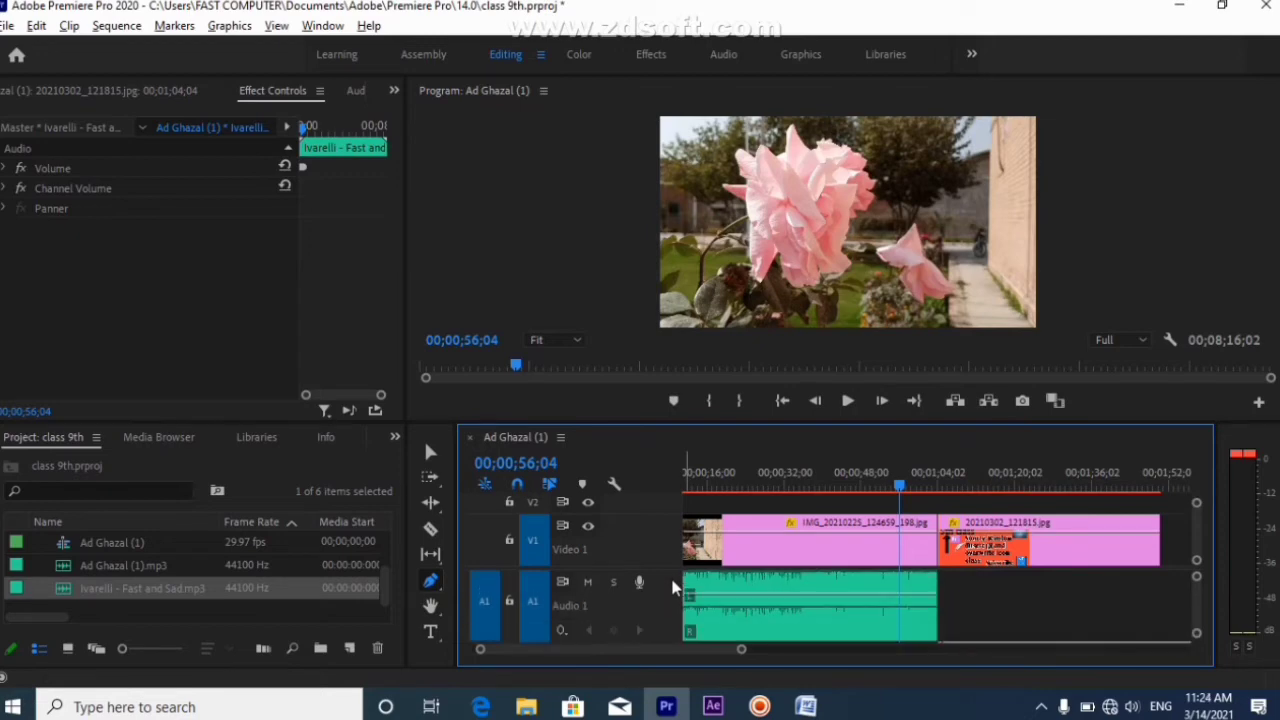
left_click_drag(903, 487, 915, 490)
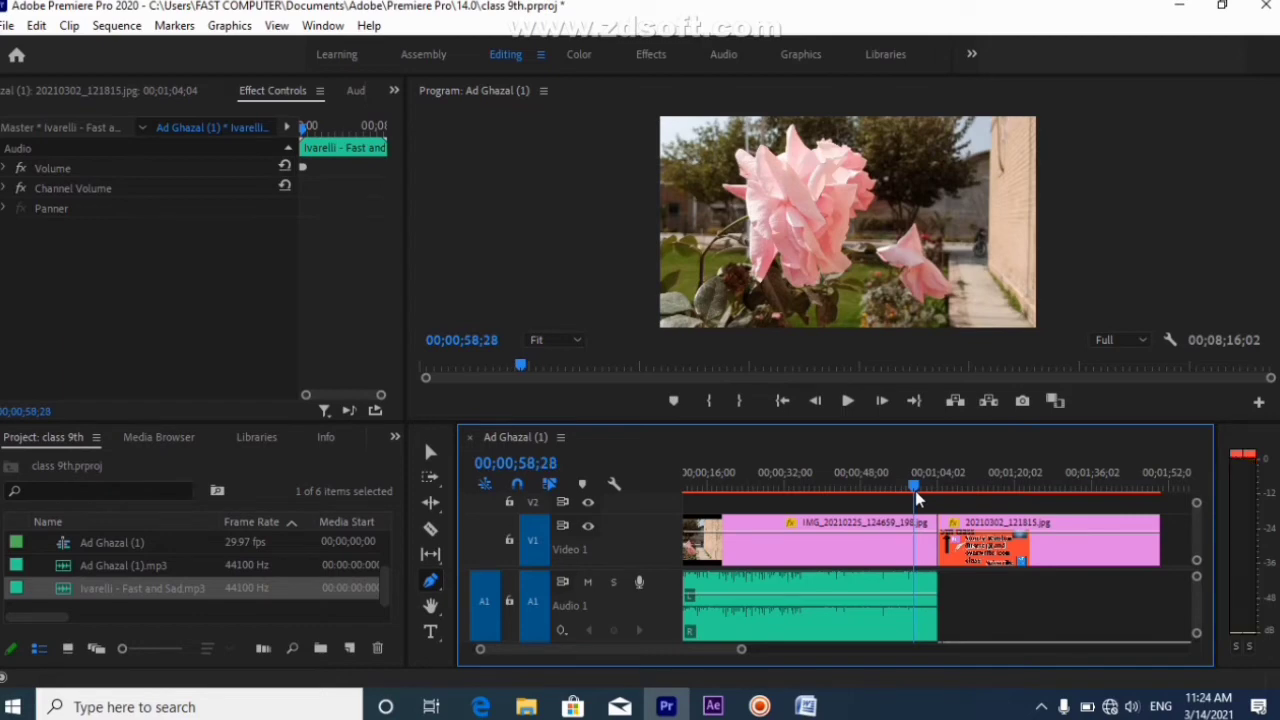
left_click(914, 596)
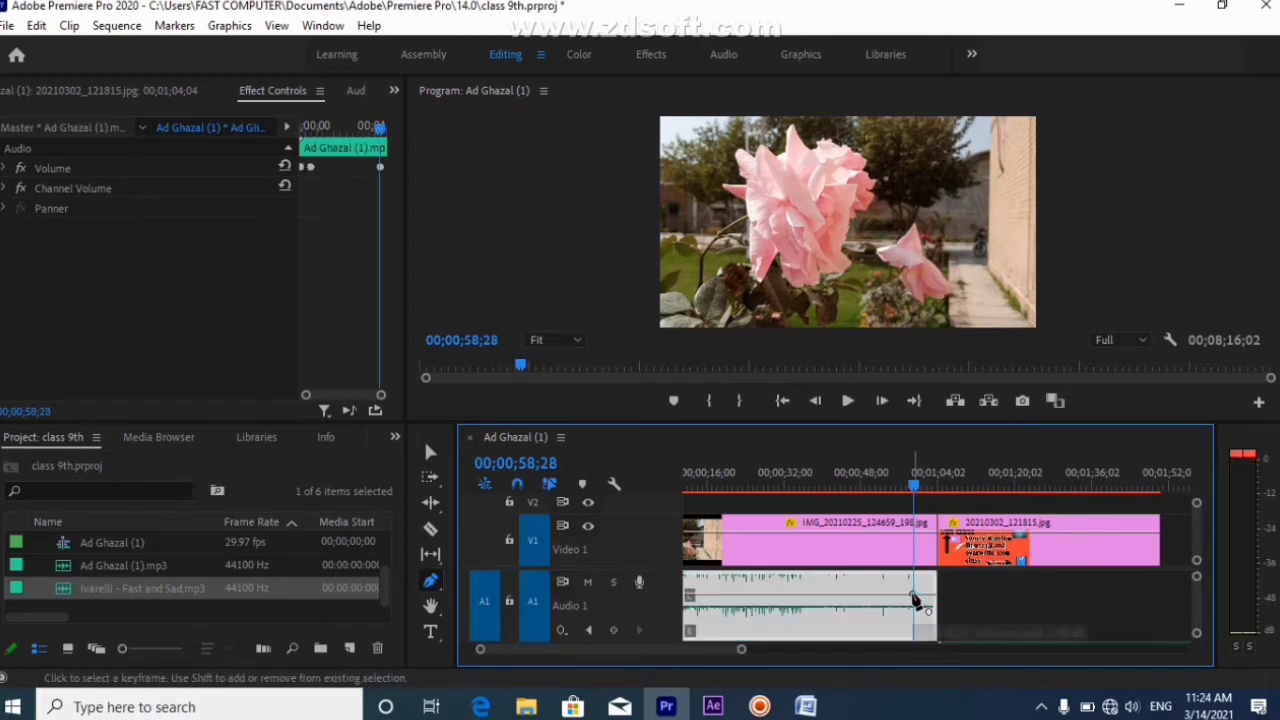
left_click(935, 596)
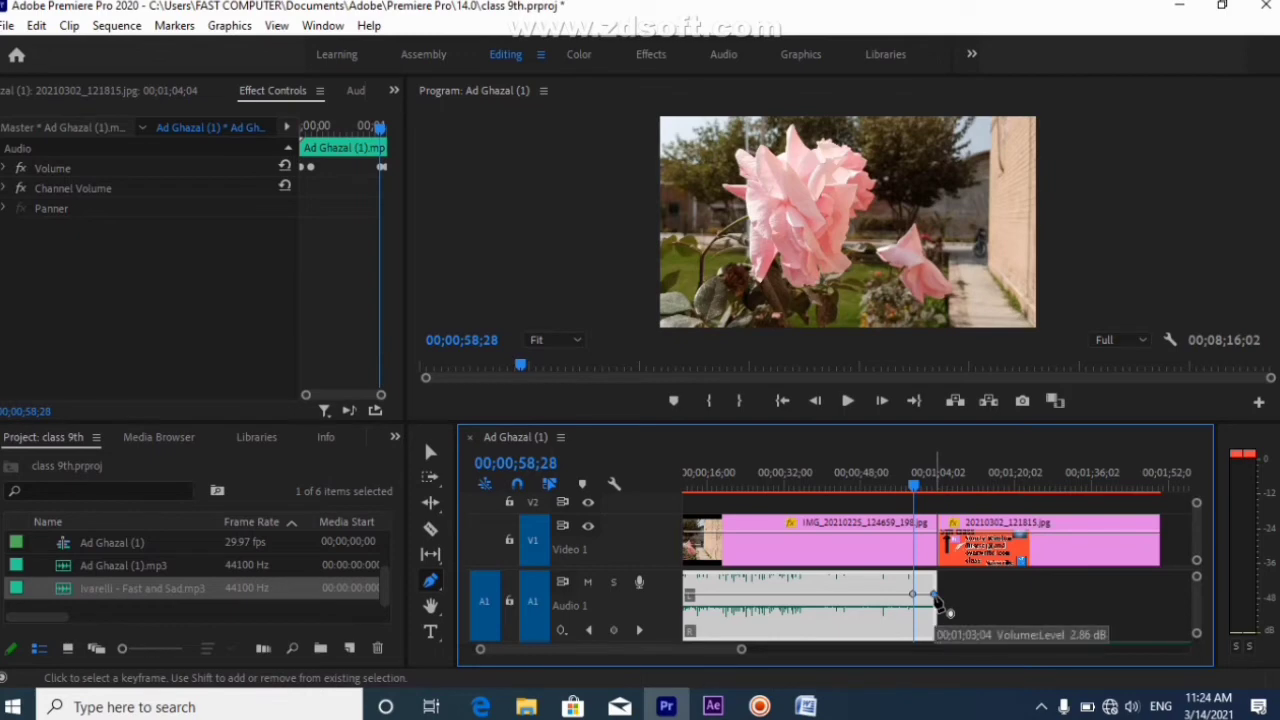
left_click_drag(935, 596, 935, 634)
scroll(957, 632, "right", 1)
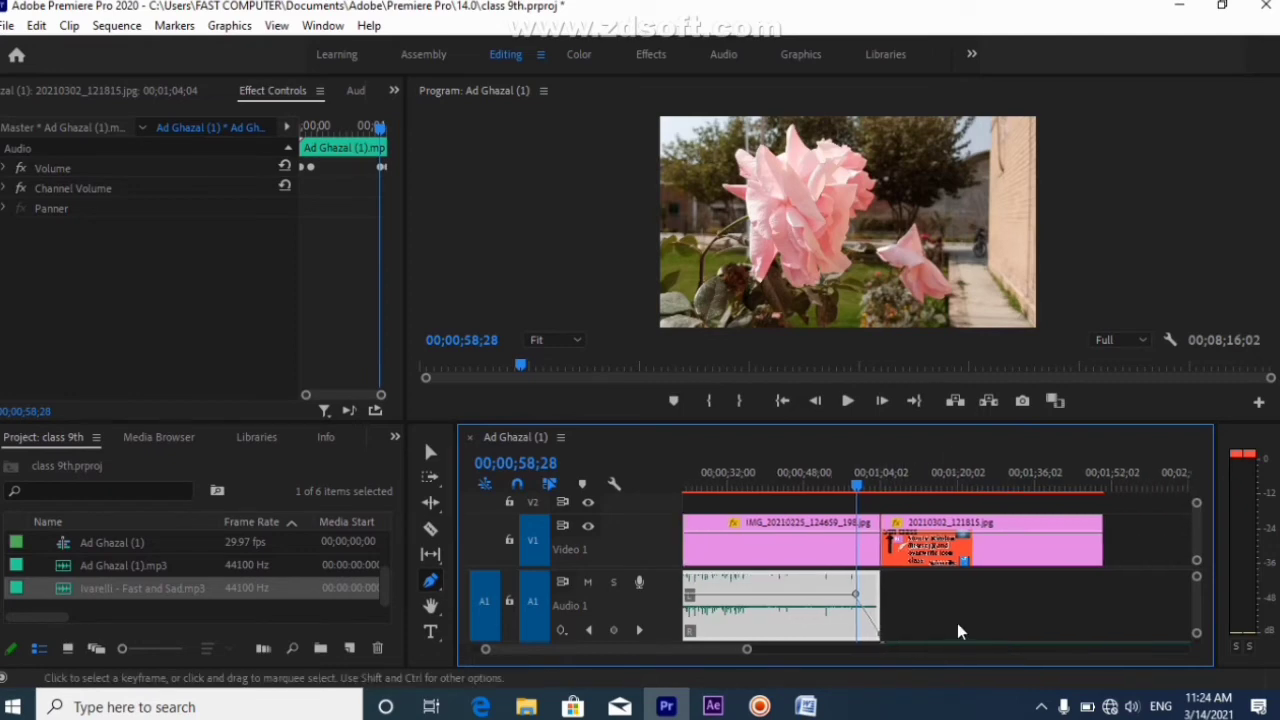
scroll(960, 628, "left", 1)
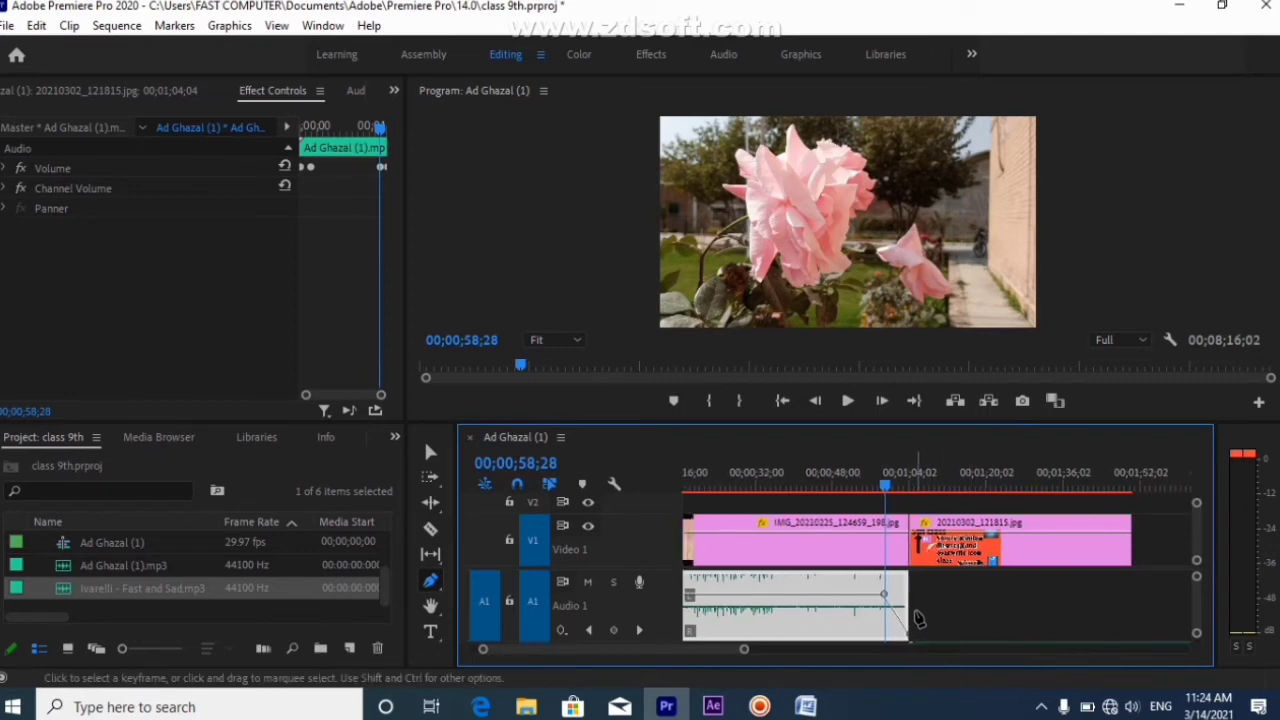
Apply the default transition to the Video 1 cut at 00;01;04;02 between the rose image and 20210302_121815.jpg
scroll(673, 596, "down", 5)
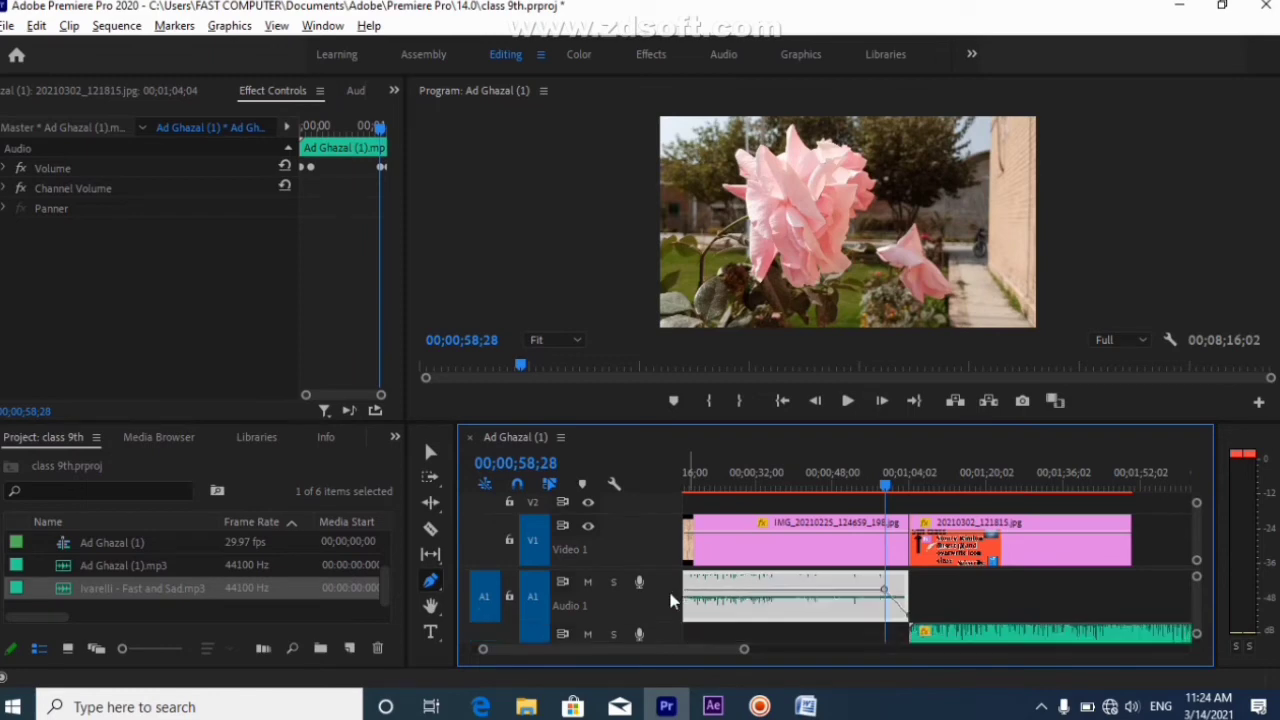
scroll(660, 615, "down", 3)
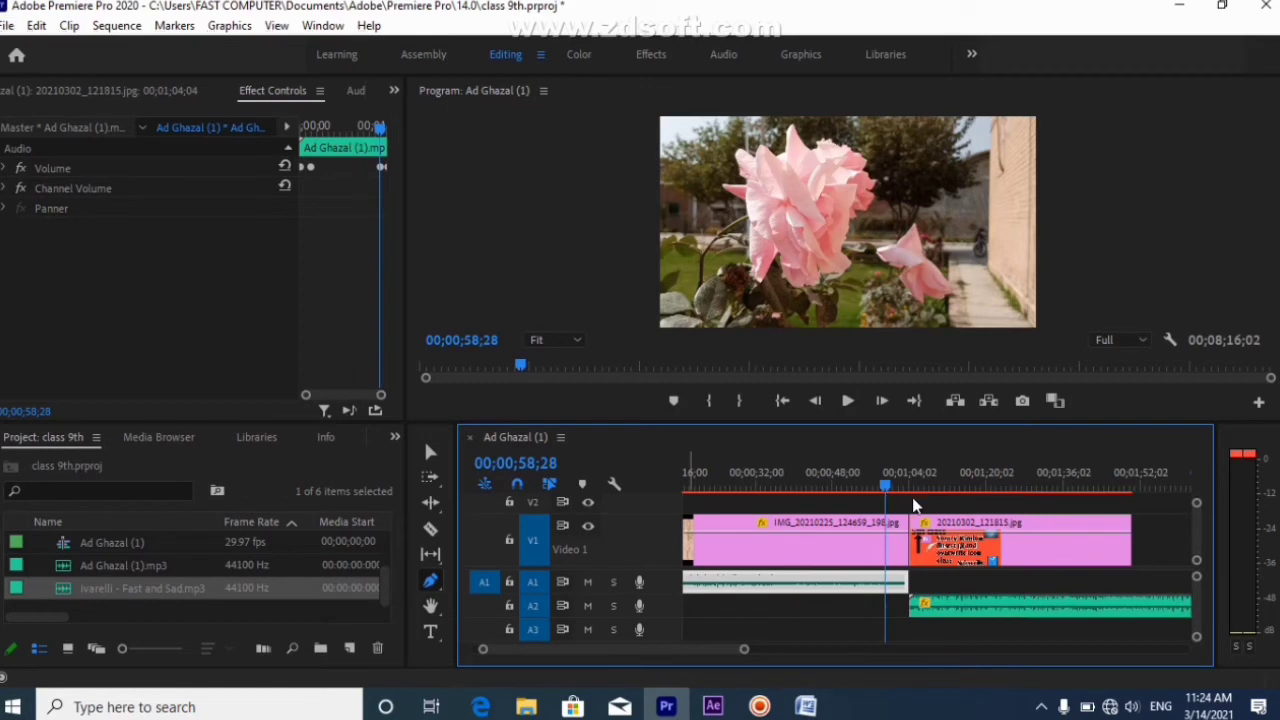
left_click(910, 506)
mouse_move(910, 499)
left_mouse_down()
mouse_move(899, 508)
mouse_move(908, 527)
mouse_move(900, 506)
mouse_move(914, 500)
mouse_move(906, 514)
left_mouse_up()
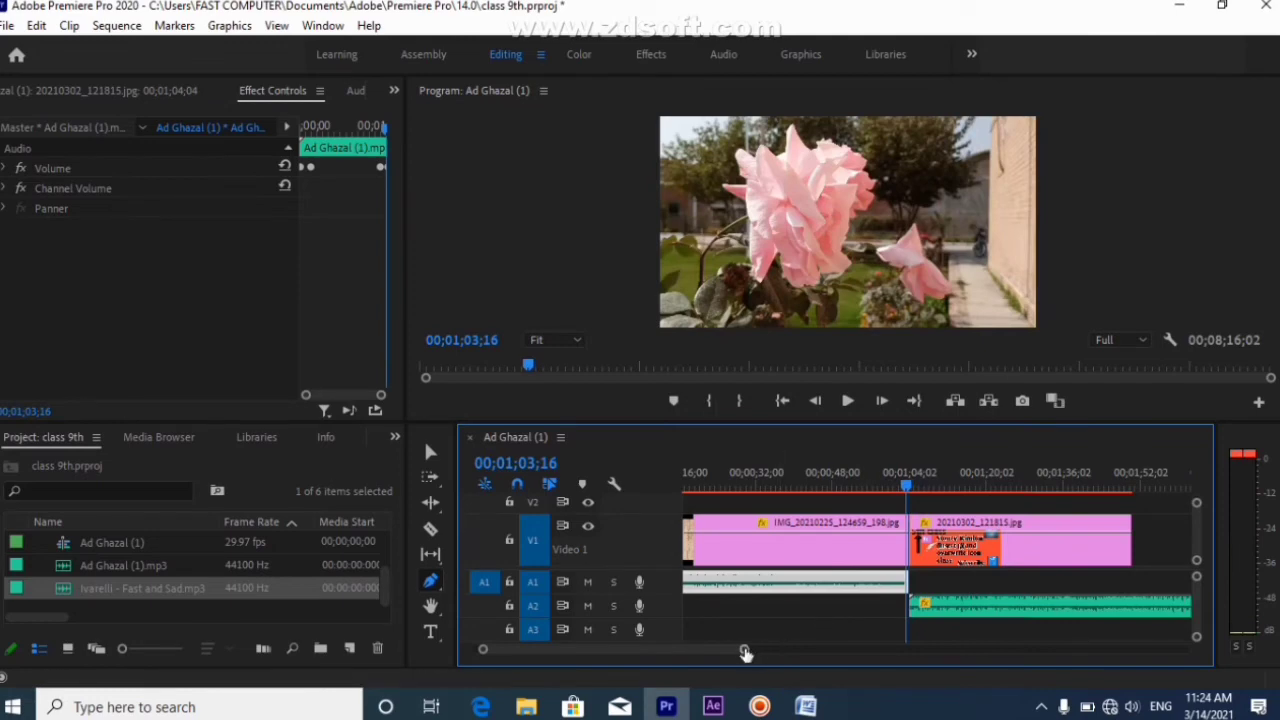
left_click_drag(744, 651, 682, 663)
left_click_drag(930, 488, 953, 488)
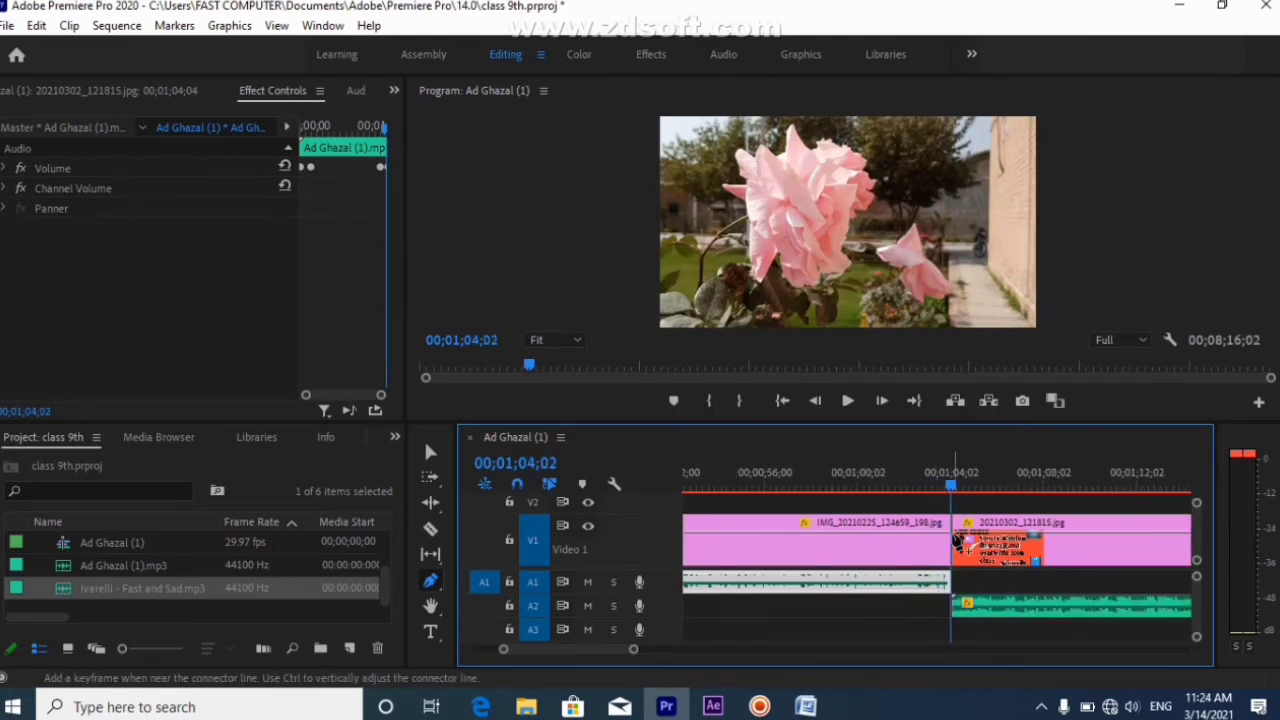
right_click(957, 543)
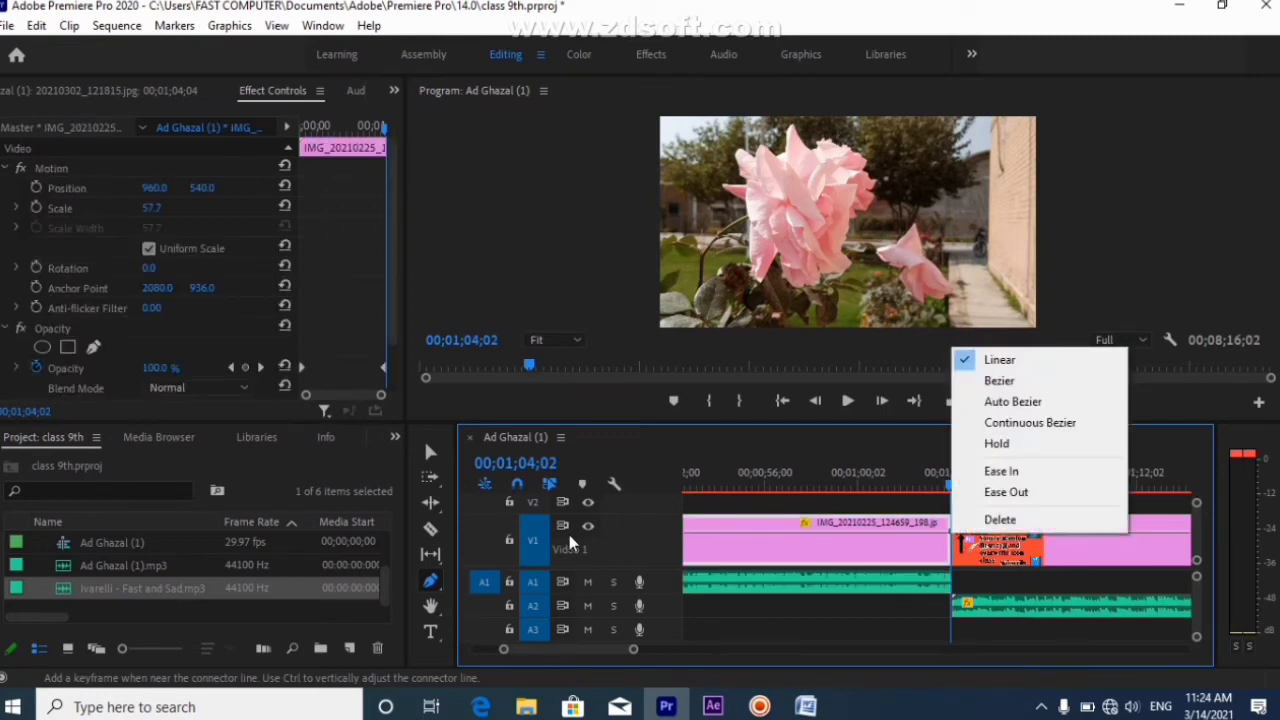
left_click(429, 456)
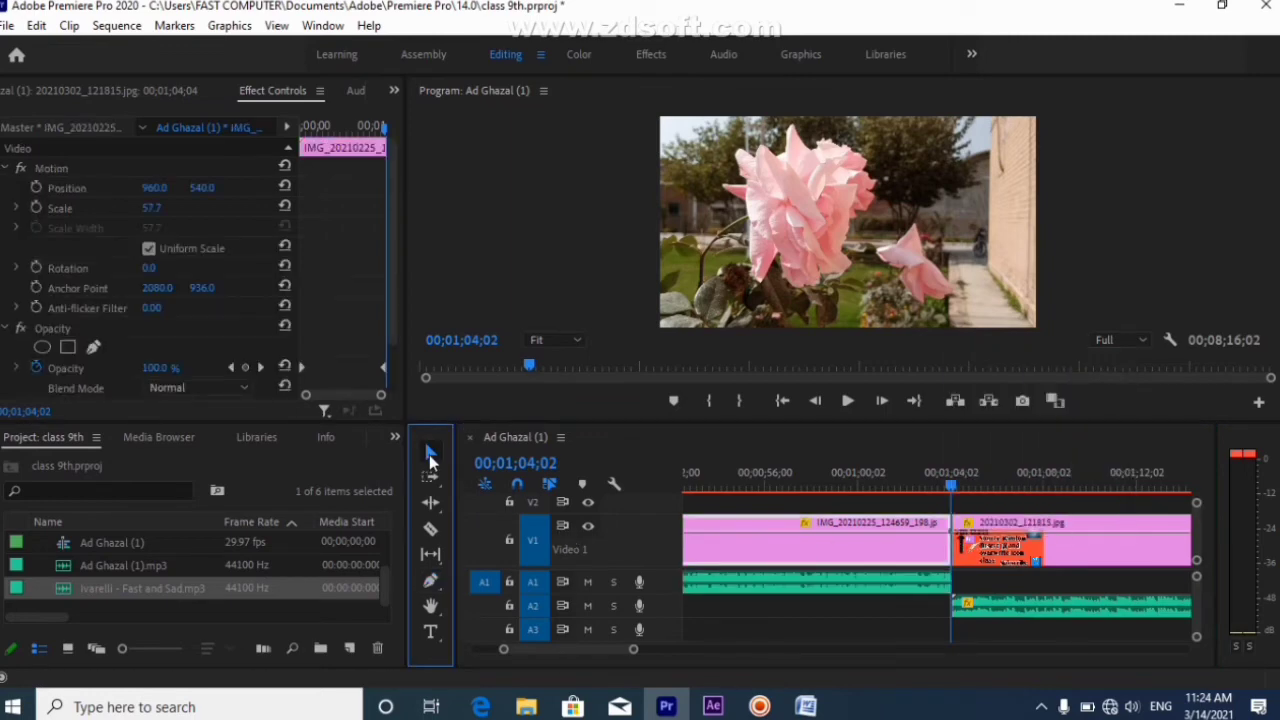
right_click(957, 543)
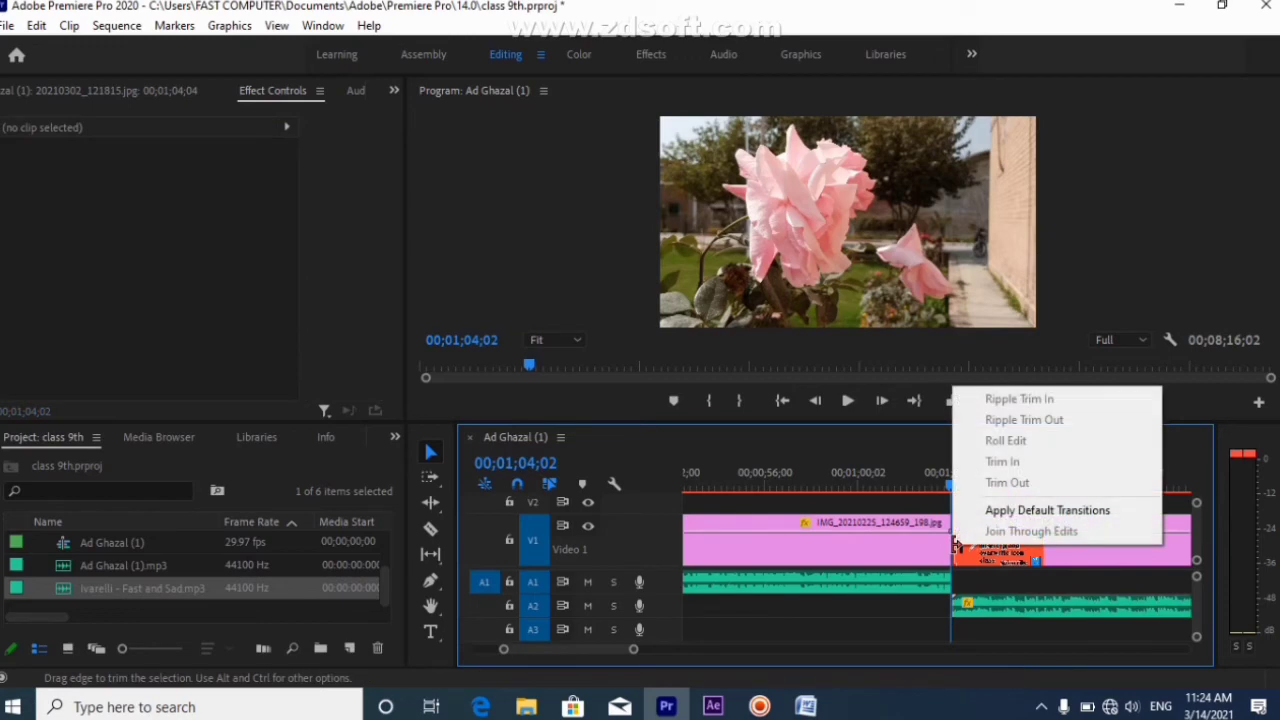
left_click(1008, 514)
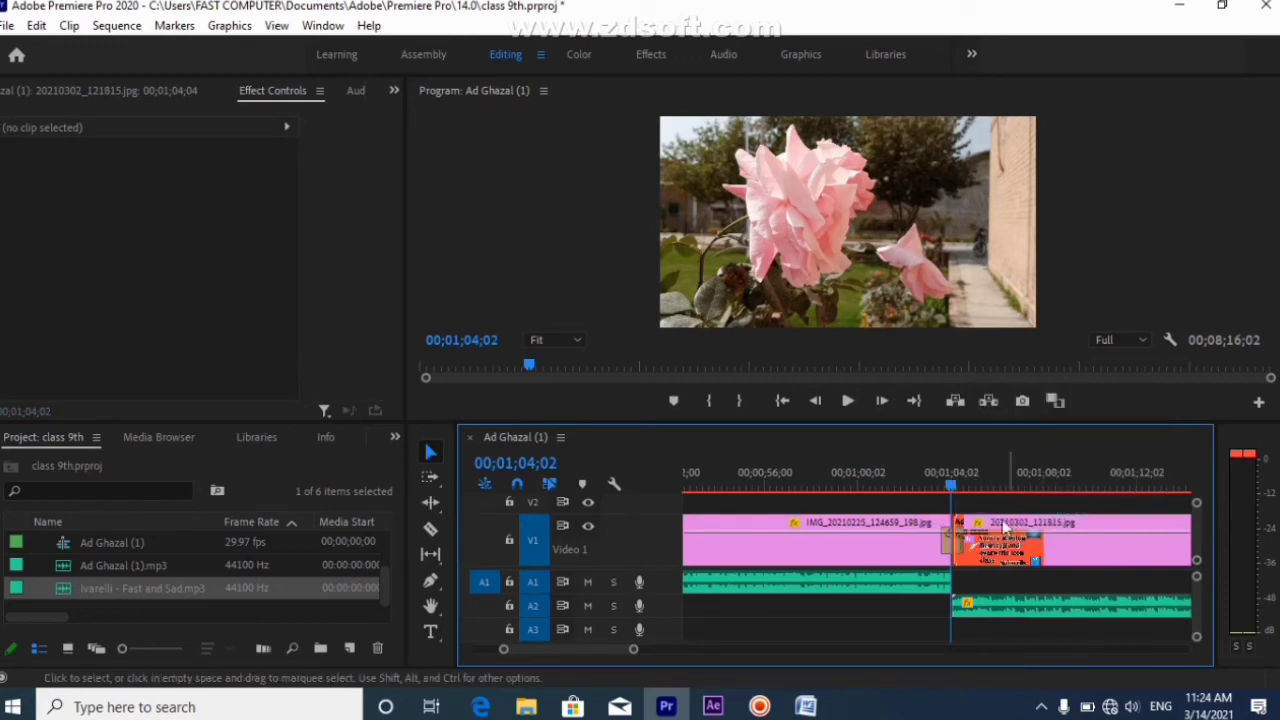
Play the sequence from about three seconds before the image transition to about 00;01;13;14 to review the audio and video change
left_click_drag(947, 489, 880, 527)
key("space")
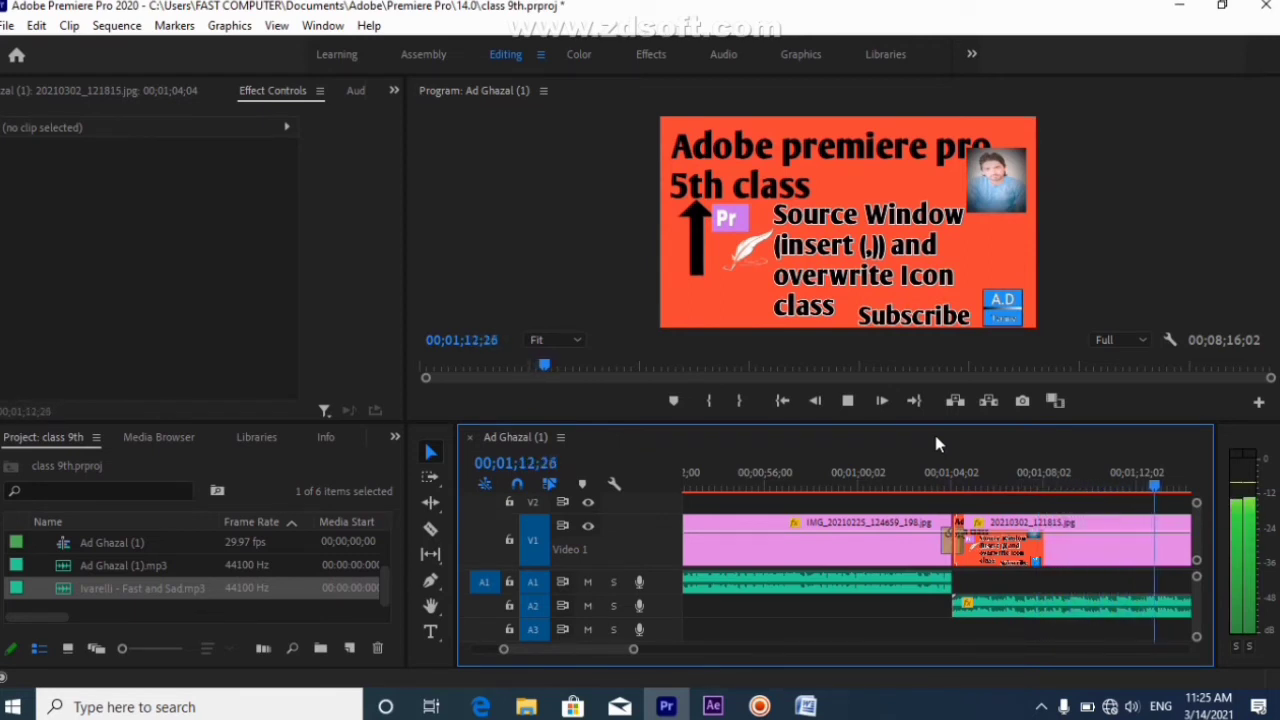
key("space")
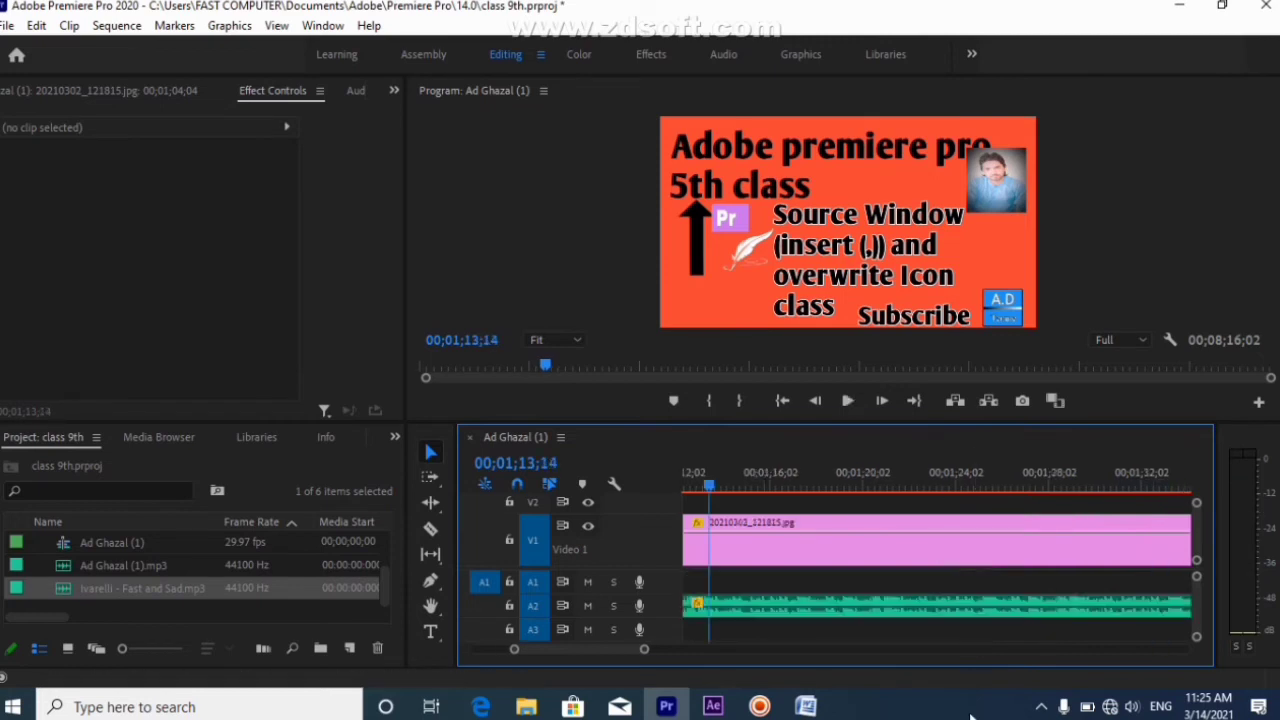
Raise the system speaker volume to 100 and replay the sequence across the image transition to about 00;01;11;20
left_click(1131, 706)
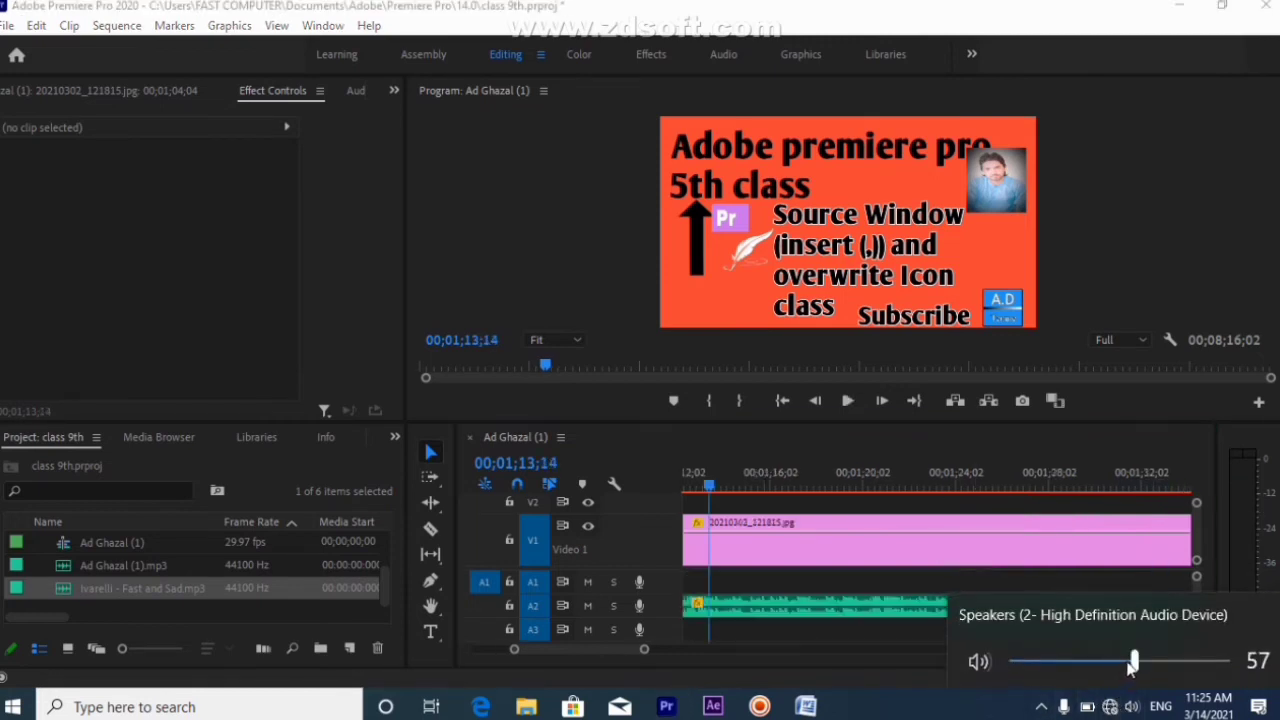
left_click_drag(1136, 661, 1226, 661)
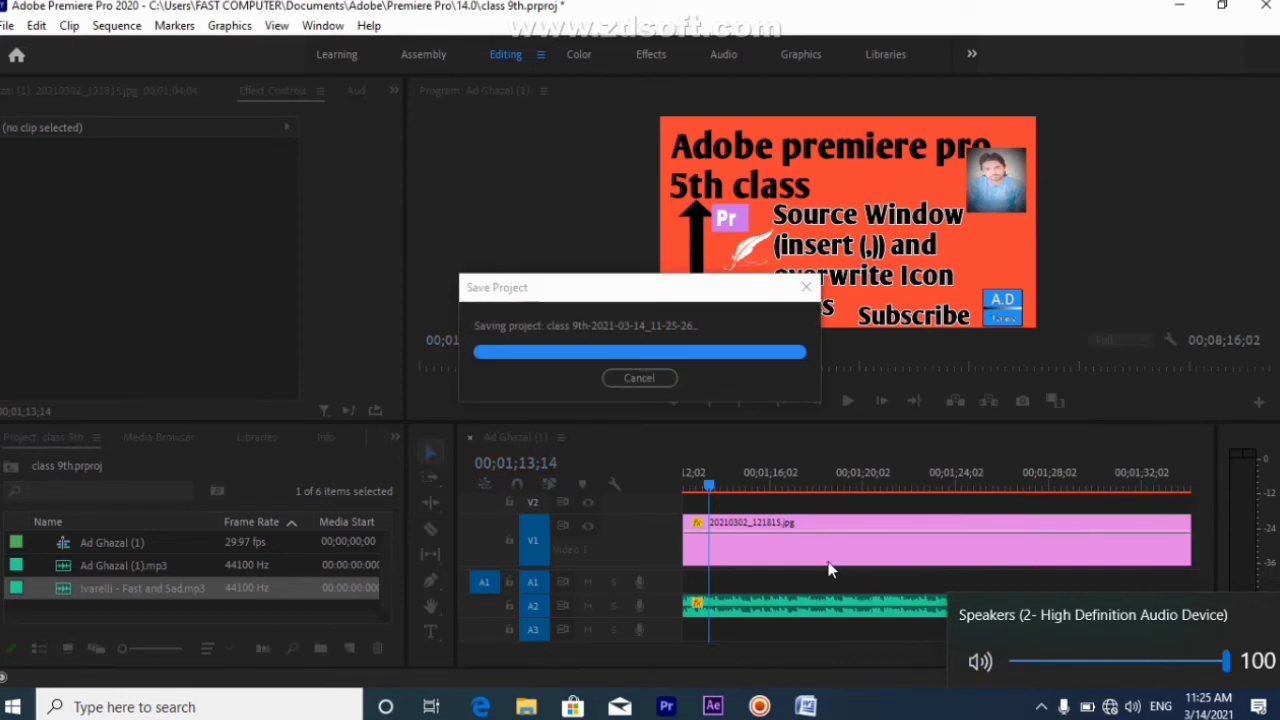
left_click_drag(695, 482, 837, 490)
key("space")
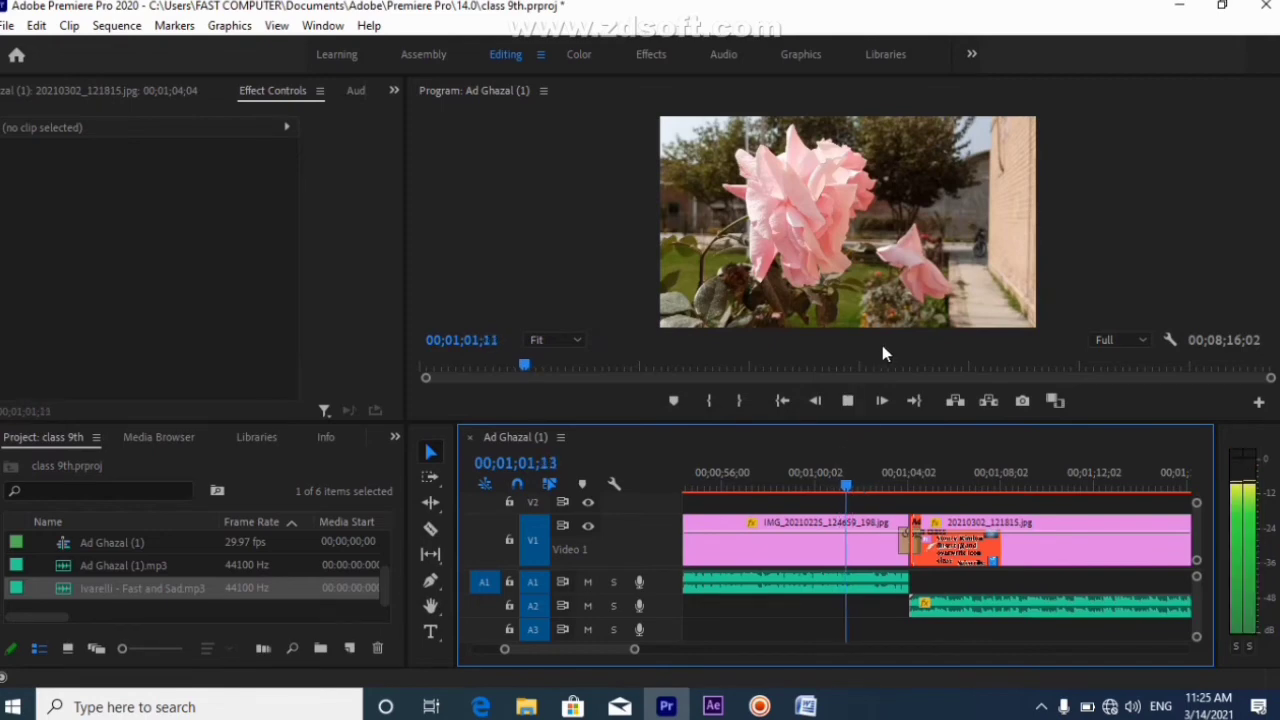
key("space")
left_click_drag(847, 487, 775, 488)
key("space")
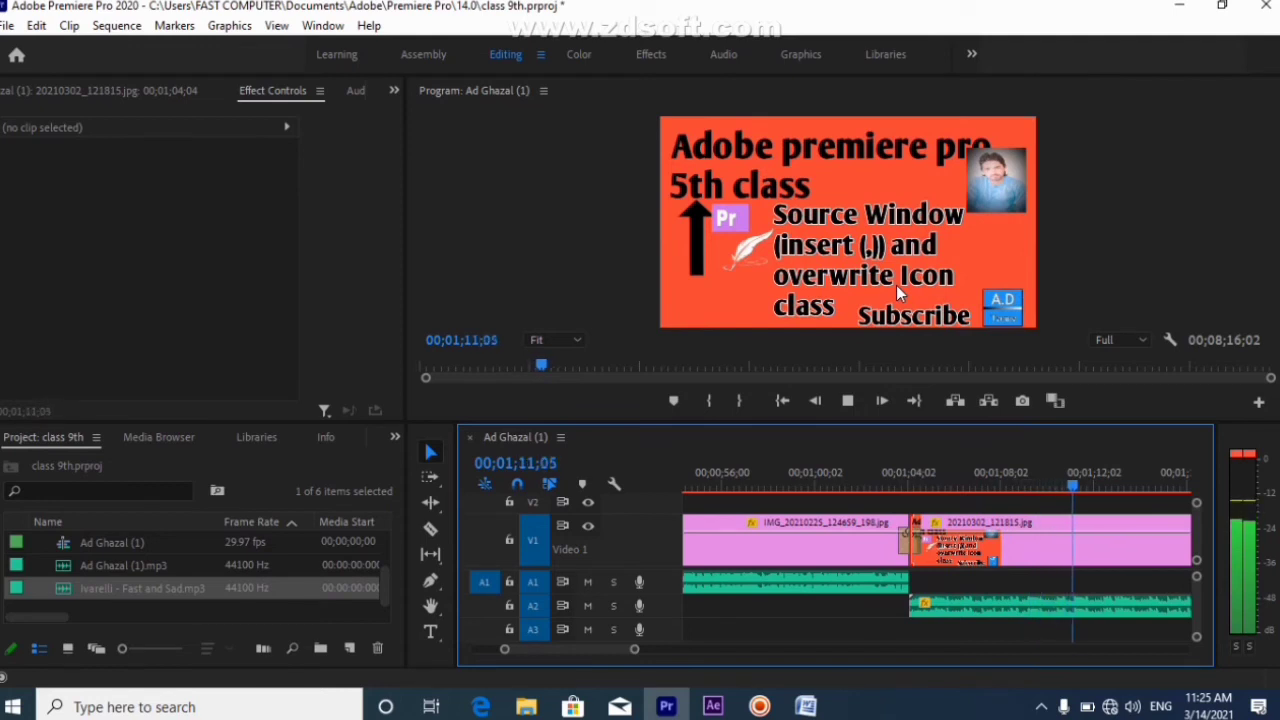
key("space")
Shorten the Audio 2 music's fade-in by moving its second volume keyframe earlier, to about 00;01;08
left_click(957, 598)
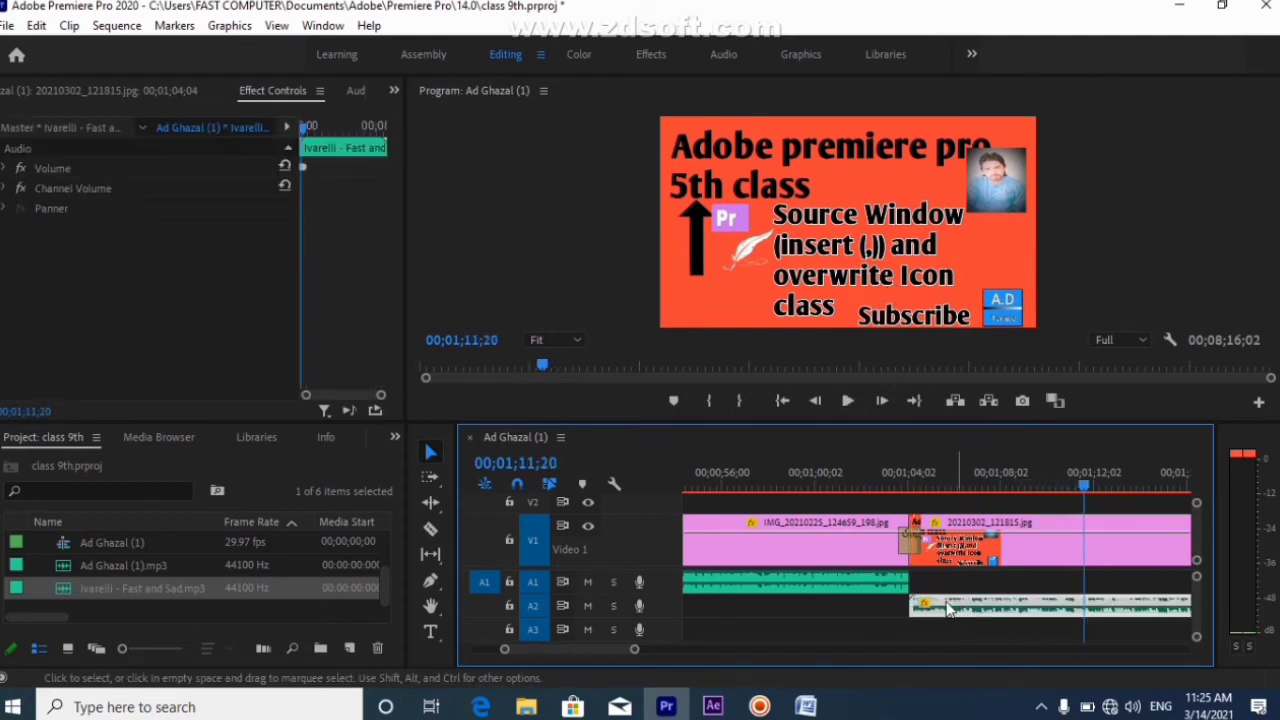
double_click(661, 604)
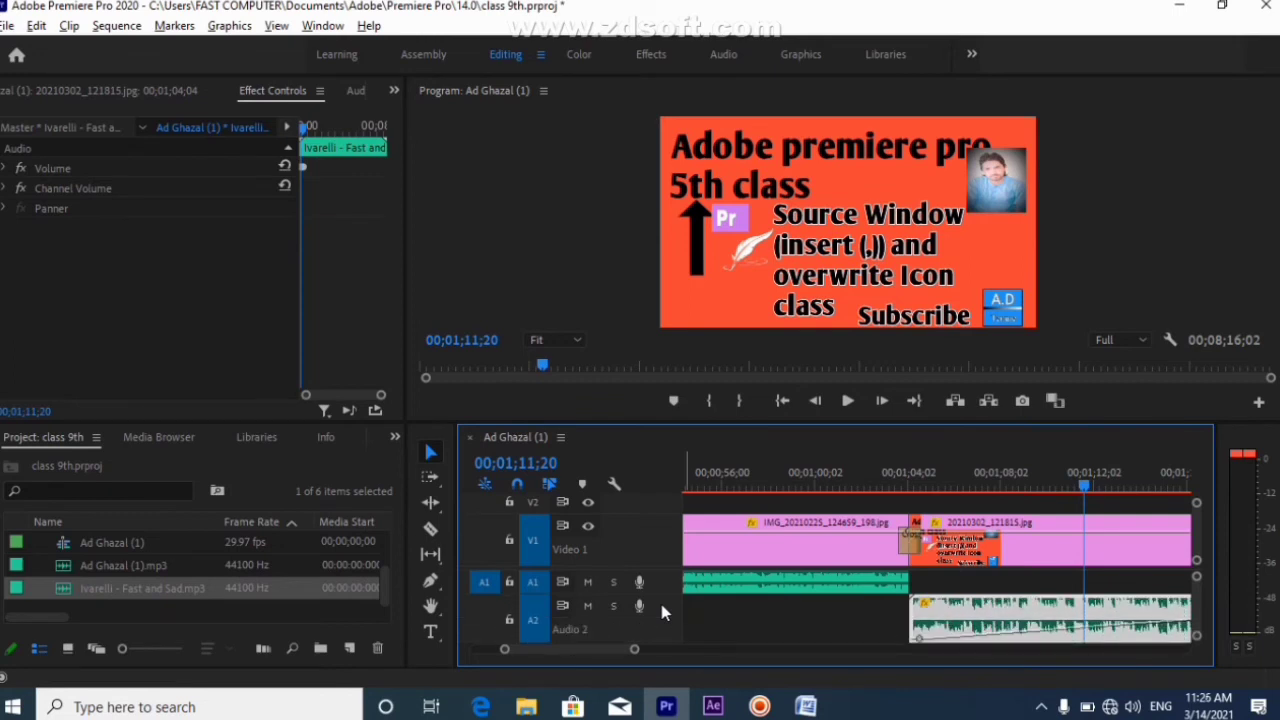
left_click_drag(634, 651, 753, 649)
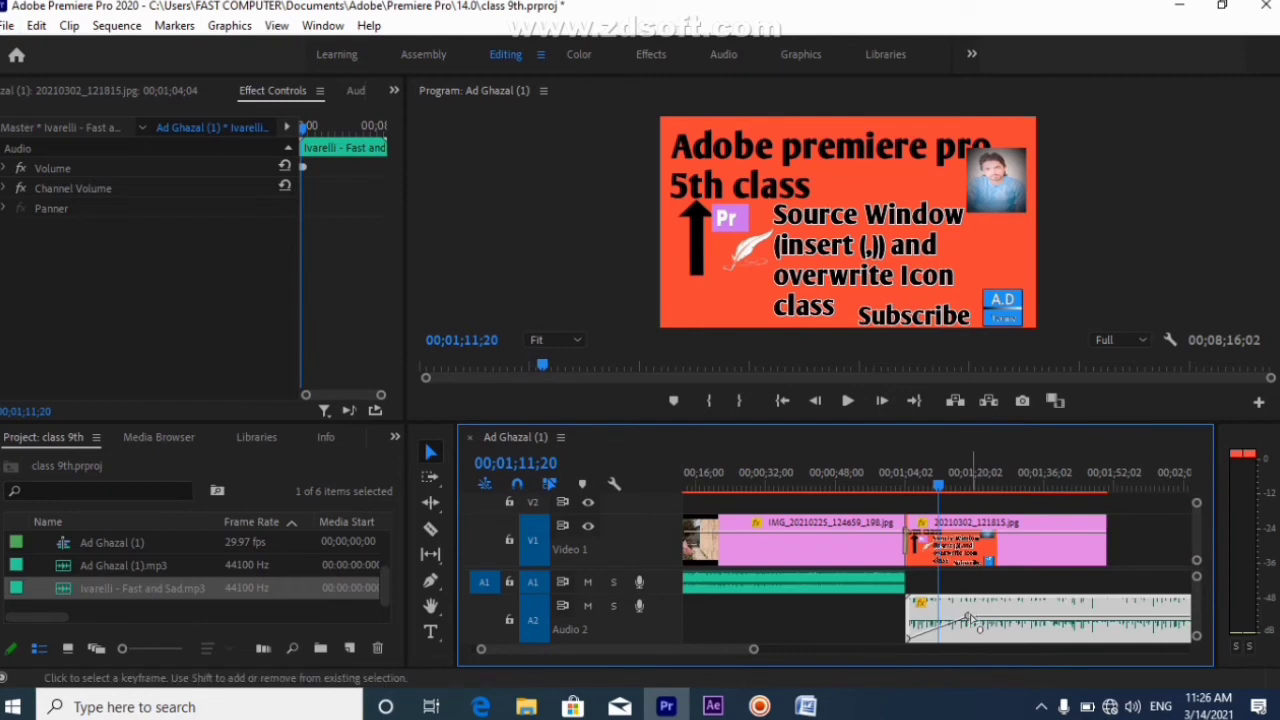
left_click_drag(968, 620, 925, 618)
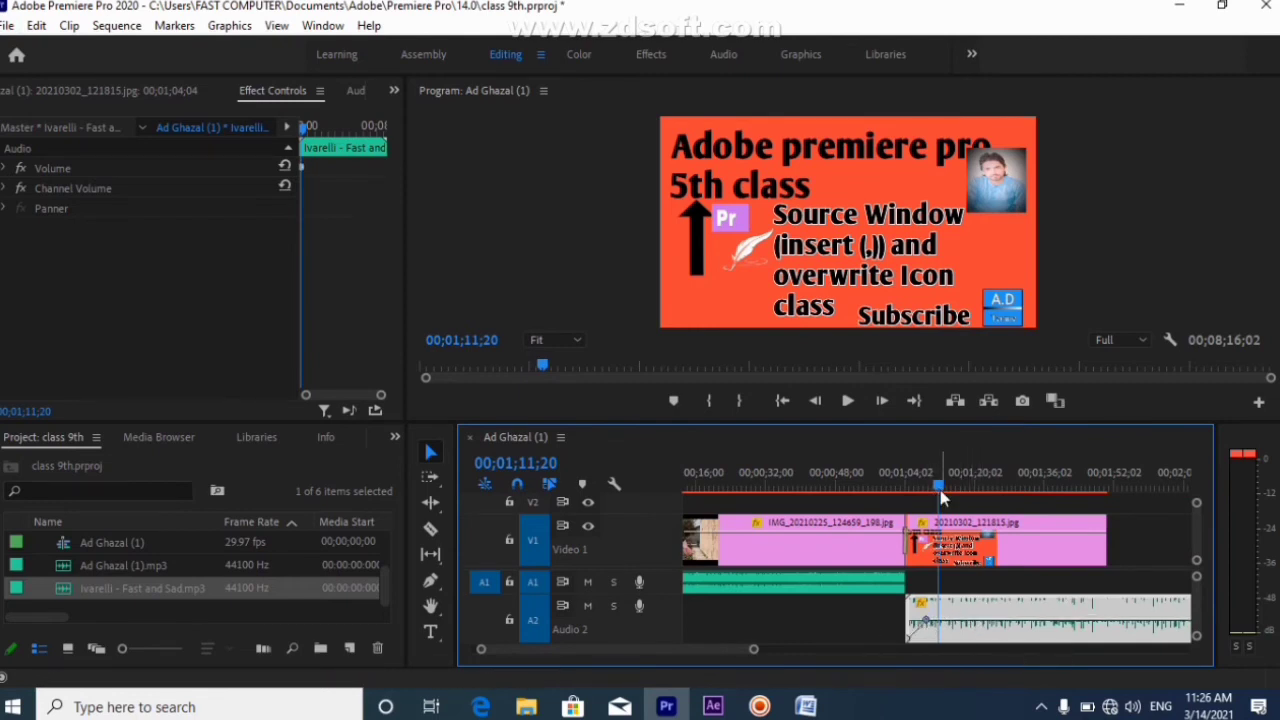
Play the sequence from 00;00;53;14 to about 00;01;17;13 to review the shortened music fade-in across the image transition
left_click_drag(940, 490, 860, 490)
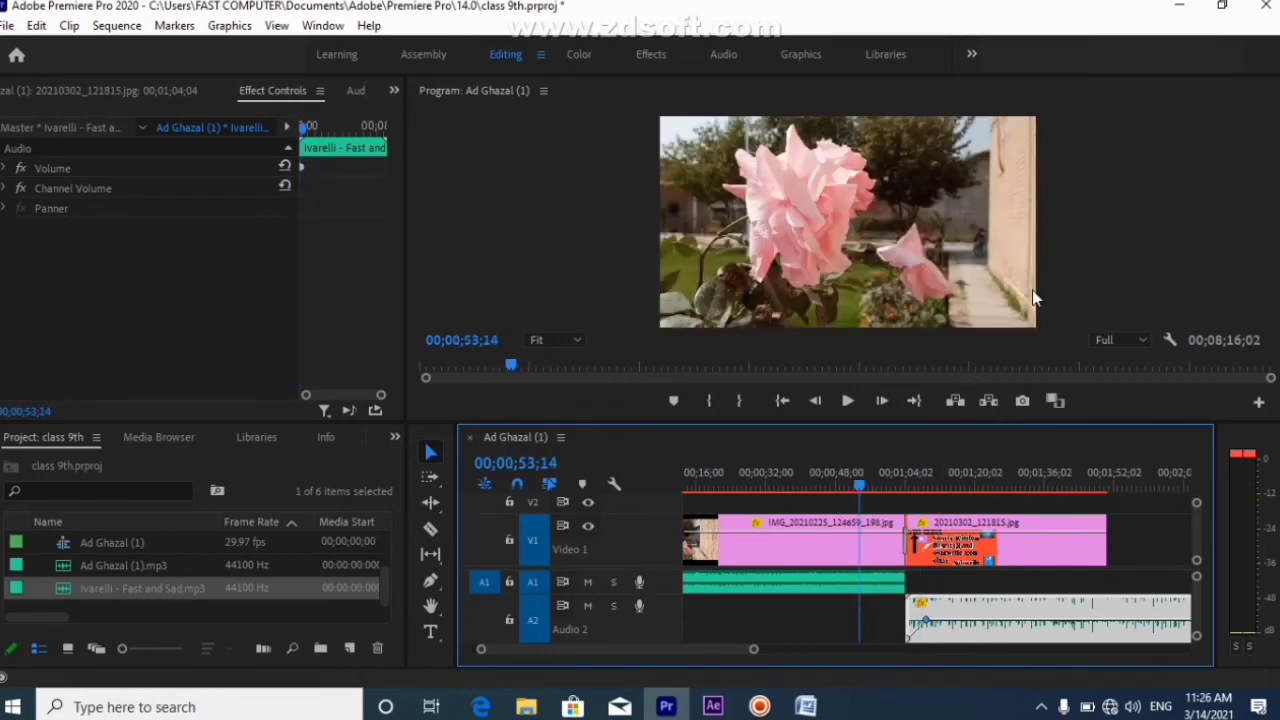
key("space")
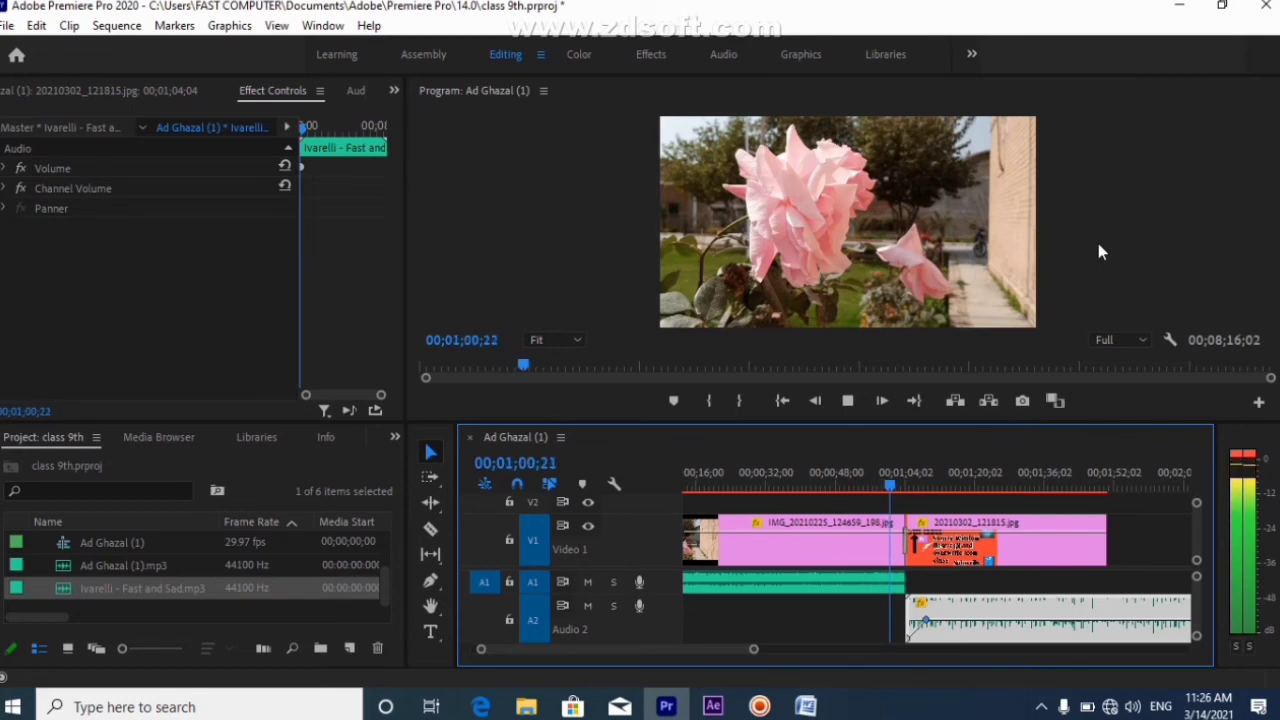
key("space")
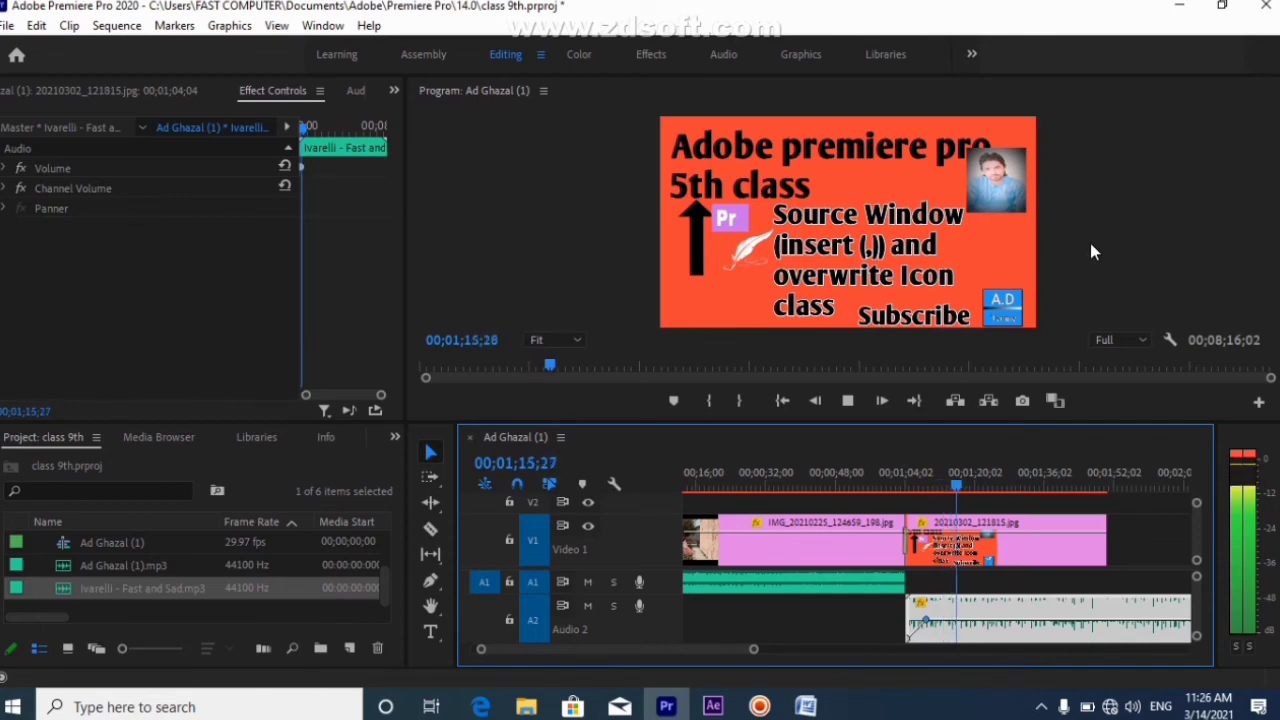
key("space")
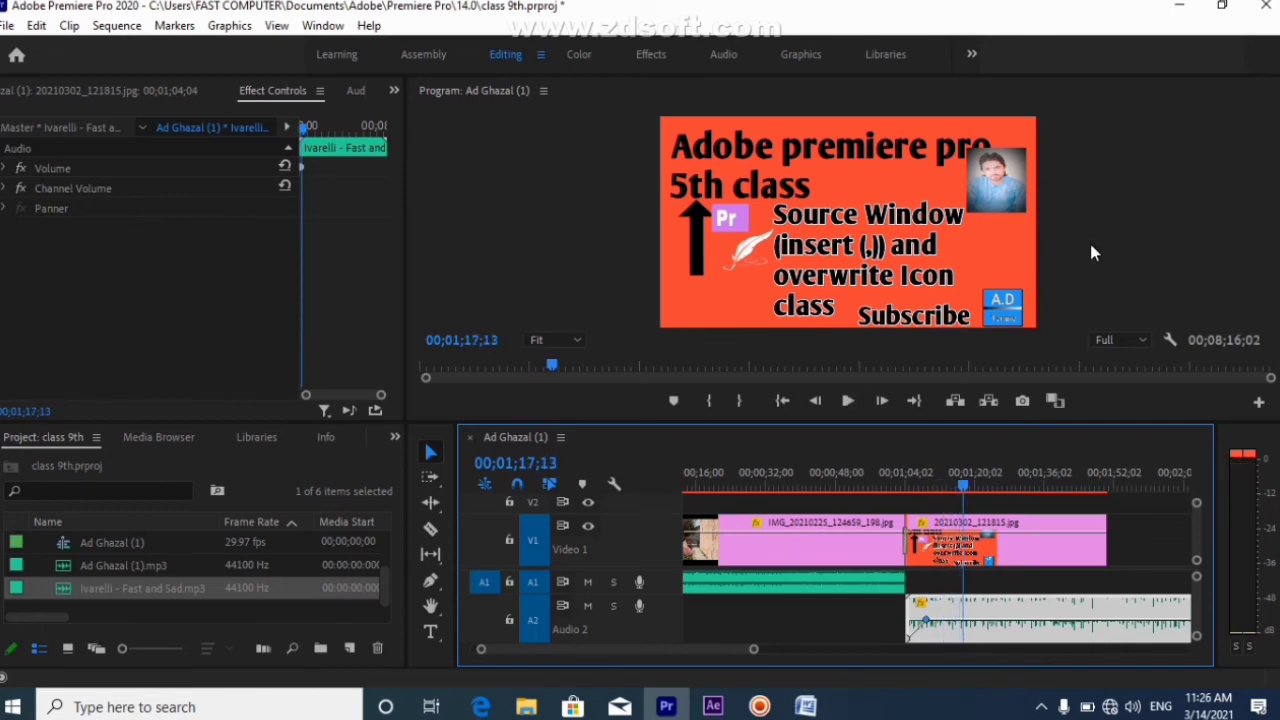